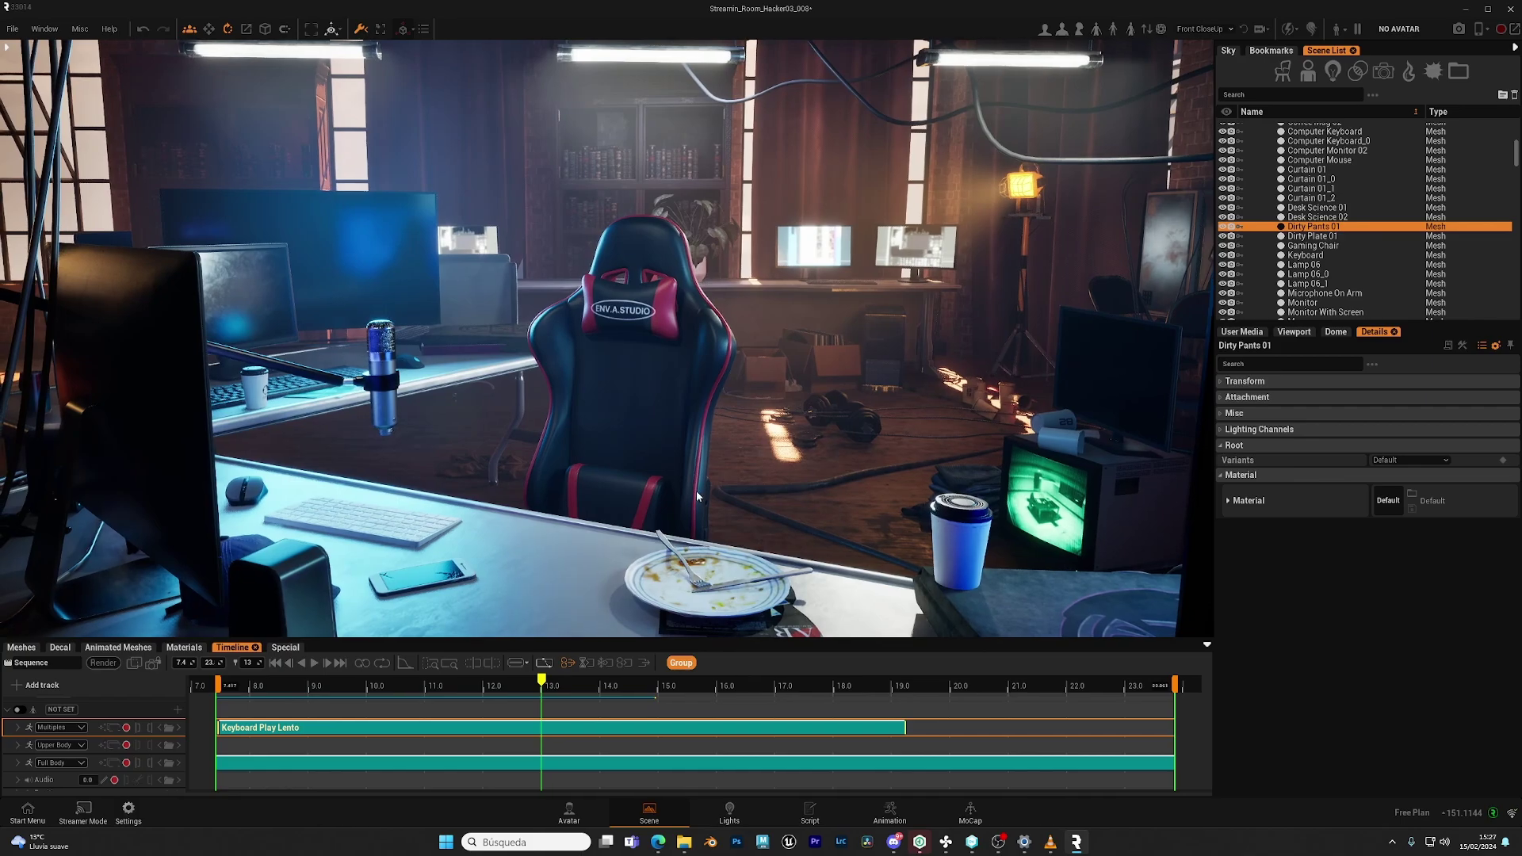
Step: Open the preferences' User Folder Override path and place the _Replikant001 folder window over Preferences
{"action": "left_click", "coordinate": [130, 815]}
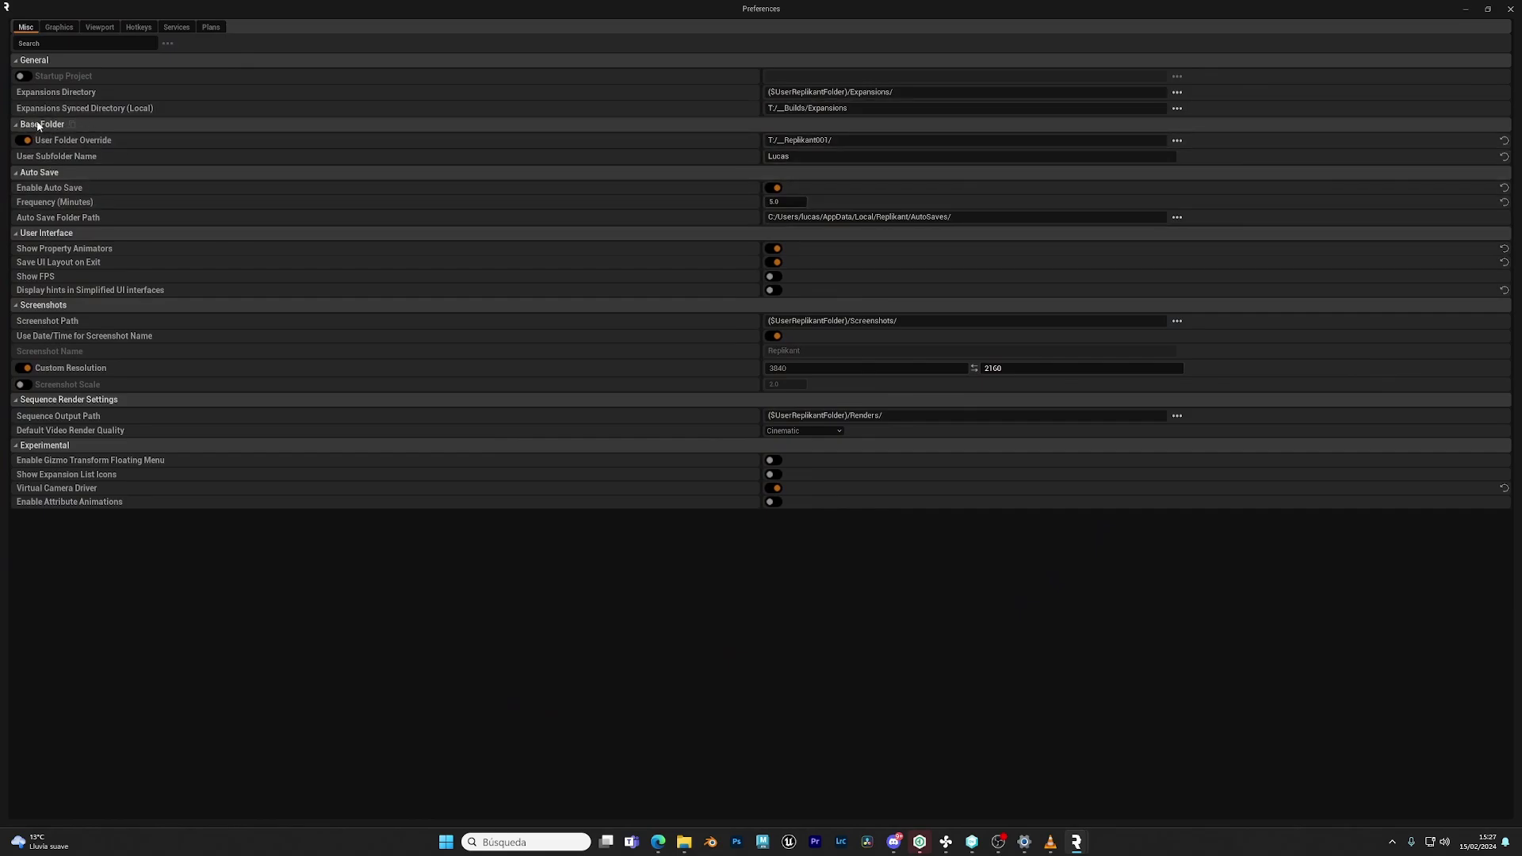
{"action": "double_click", "coordinate": [831, 143]}
{"action": "left_click_drag", "start_coordinate": [1521, 155], "coordinate": [637, 101]}
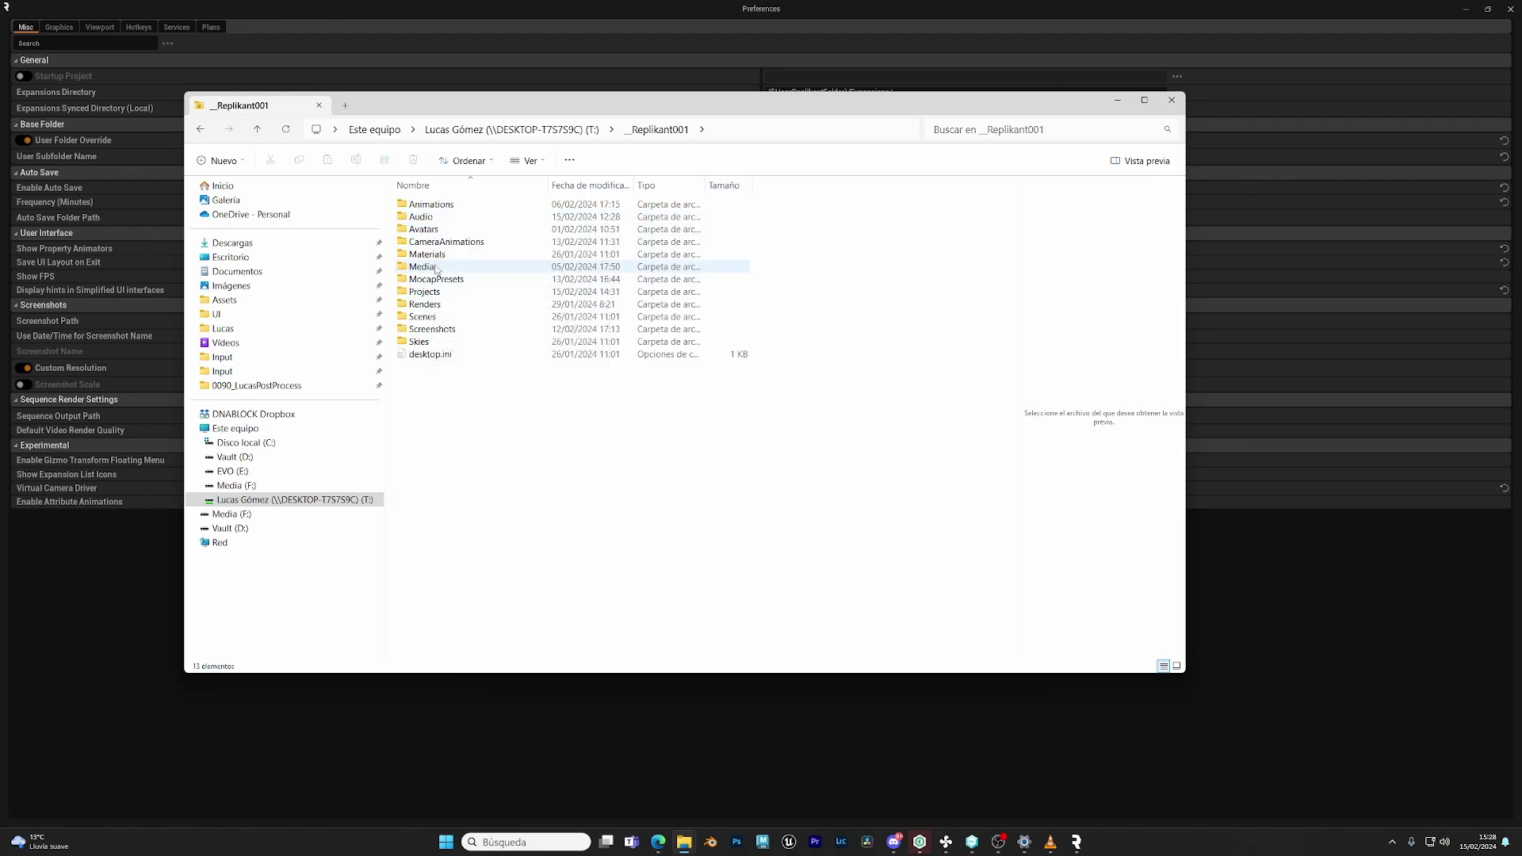
Step: Check the Media folder, close Explorer, and minimize Preferences to reveal the streaming room scene
{"action": "left_click", "coordinate": [431, 271]}
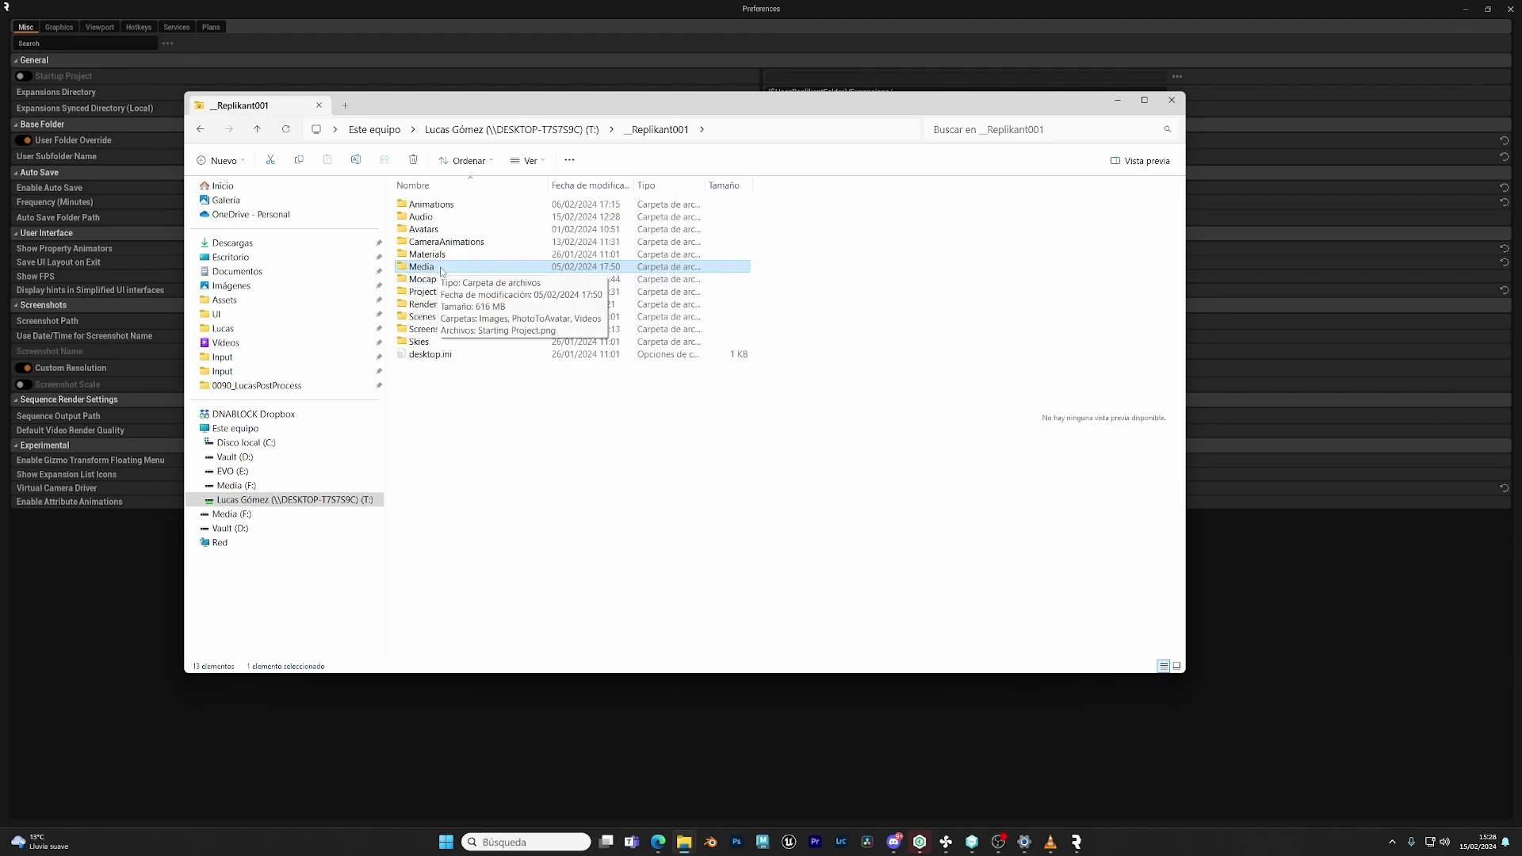
{"action": "double_click", "coordinate": [418, 267]}
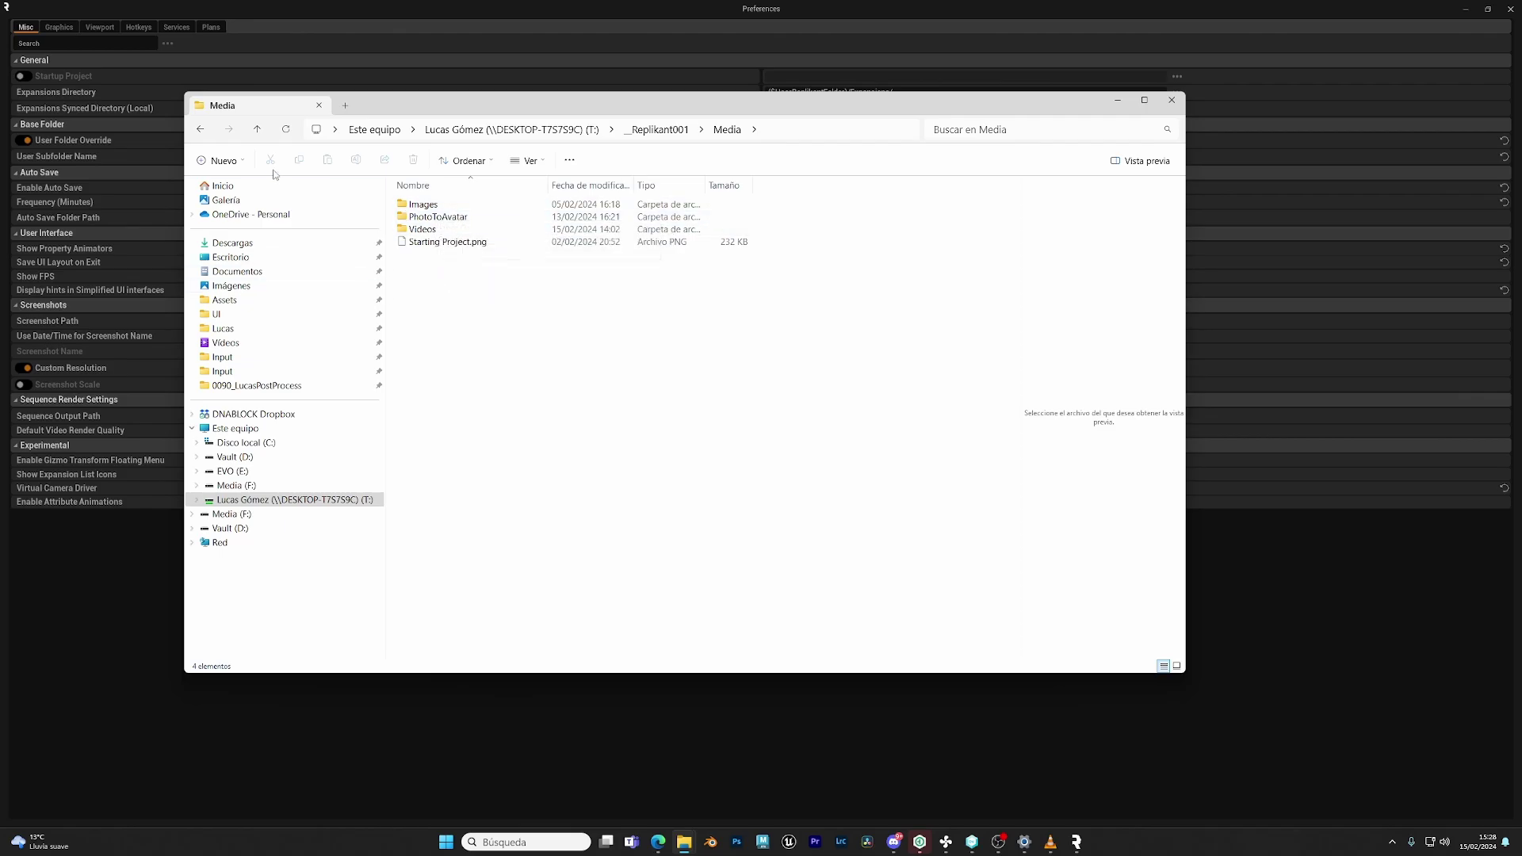
{"action": "left_click", "coordinate": [260, 131]}
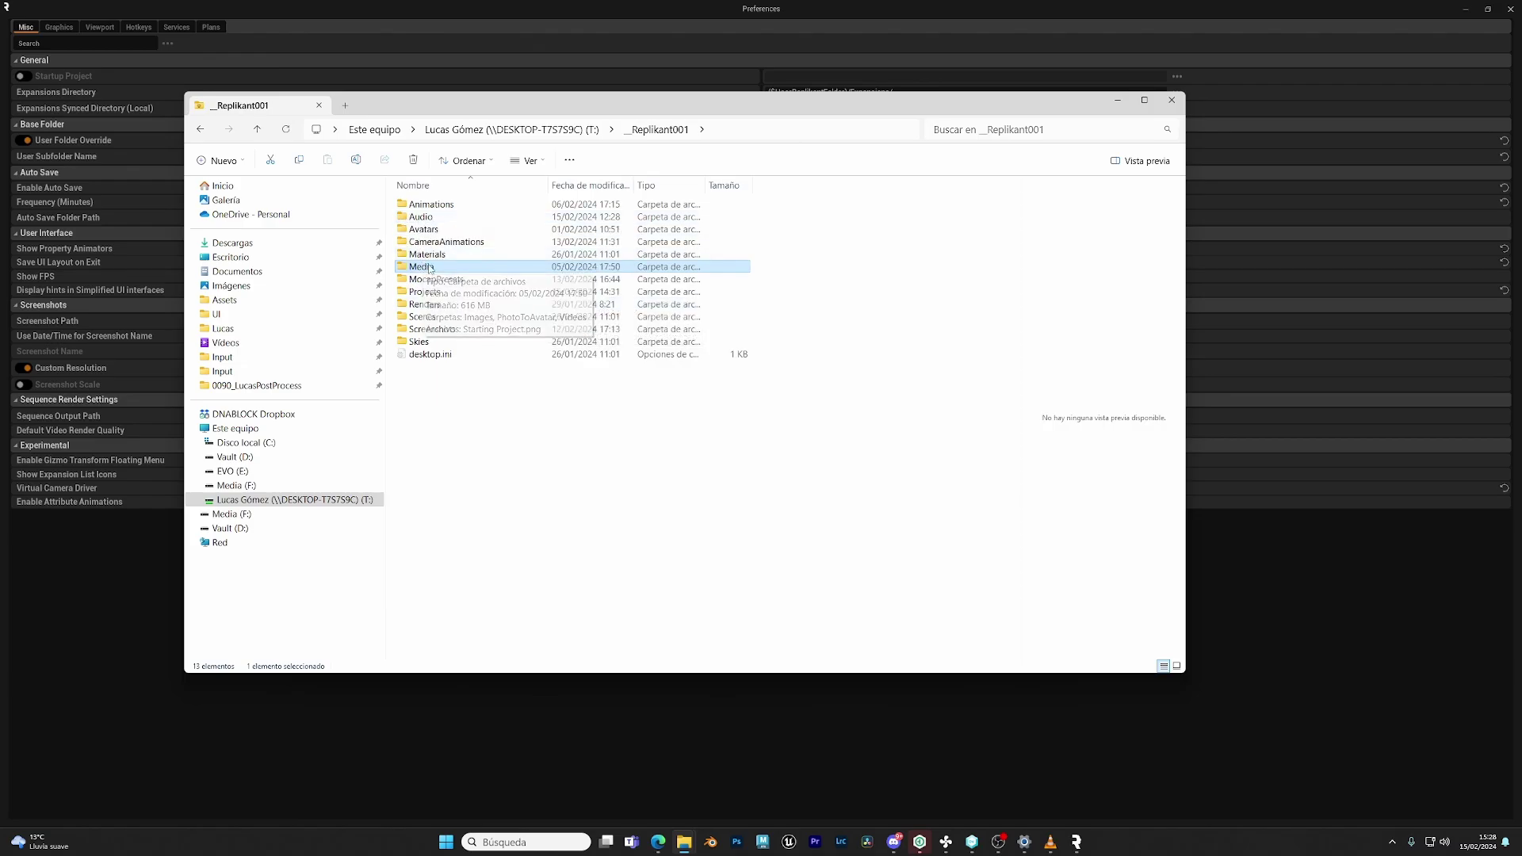
{"action": "left_click", "coordinate": [1169, 102]}
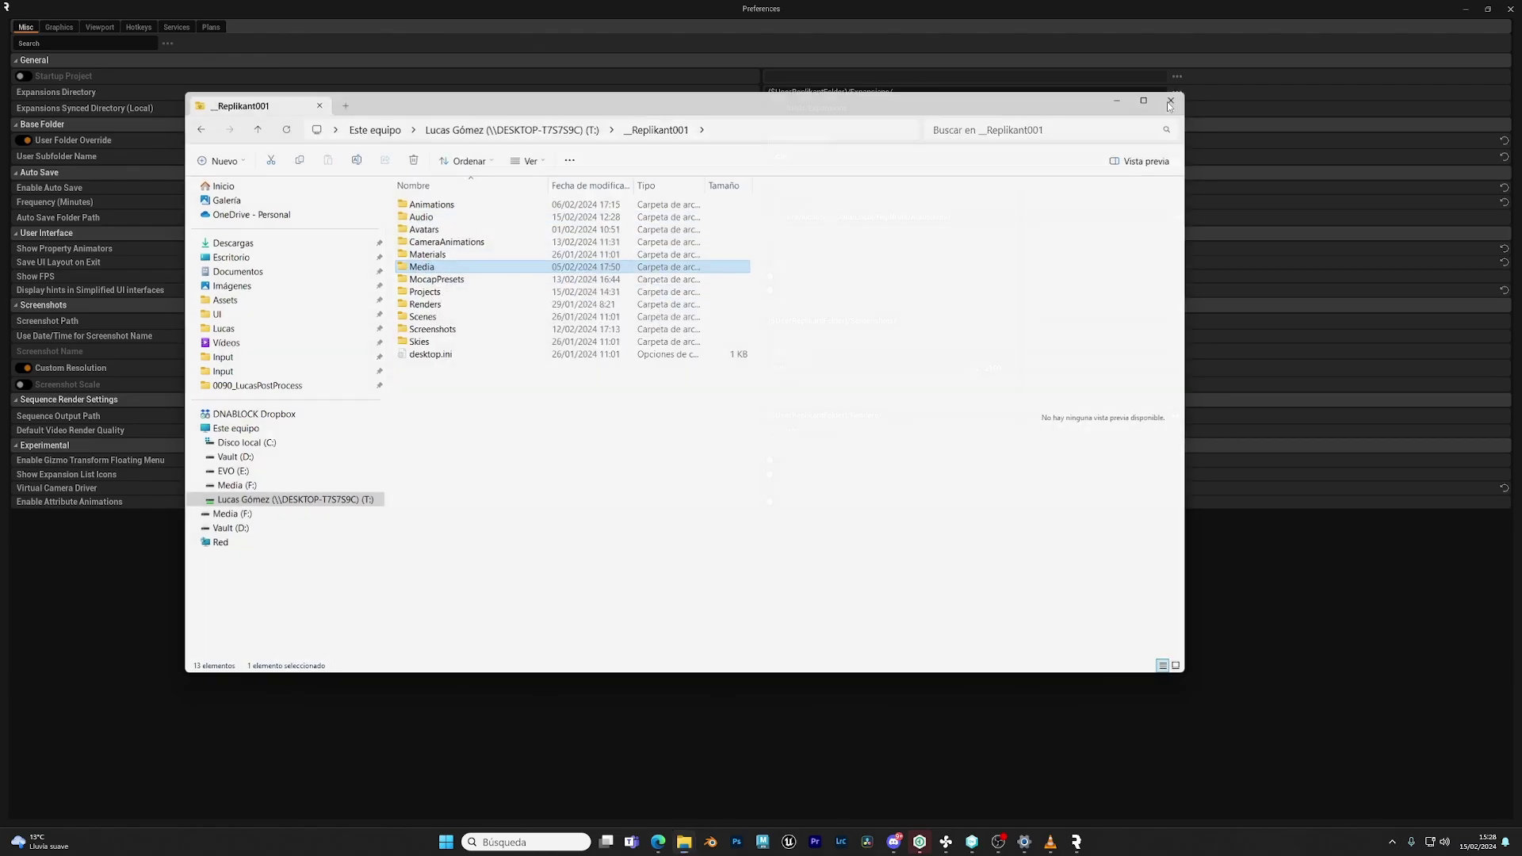
{"action": "left_click", "coordinate": [1466, 9]}
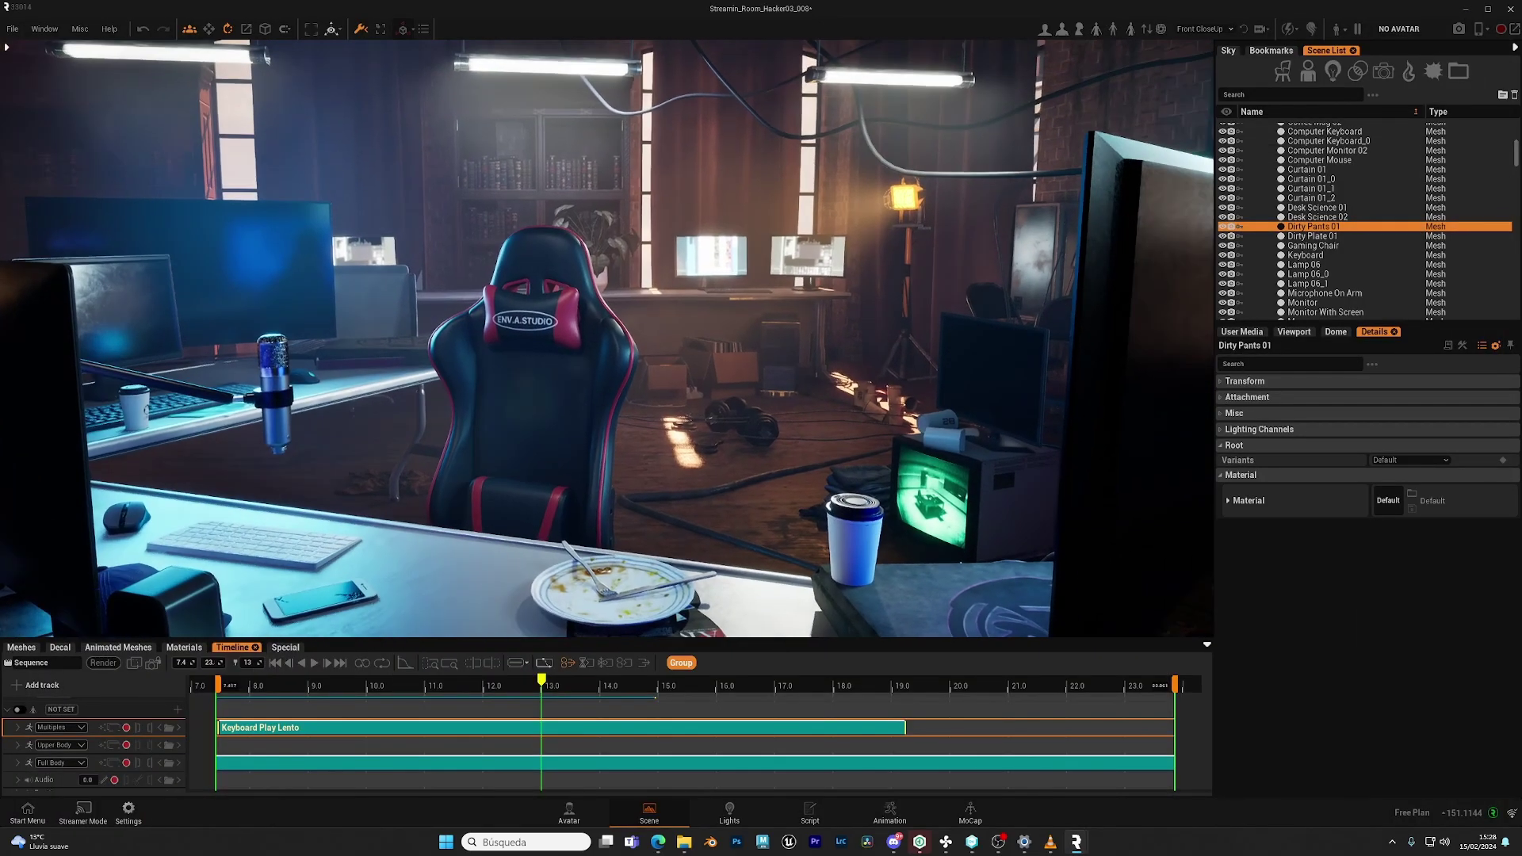
Step: Open the User Media window from Window > Content Windows
{"action": "left_click", "coordinate": [1241, 332]}
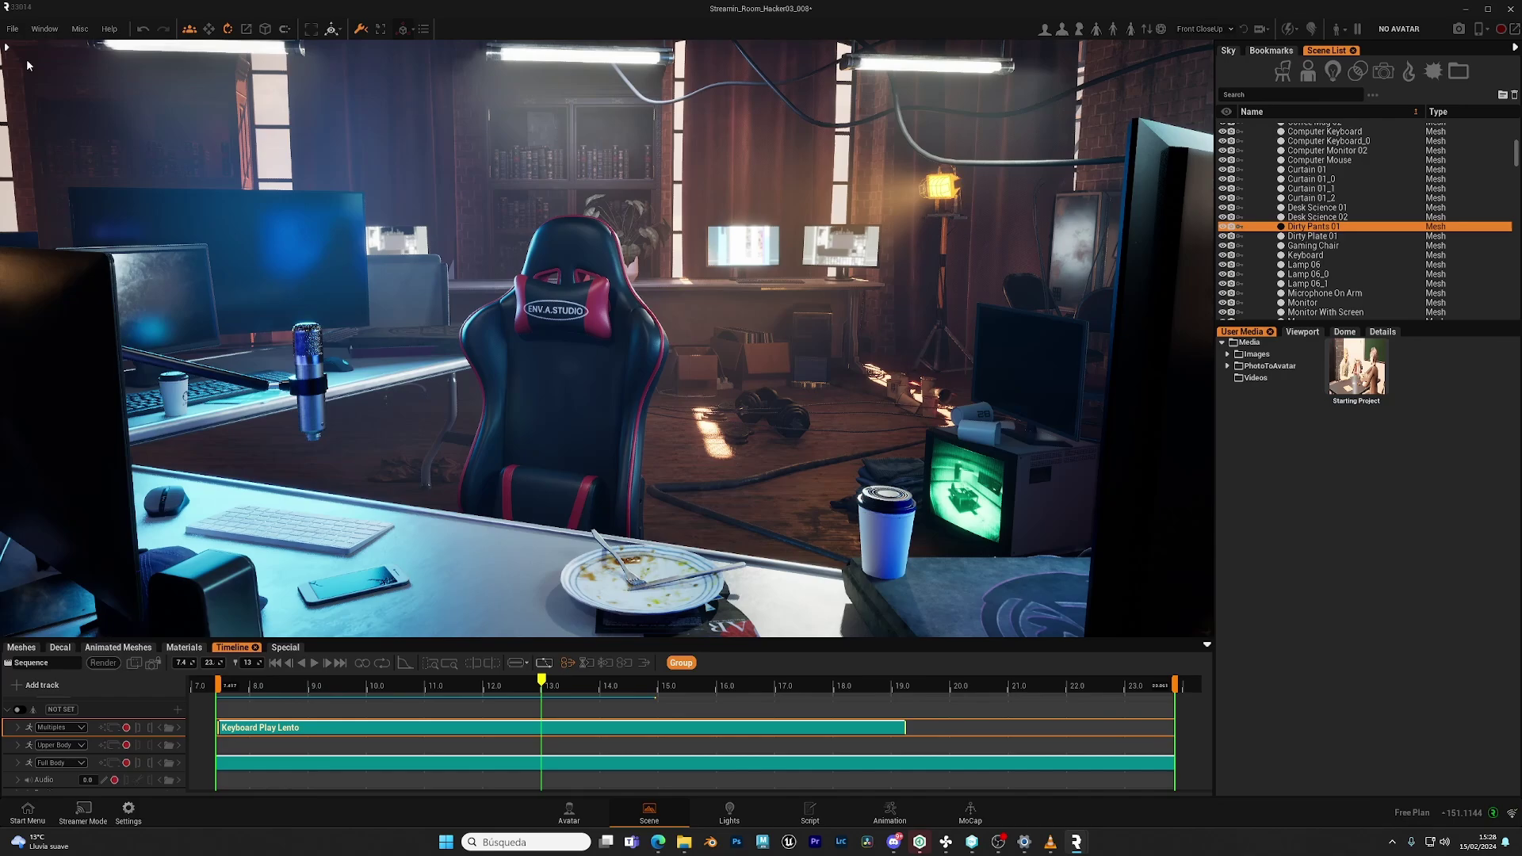
{"action": "left_click", "coordinate": [48, 30]}
{"action": "mouse_move", "coordinate": [60, 51]}
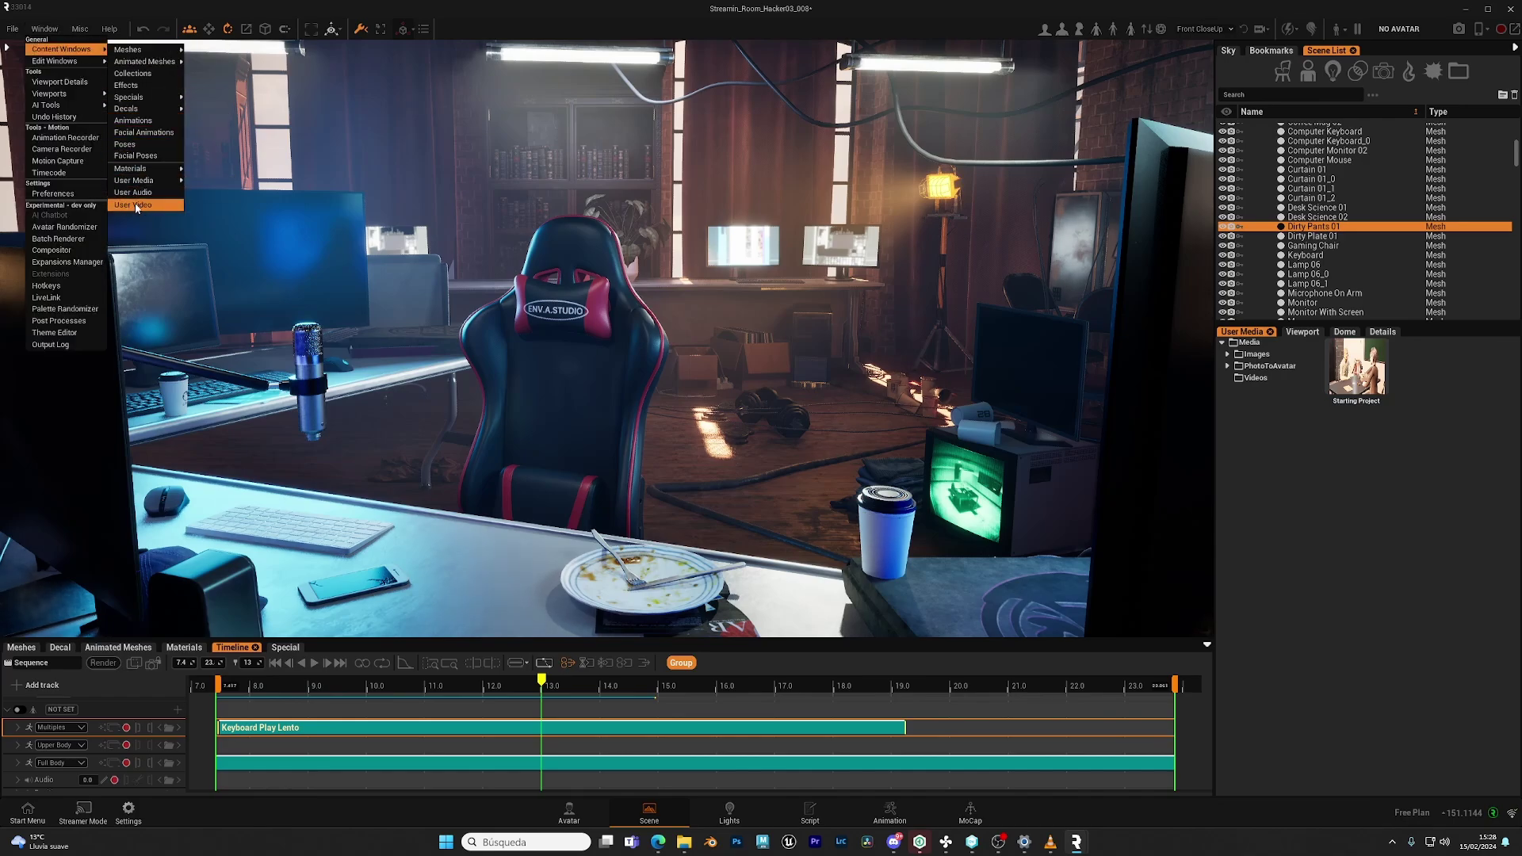
{"action": "mouse_move", "coordinate": [126, 185]}
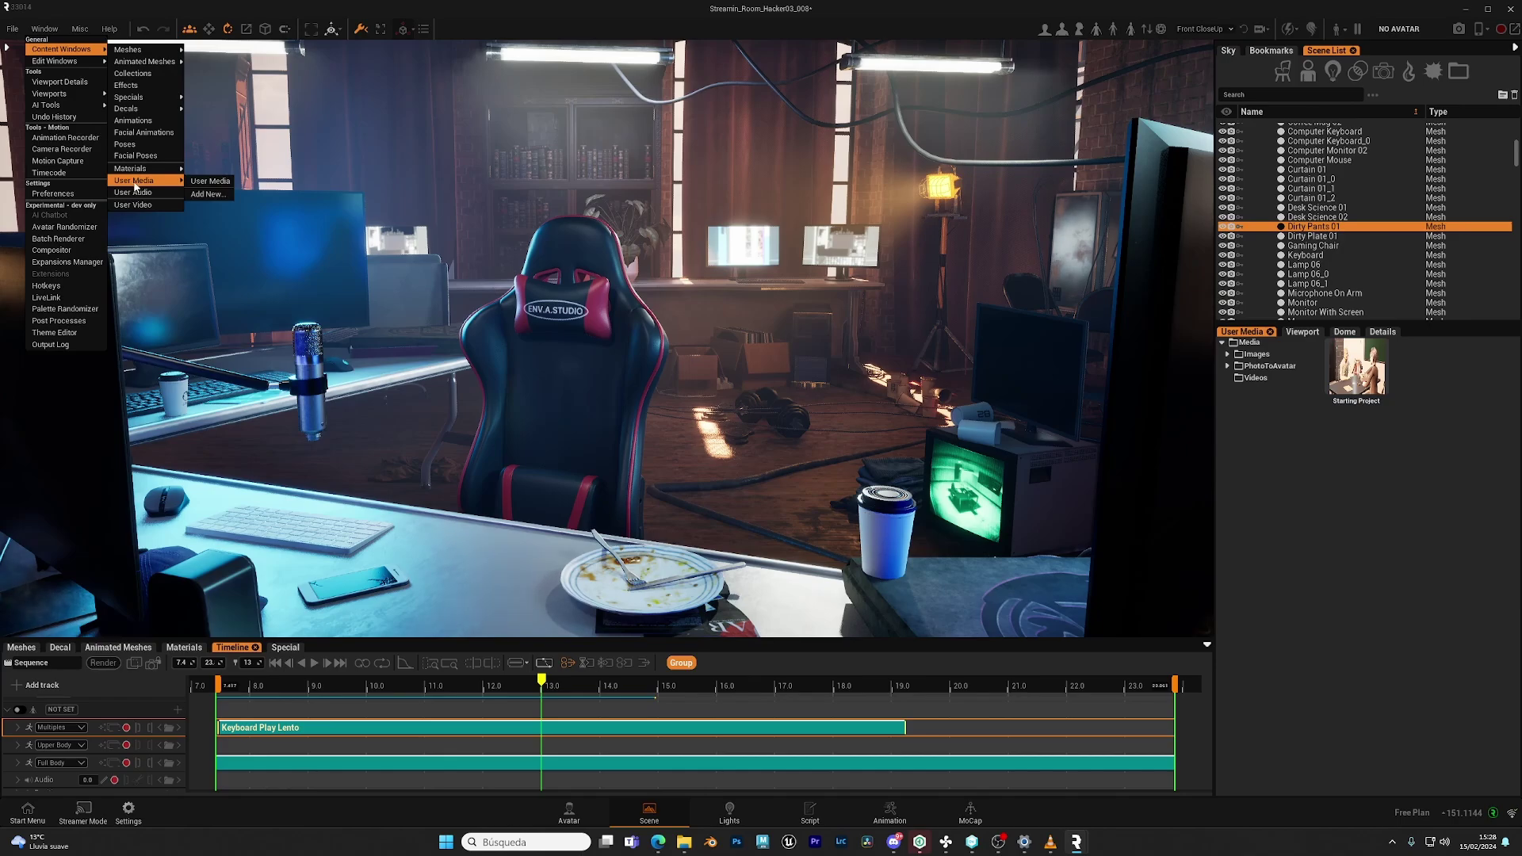
{"action": "left_click", "coordinate": [218, 184]}
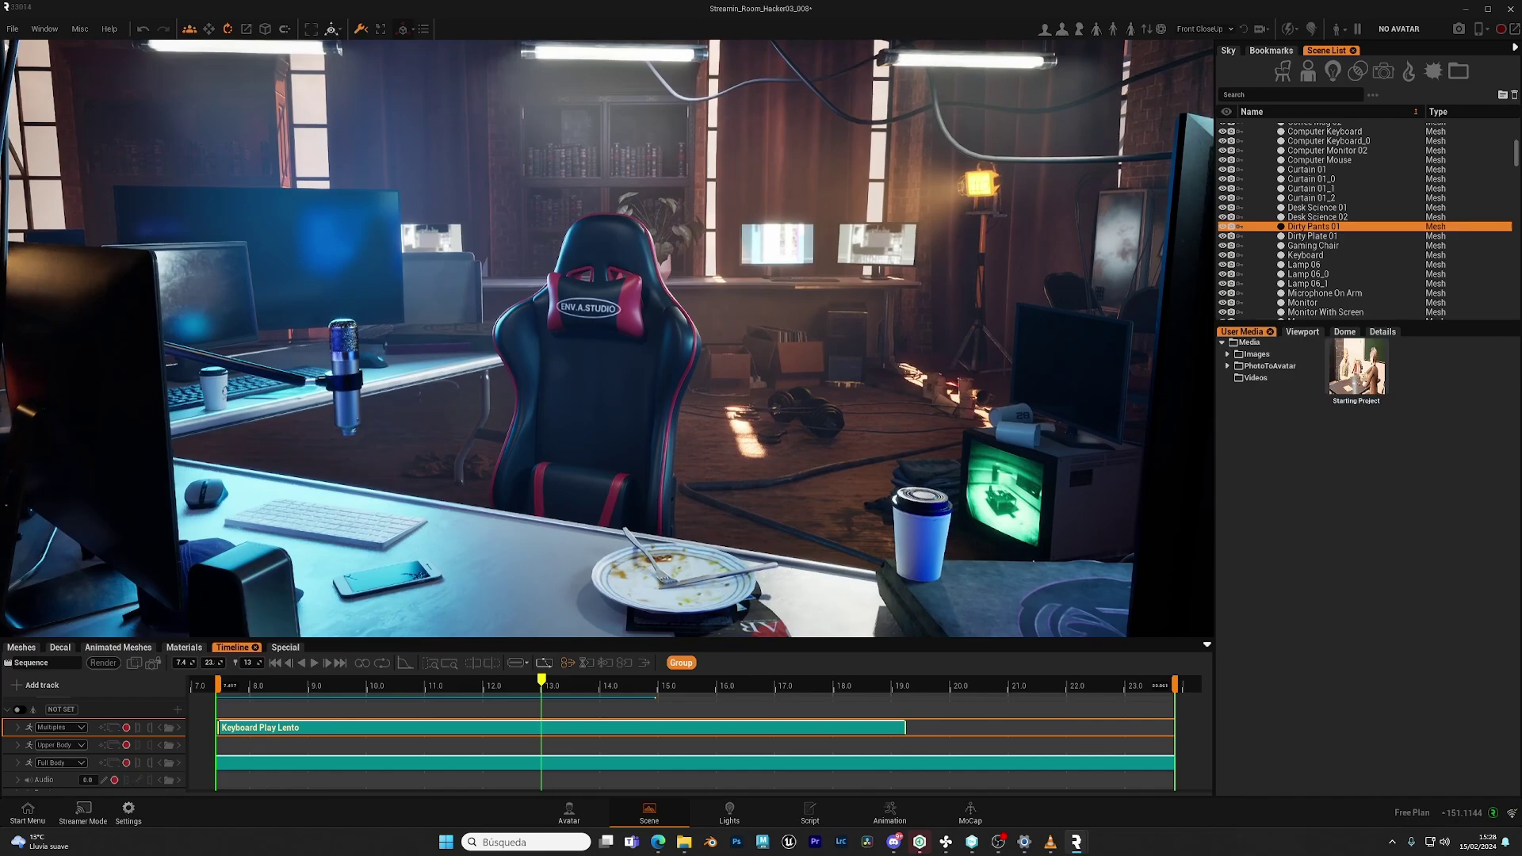
{"action": "right_click_drag", "start_coordinate": [858, 358], "coordinate": [840, 357]}
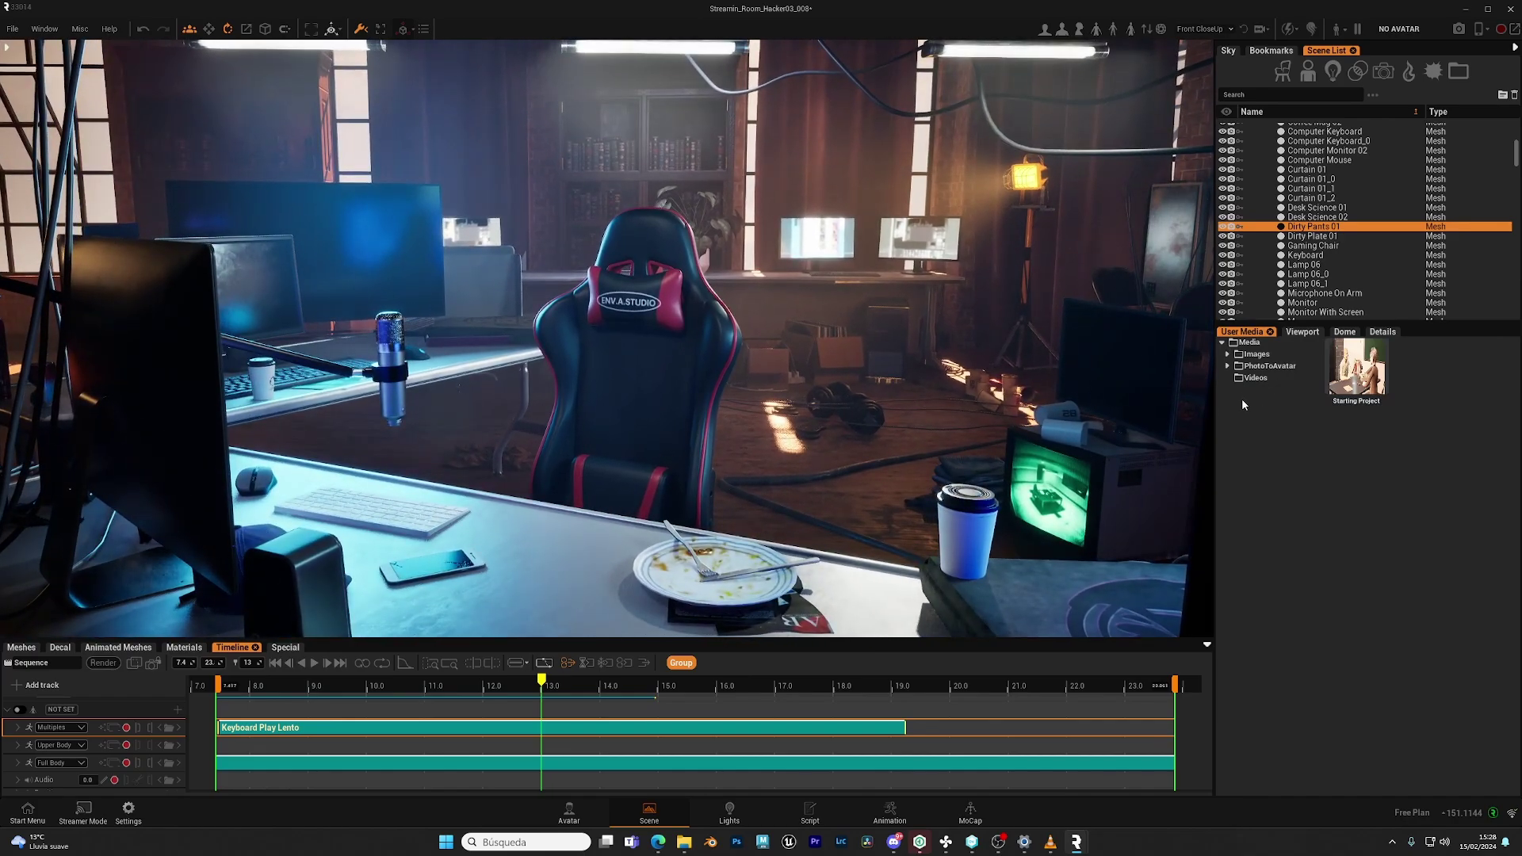
Step: Expand Images, select ForTutorials and refresh to show Hacker, Test_screens and Timeline
{"action": "left_click", "coordinate": [1228, 355]}
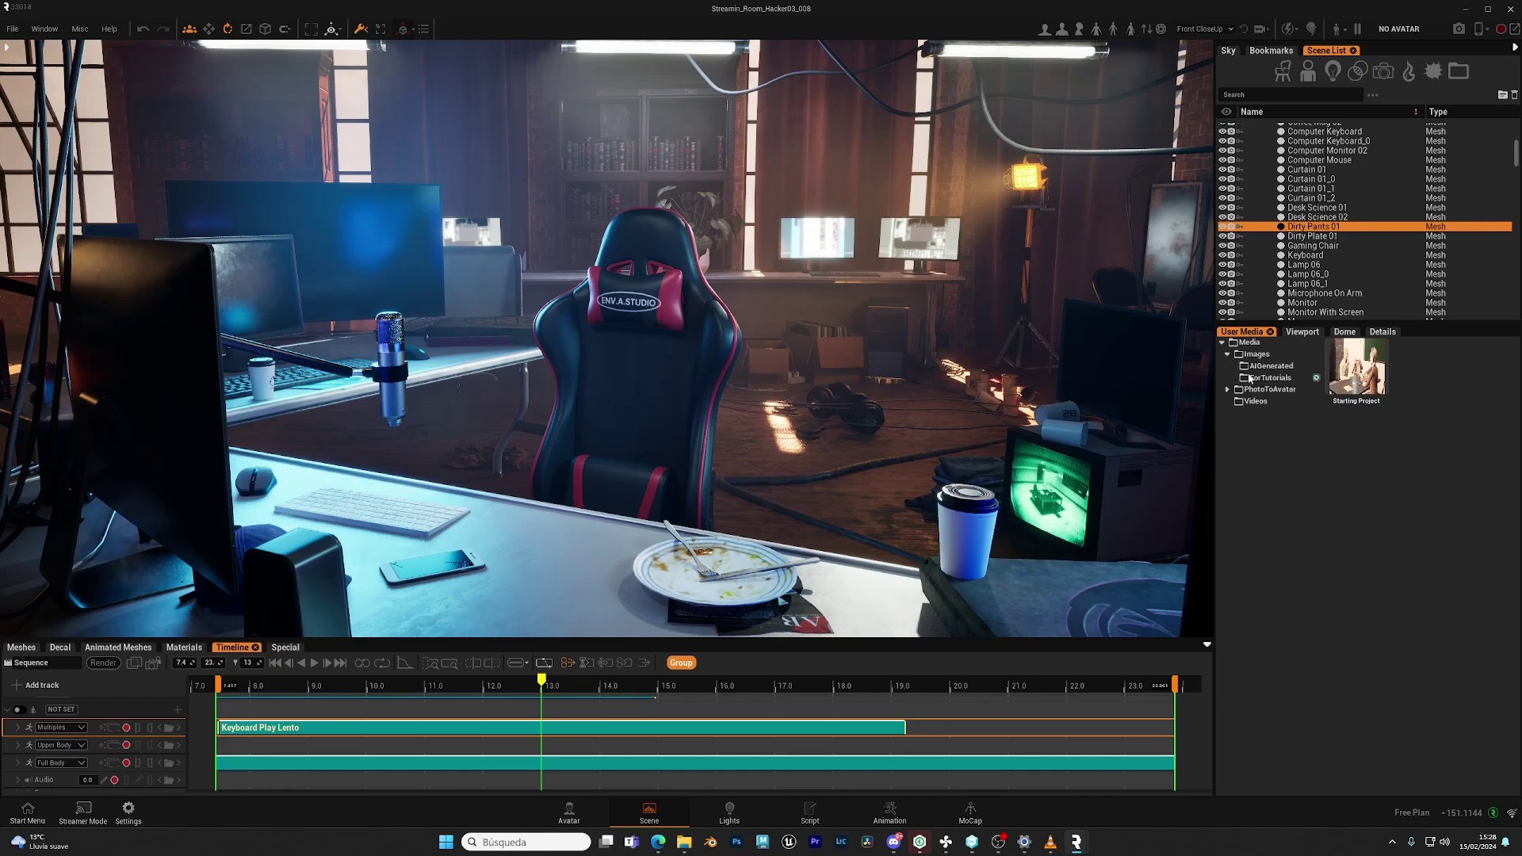
{"action": "left_click", "coordinate": [1269, 378]}
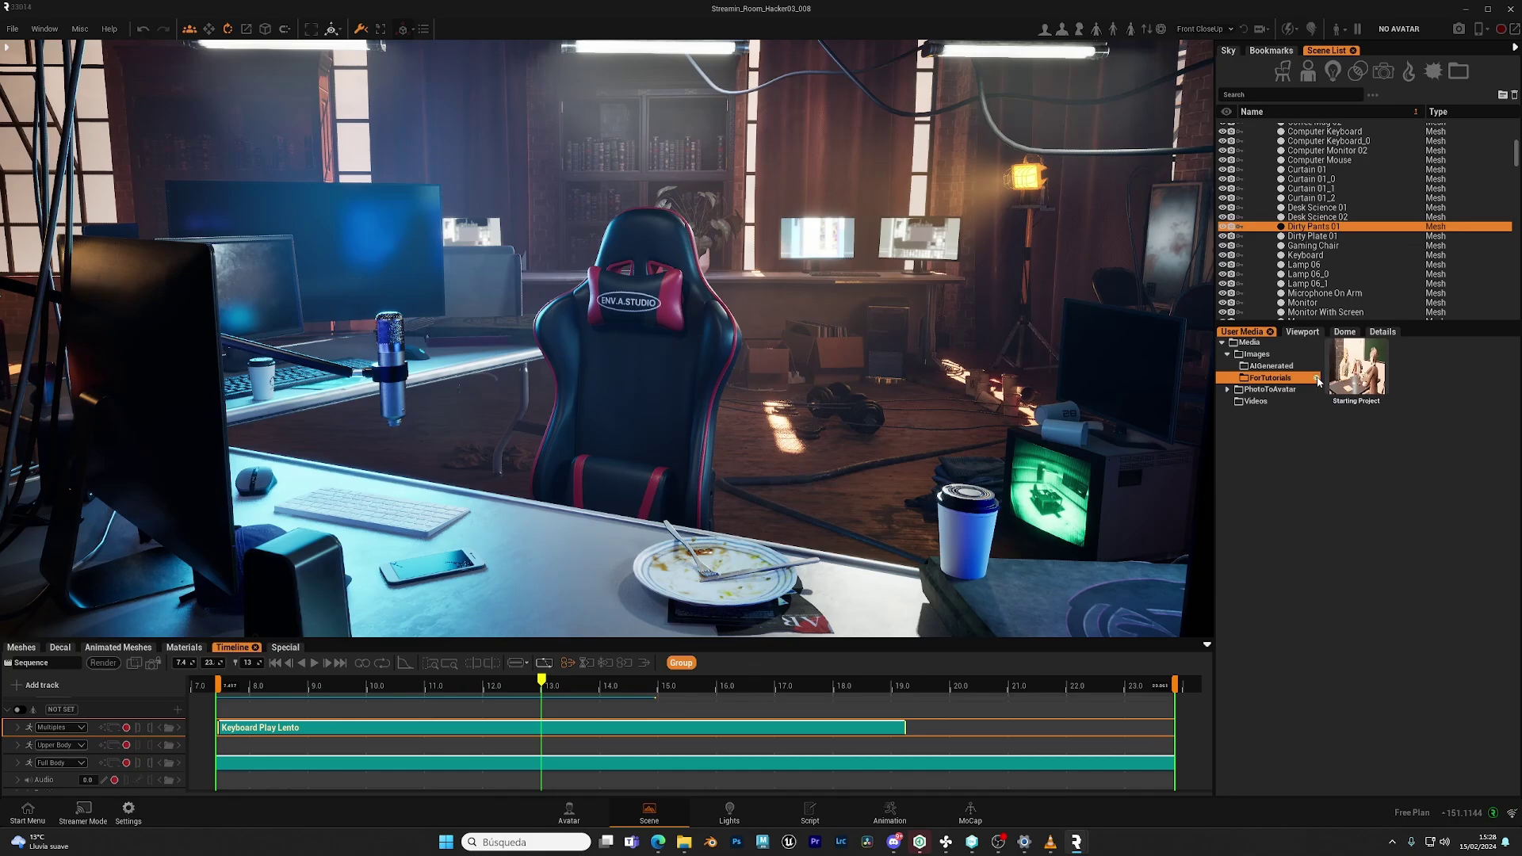
{"action": "left_click", "coordinate": [1316, 380]}
{"action": "right_click_drag", "start_coordinate": [1054, 396], "coordinate": [991, 397]}
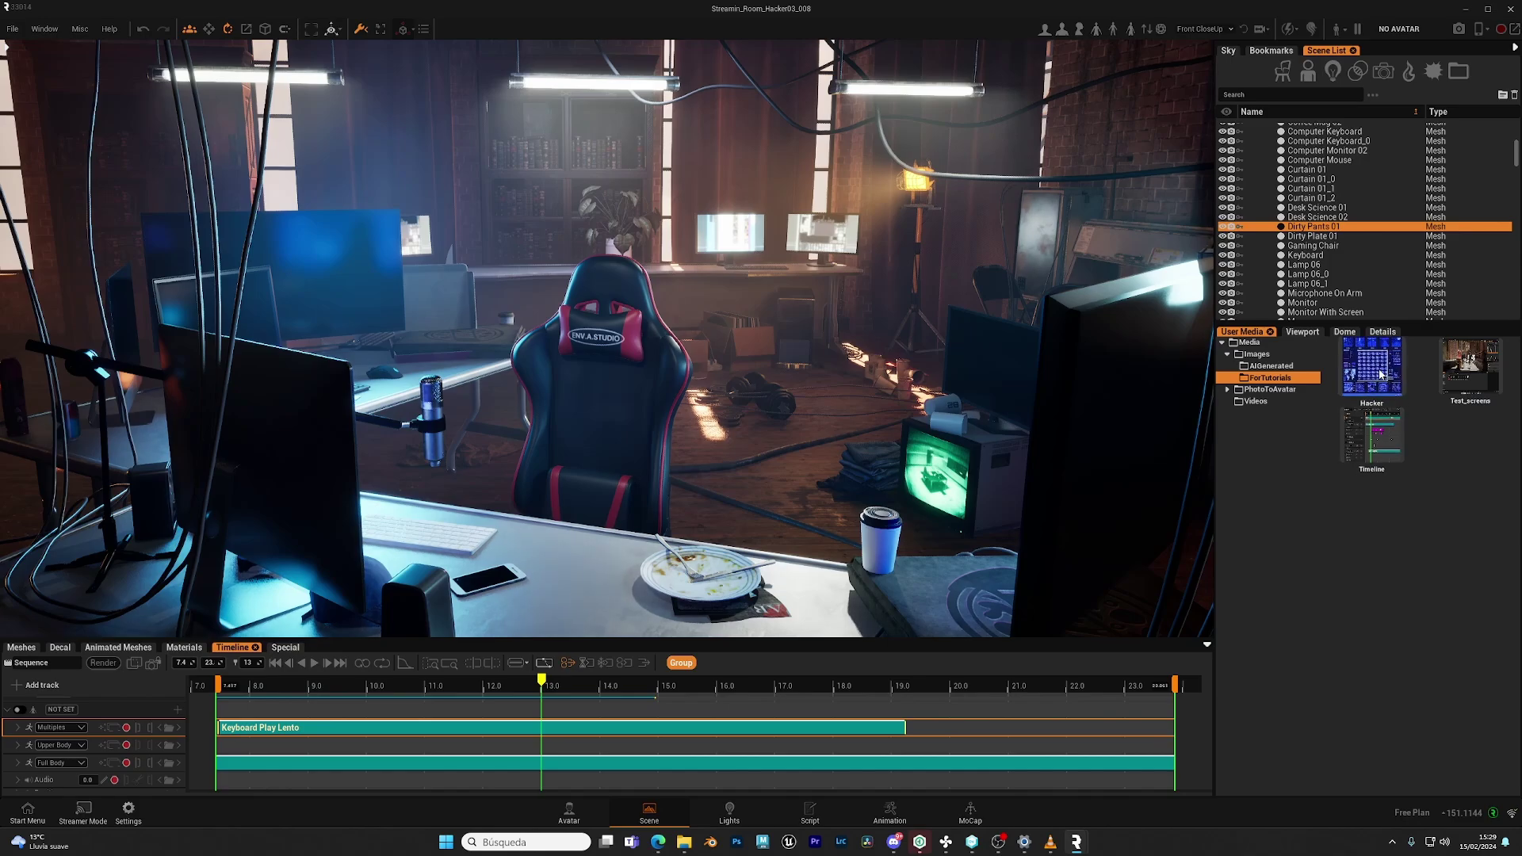
{"action": "left_click_drag", "start_coordinate": [1380, 374], "coordinate": [749, 448]}
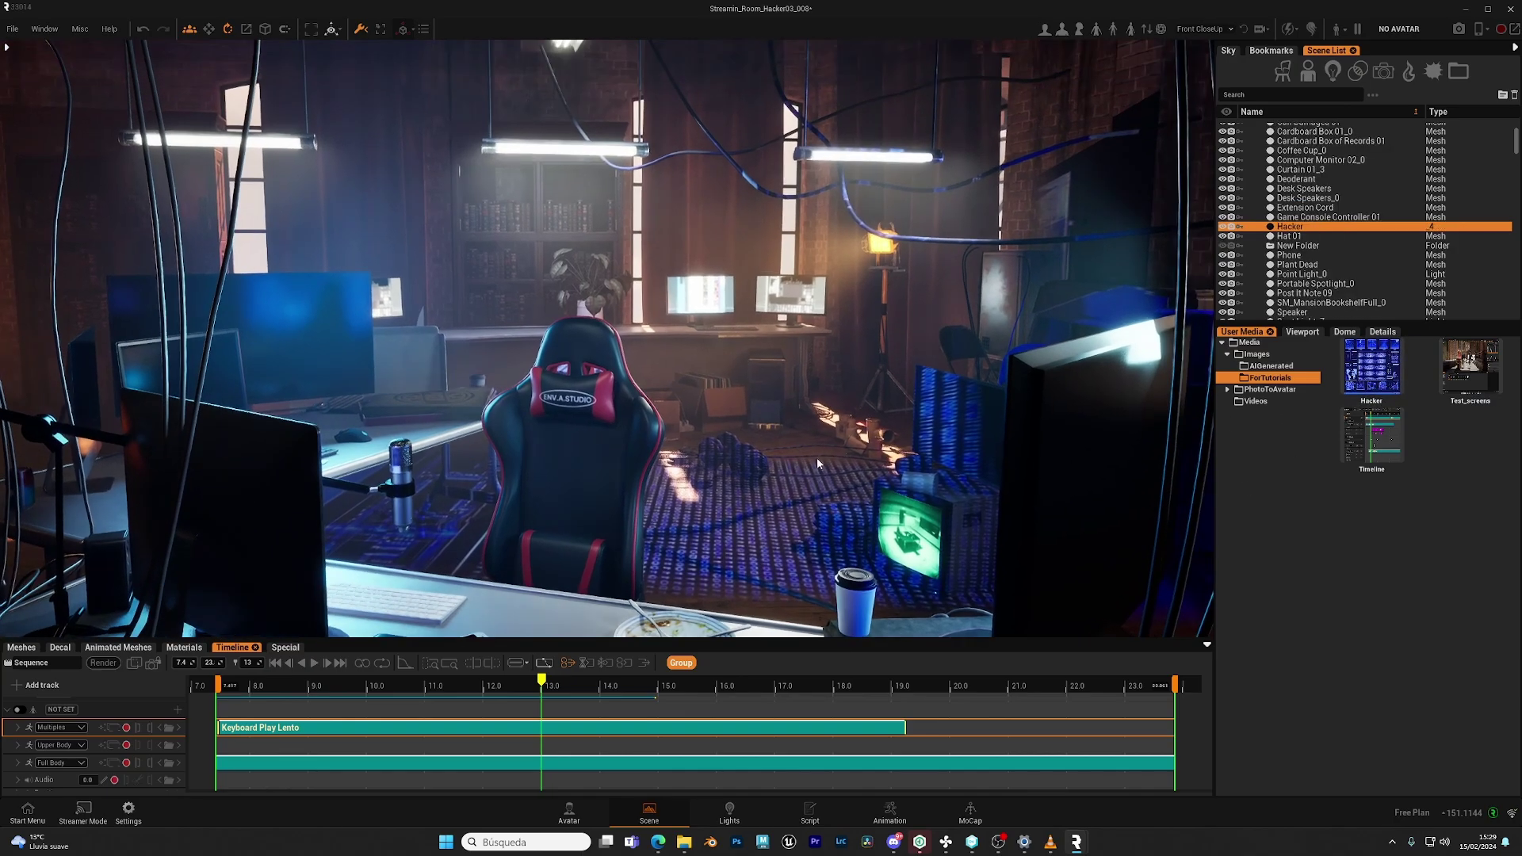
{"action": "key", "text": "g"}
{"action": "key", "text": "w"}
{"action": "left_click_drag", "start_coordinate": [723, 473], "coordinate": [637, 308]}
{"action": "key", "text": "e"}
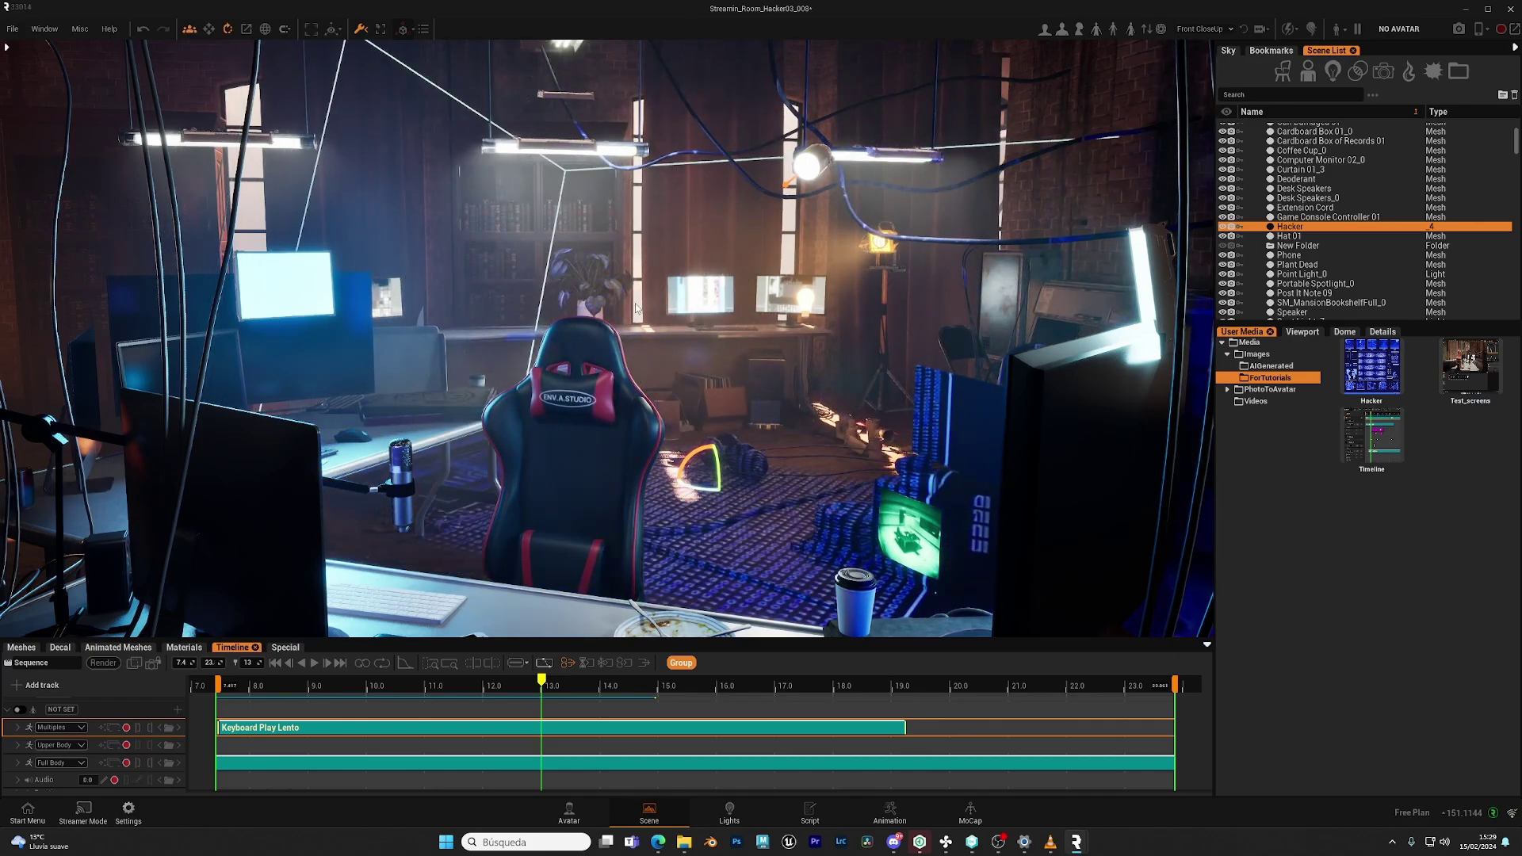
{"action": "left_click_drag", "start_coordinate": [686, 466], "coordinate": [718, 427]}
{"action": "key", "text": "w"}
{"action": "right_click_drag", "start_coordinate": [782, 409], "coordinate": [781, 405]}
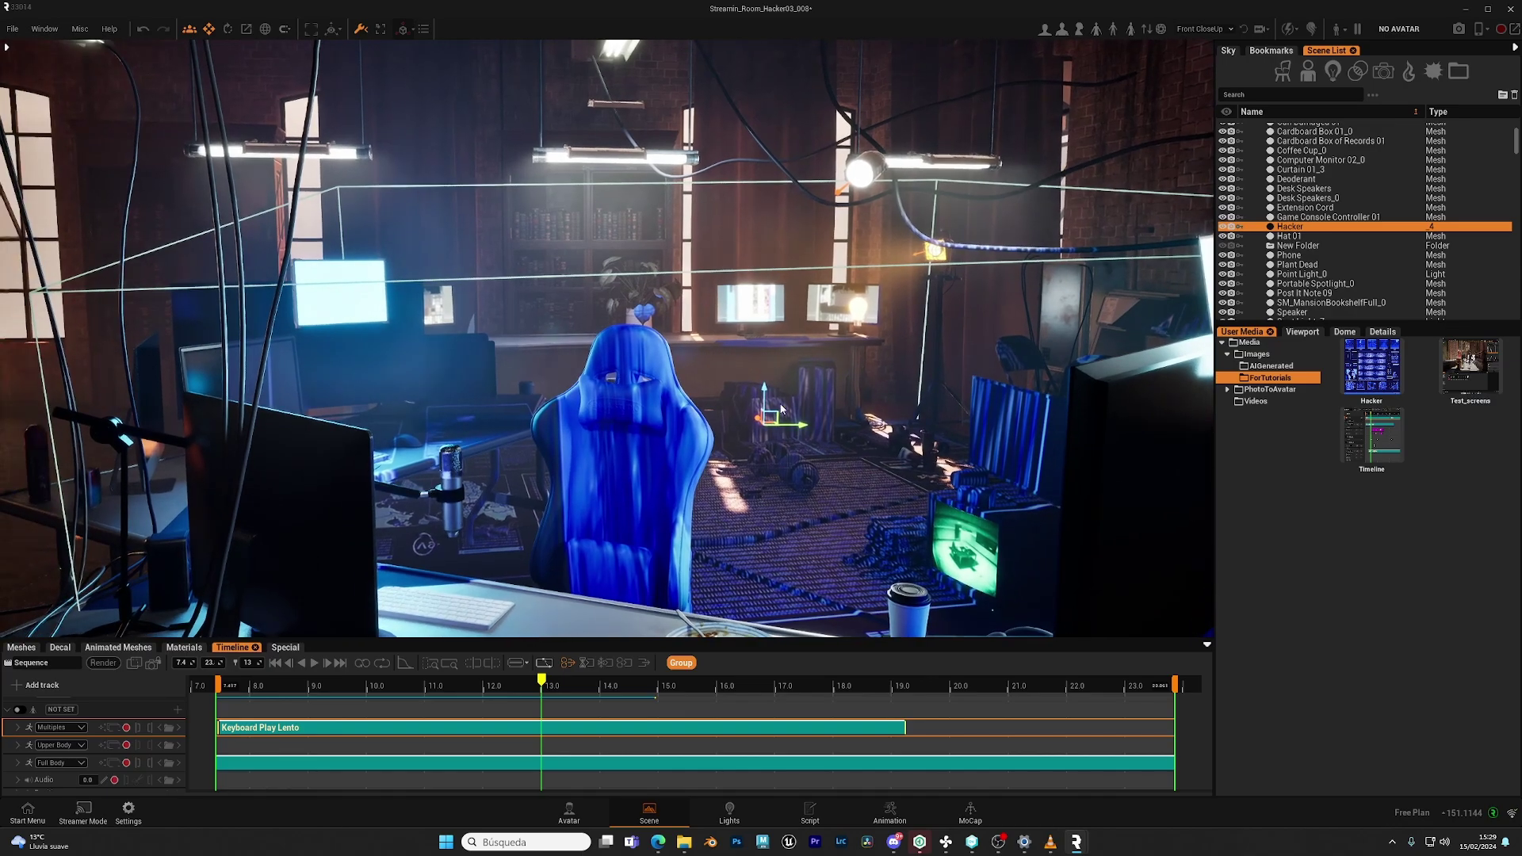
{"action": "right_click_drag", "start_coordinate": [860, 308], "coordinate": [861, 358]}
{"action": "key", "text": "Delete"}
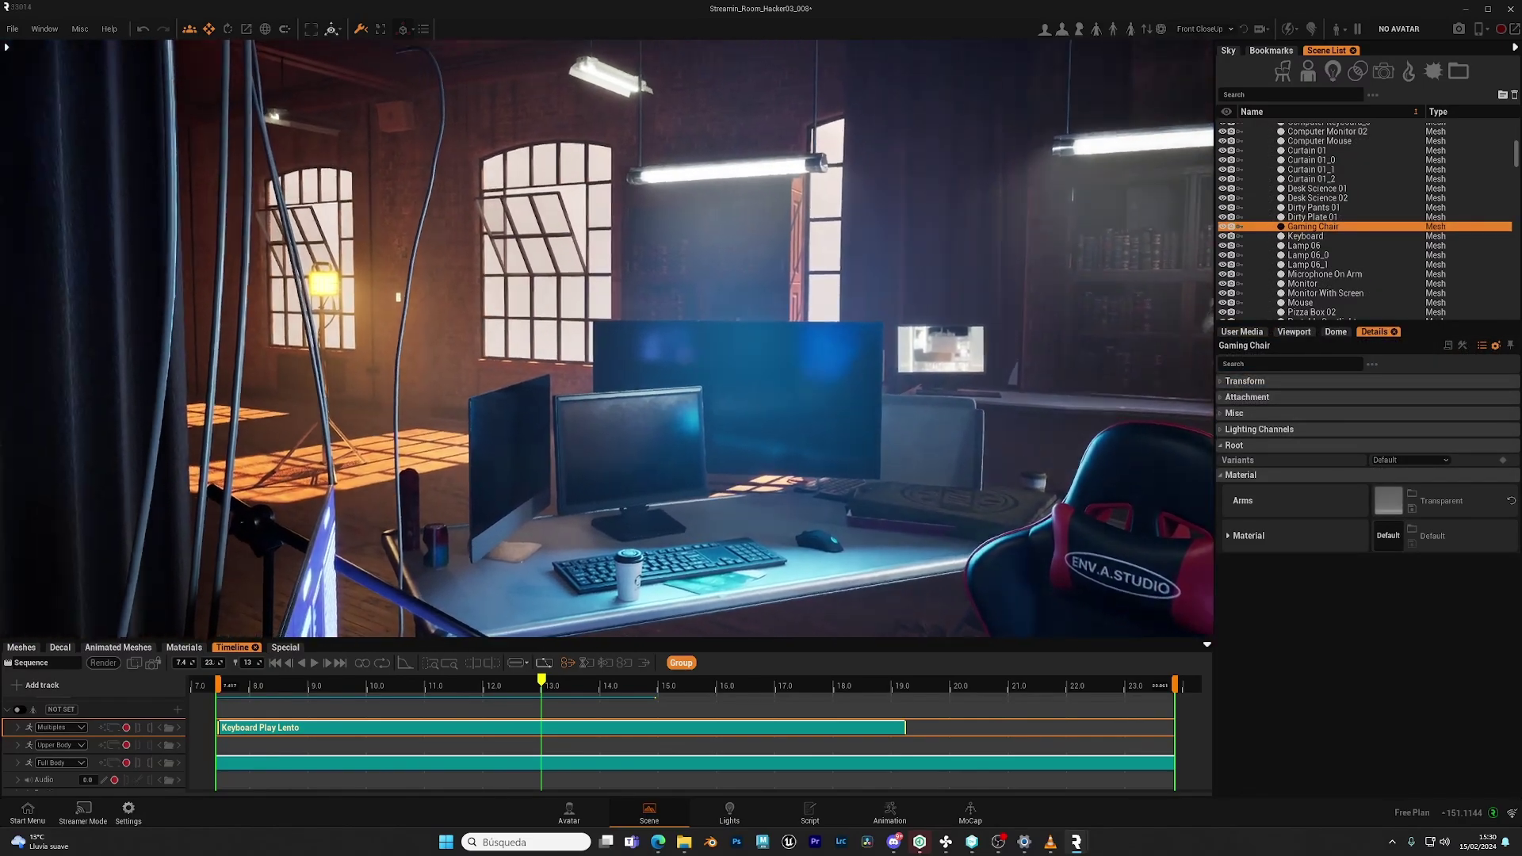
Step: Select TV Flatscreen 01 and browse images for its Screen material's Base Color texture
{"action": "mouse_move", "coordinate": [724, 552]}
{"action": "right_mouse_down"}
{"action": "mouse_move", "coordinate": [750, 579]}
{"action": "mouse_move", "coordinate": [724, 553]}
{"action": "right_mouse_up"}
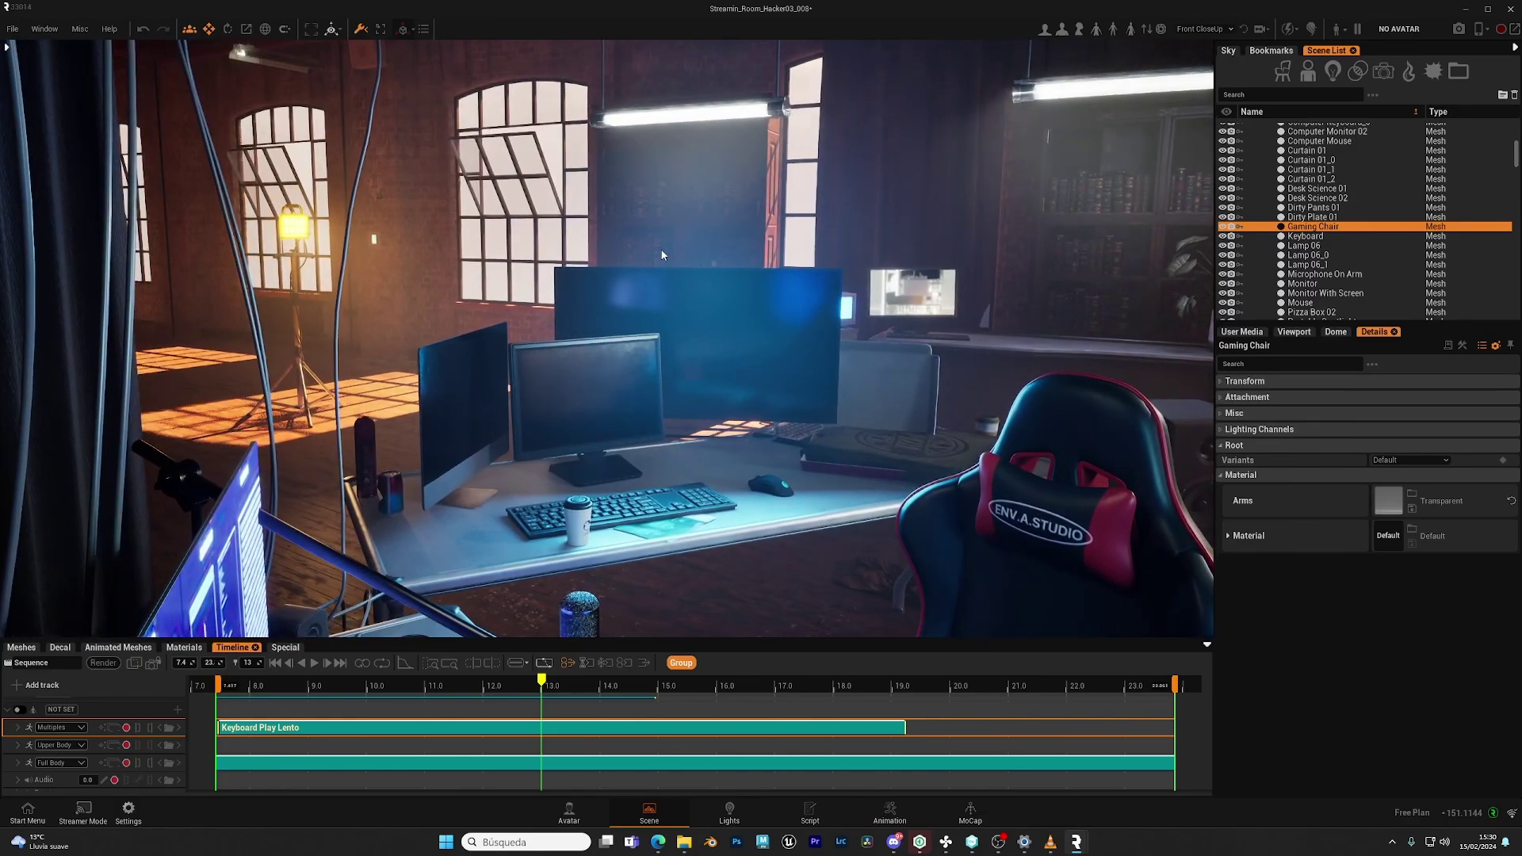
{"action": "left_click", "coordinate": [718, 352]}
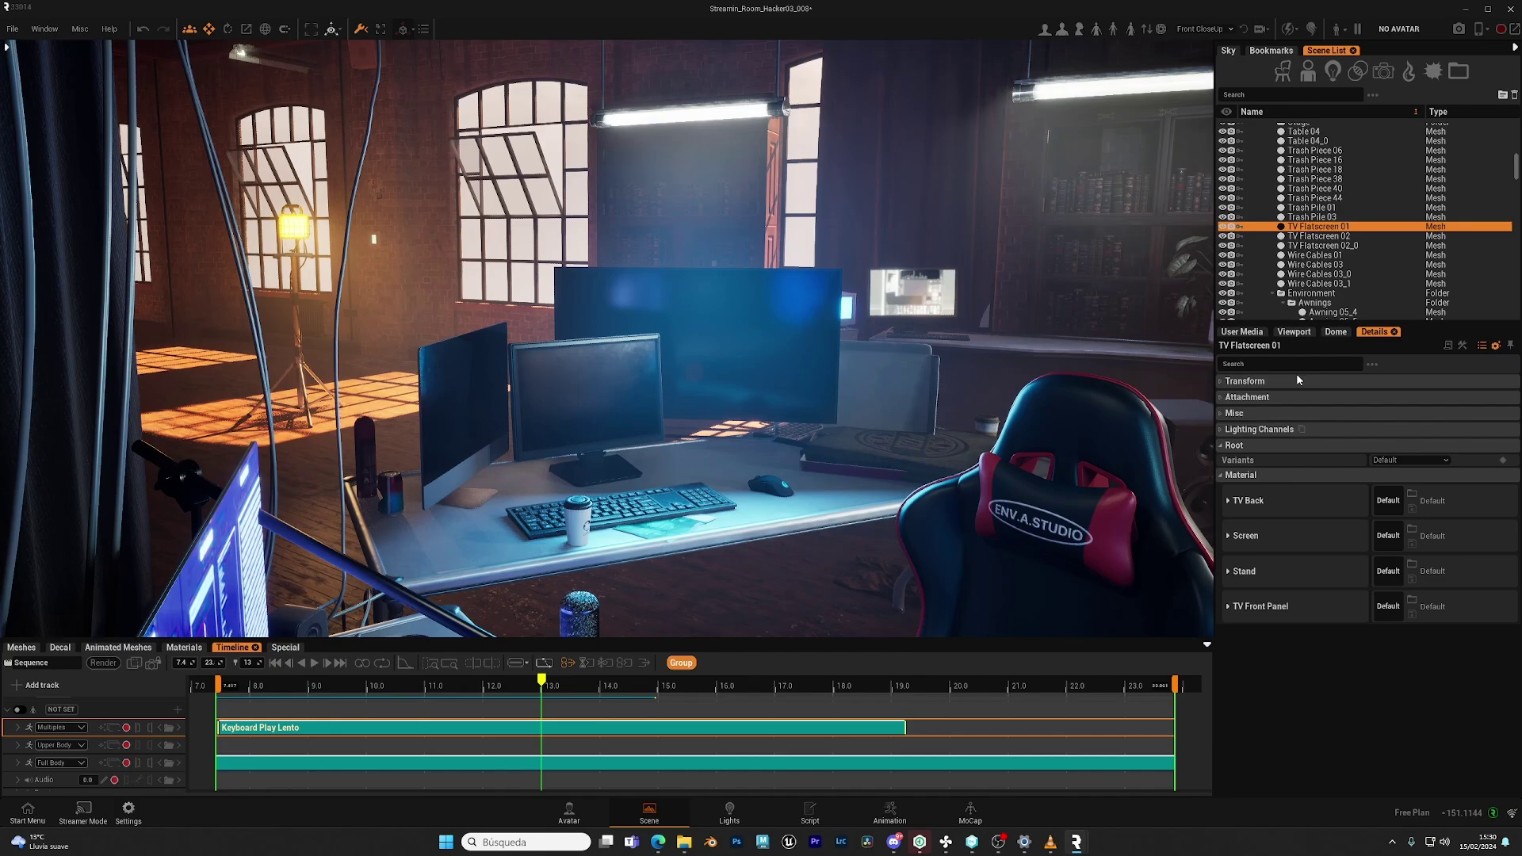
{"action": "left_click", "coordinate": [1229, 536]}
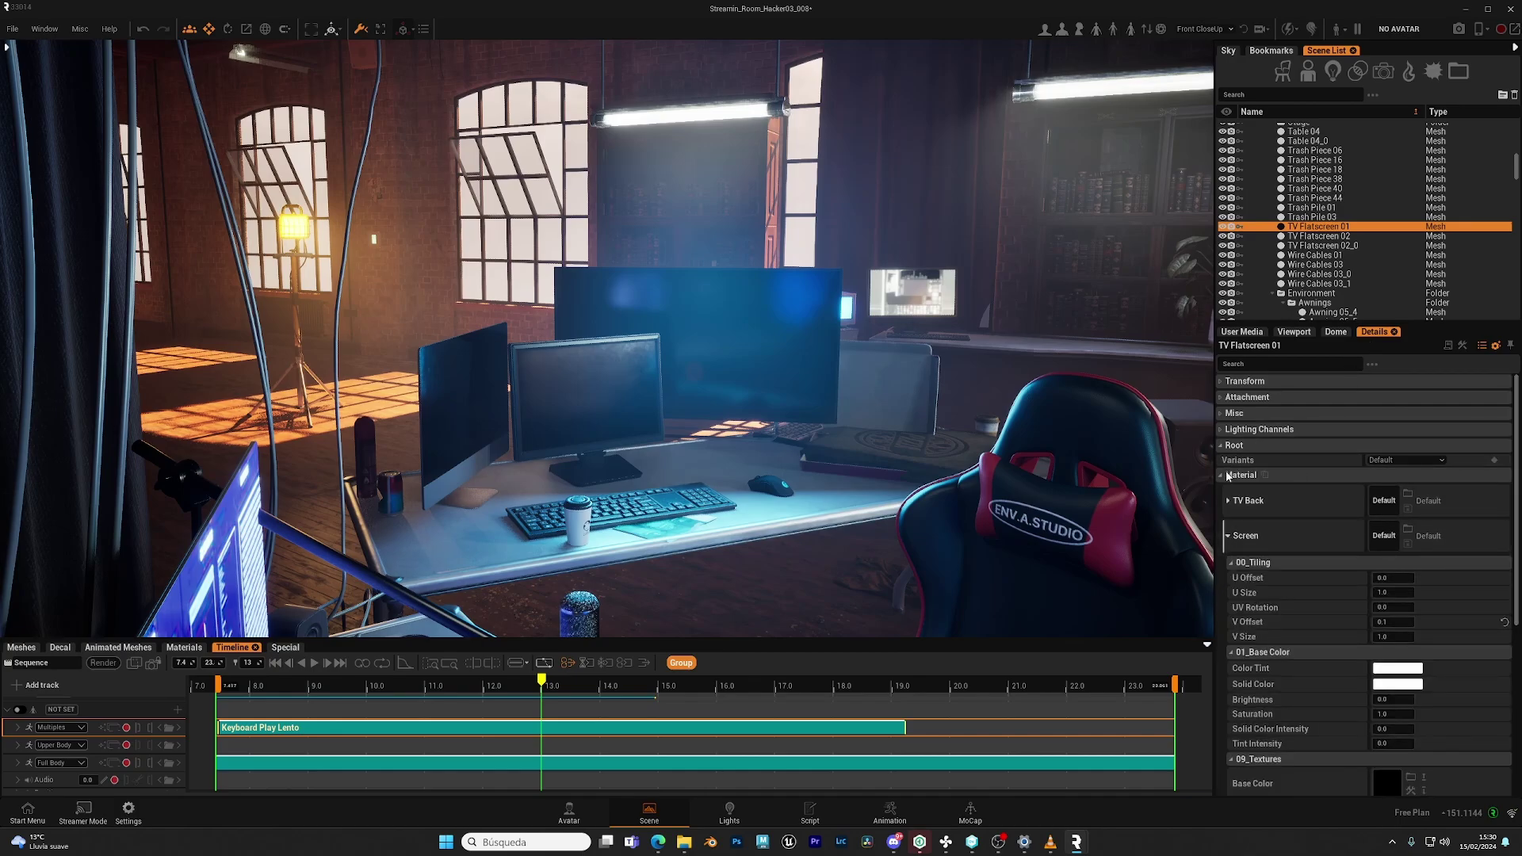
{"action": "scroll", "coordinate": [1295, 598], "scroll_direction": "down", "scroll_amount": 5}
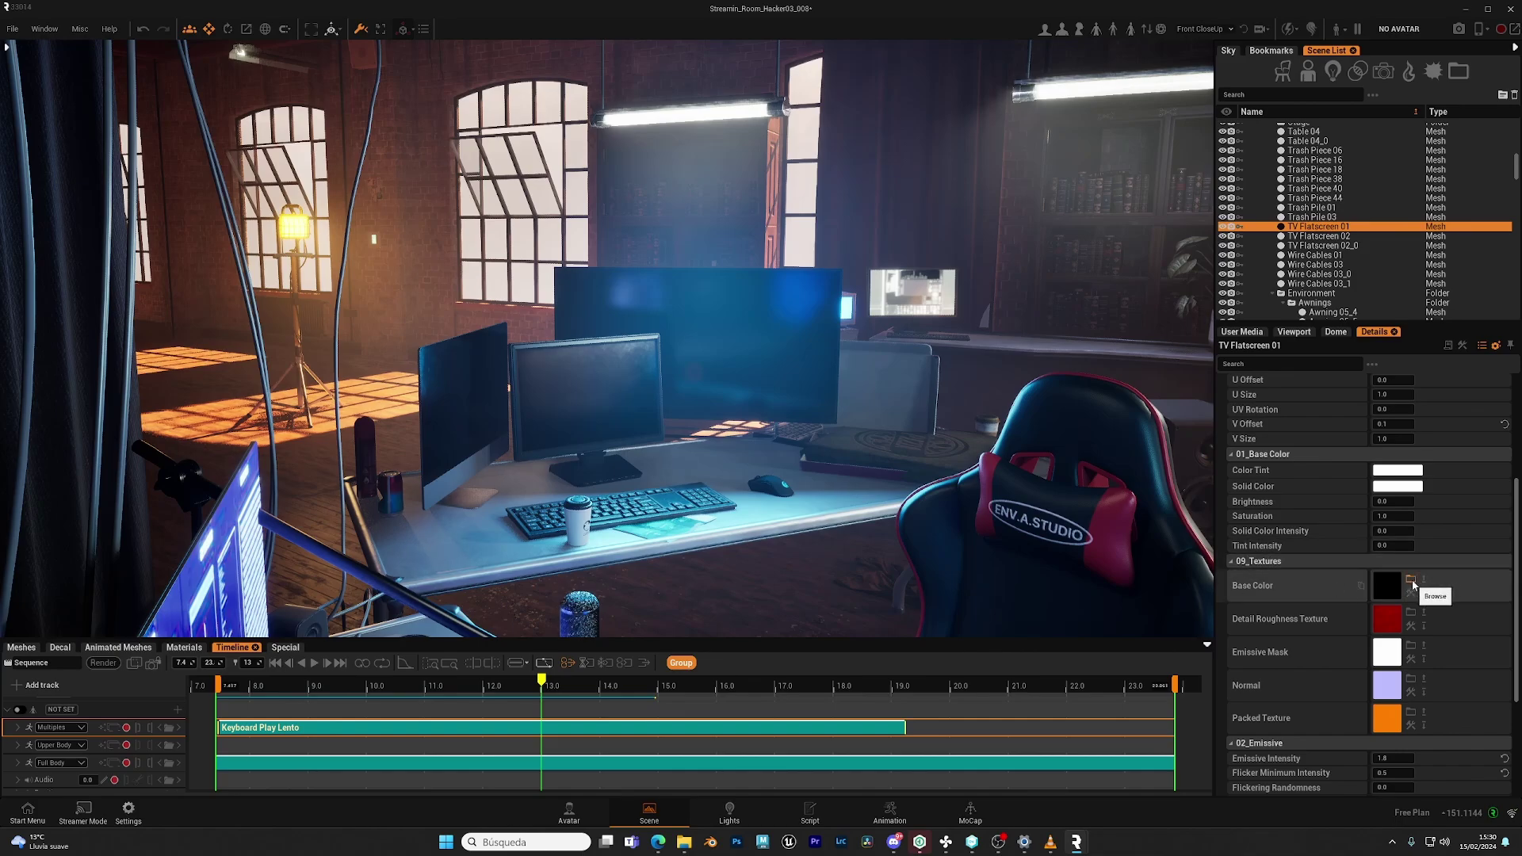
{"action": "left_click", "coordinate": [1410, 584]}
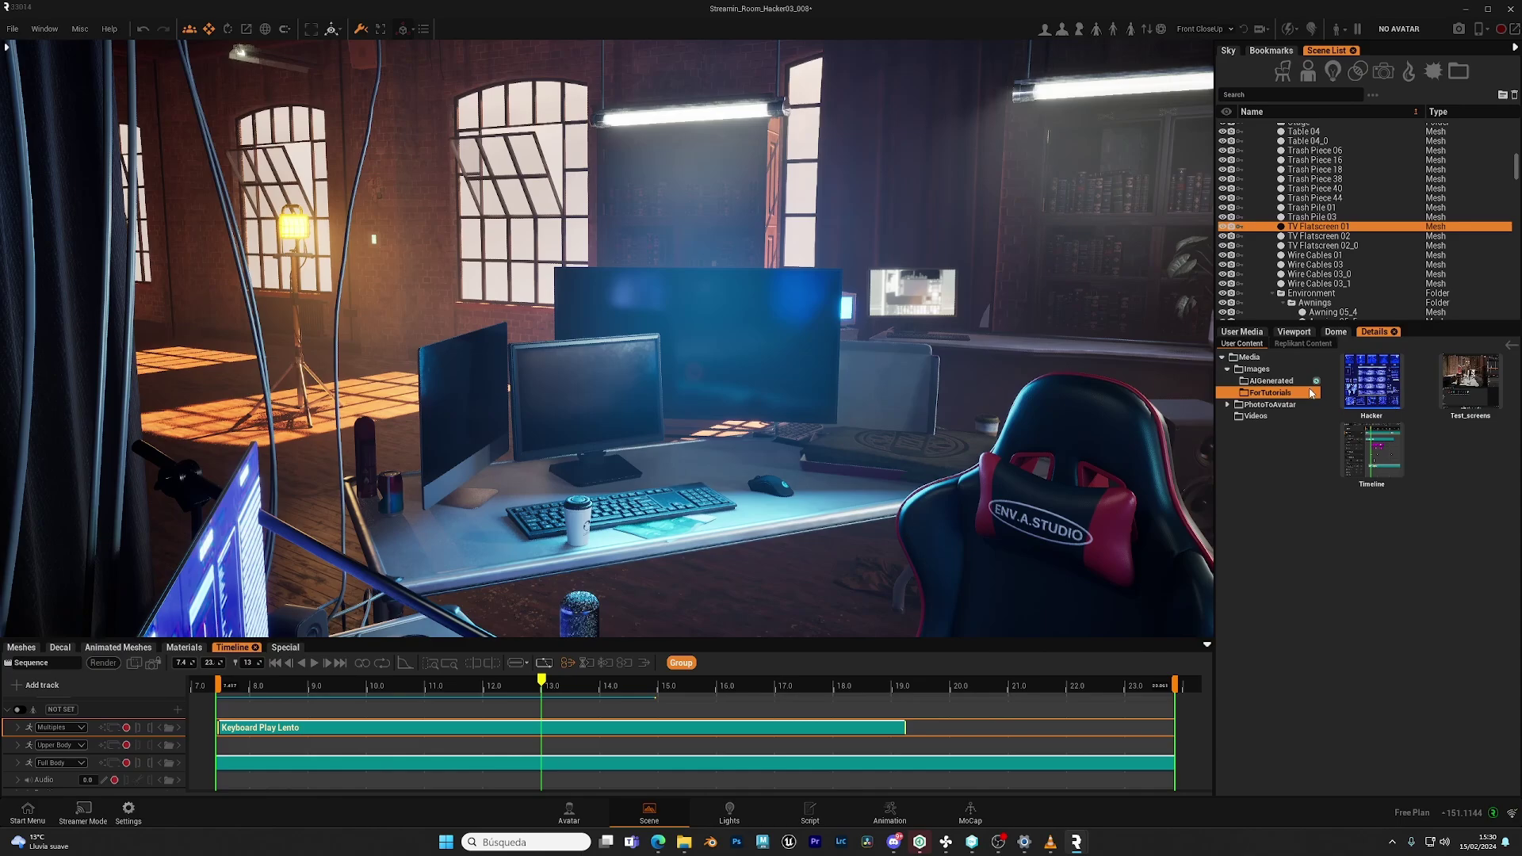
Step: Apply the Hacker image as the desk monitor's screen Base Color and fly closer
{"action": "left_click", "coordinate": [1389, 399]}
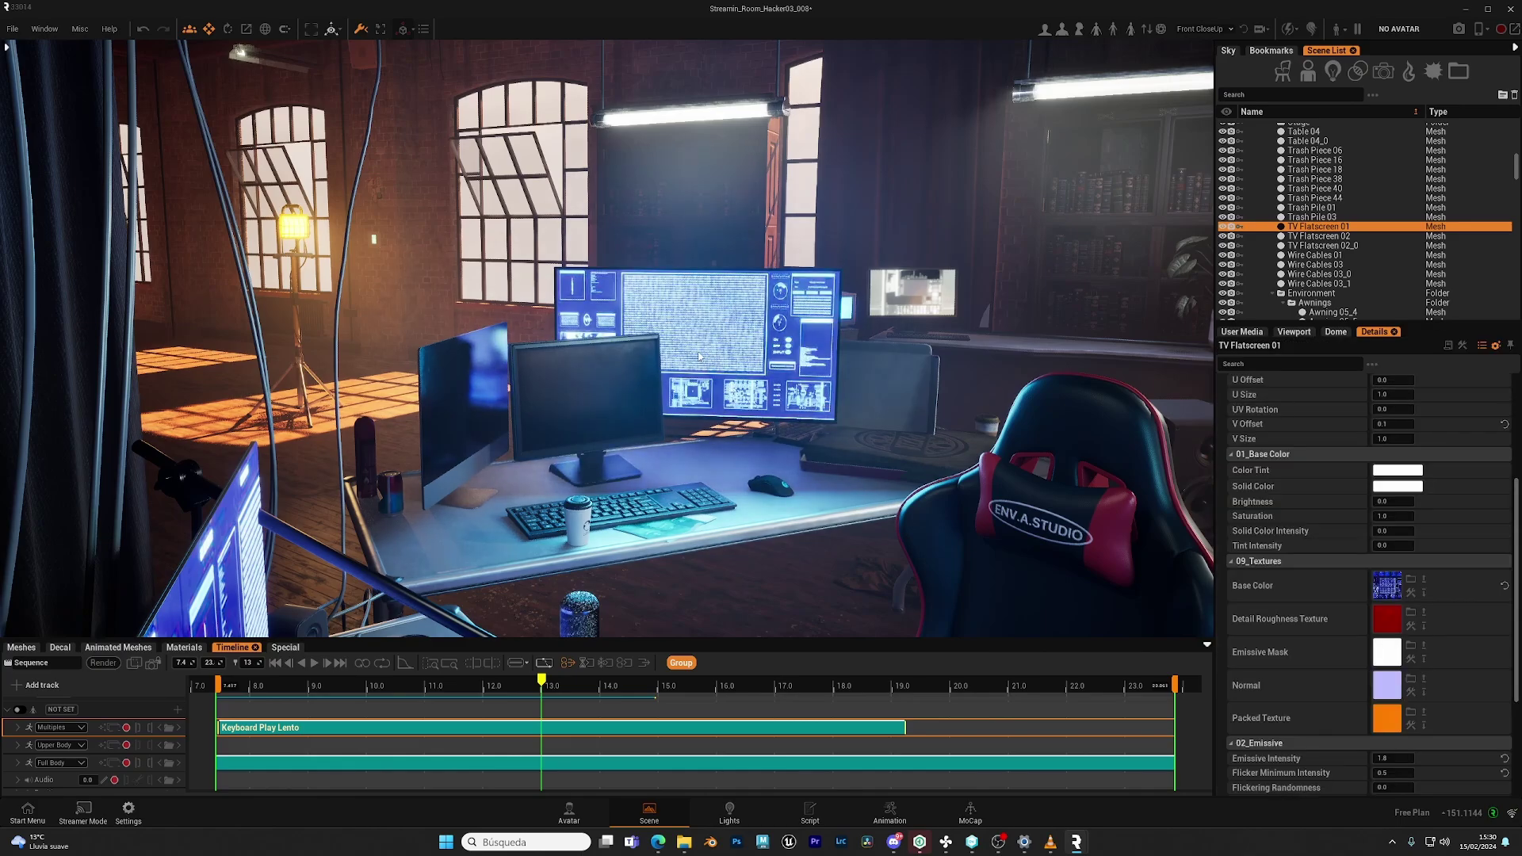
{"action": "key", "text": "w"}
{"action": "mouse_move", "coordinate": [713, 349]}
{"action": "right_mouse_down"}
{"action": "mouse_move", "coordinate": [709, 325]}
{"action": "mouse_move", "coordinate": [702, 356]}
{"action": "right_mouse_up"}
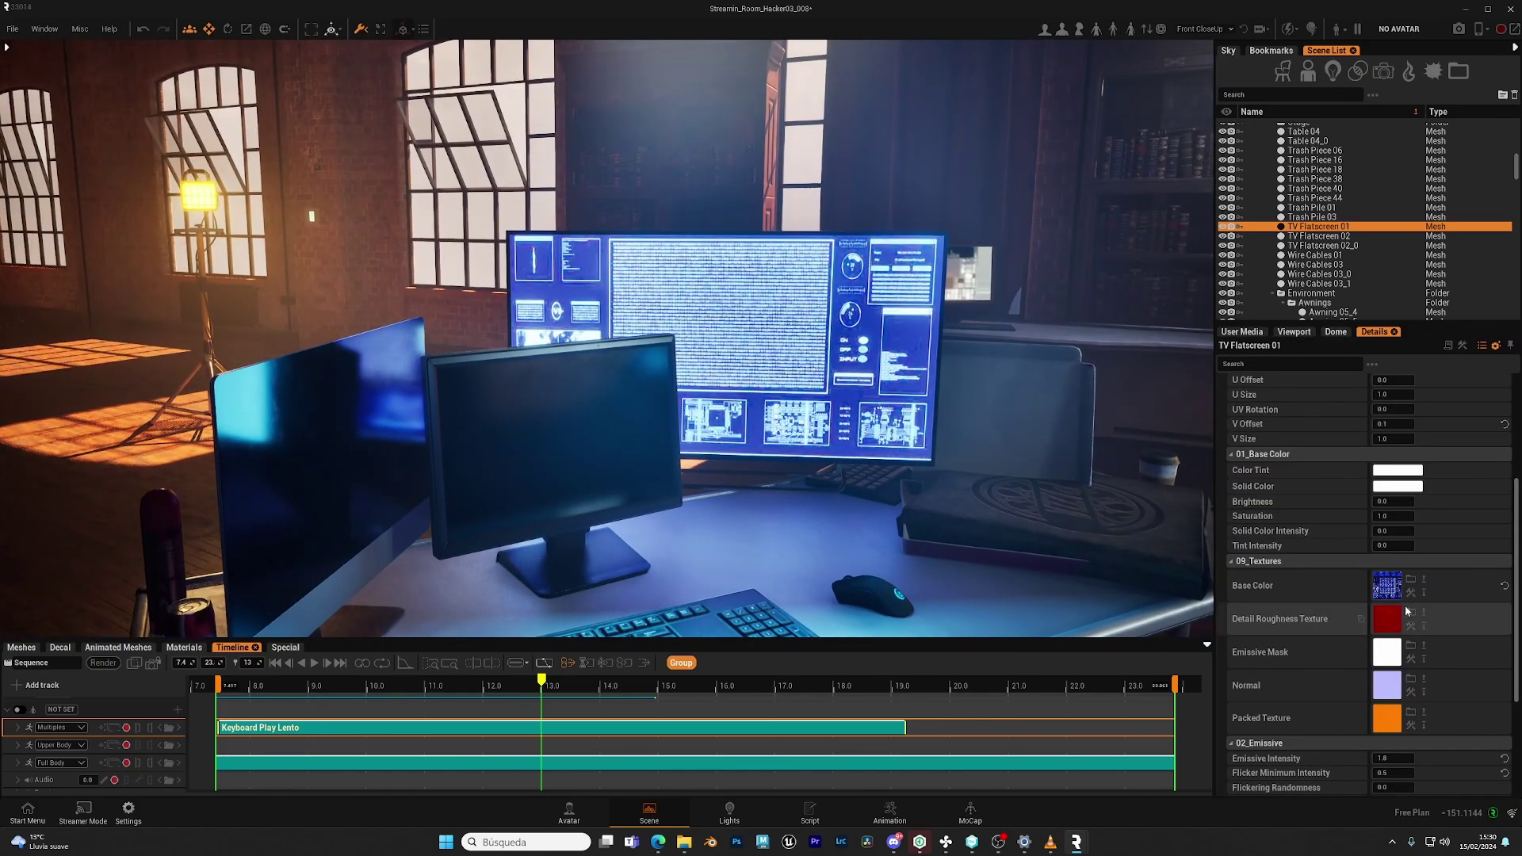
{"action": "scroll", "coordinate": [1385, 627], "scroll_direction": "up", "scroll_amount": 3}
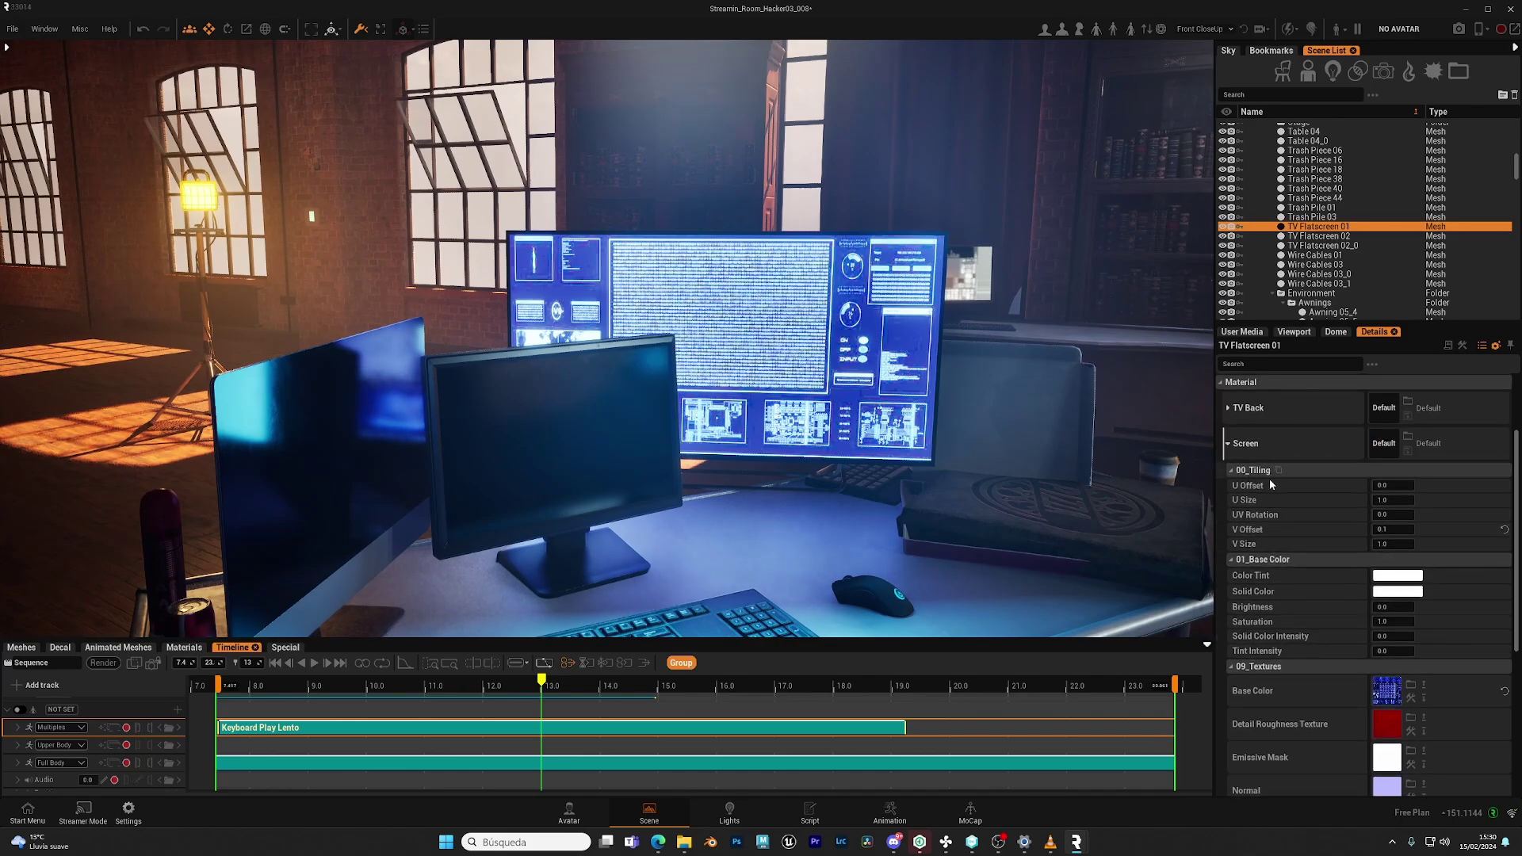
Step: Try UV rotation, U/V size and V offset, resetting each to 0 or 1.0
{"action": "mouse_move", "coordinate": [1404, 516]}
{"action": "left_mouse_down"}
{"action": "mouse_move", "coordinate": [1490, 516]}
{"action": "mouse_move", "coordinate": [1384, 515]}
{"action": "left_mouse_up"}
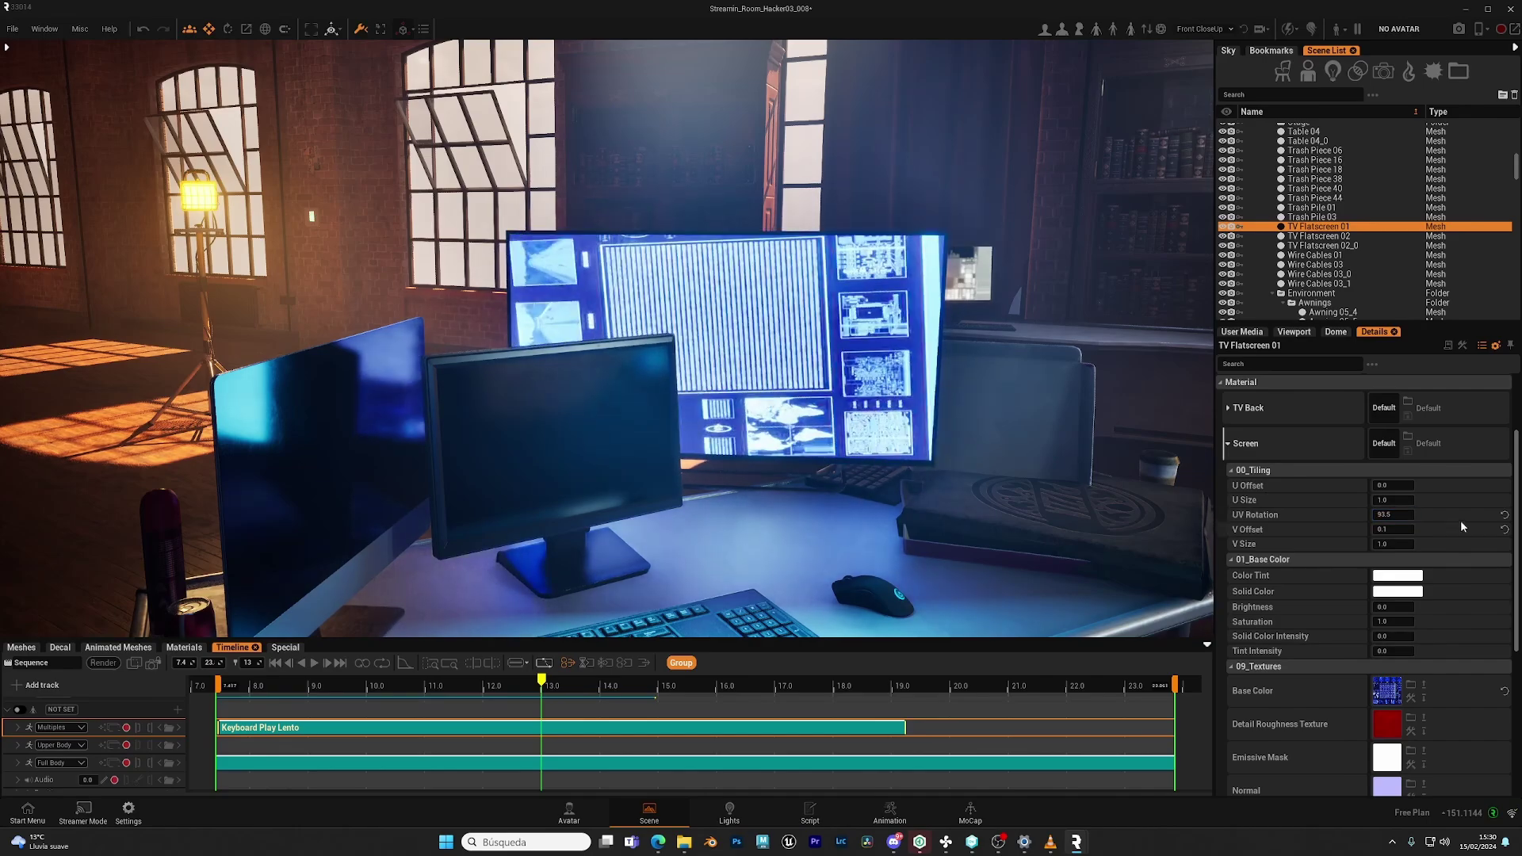
{"action": "left_click", "coordinate": [1505, 515]}
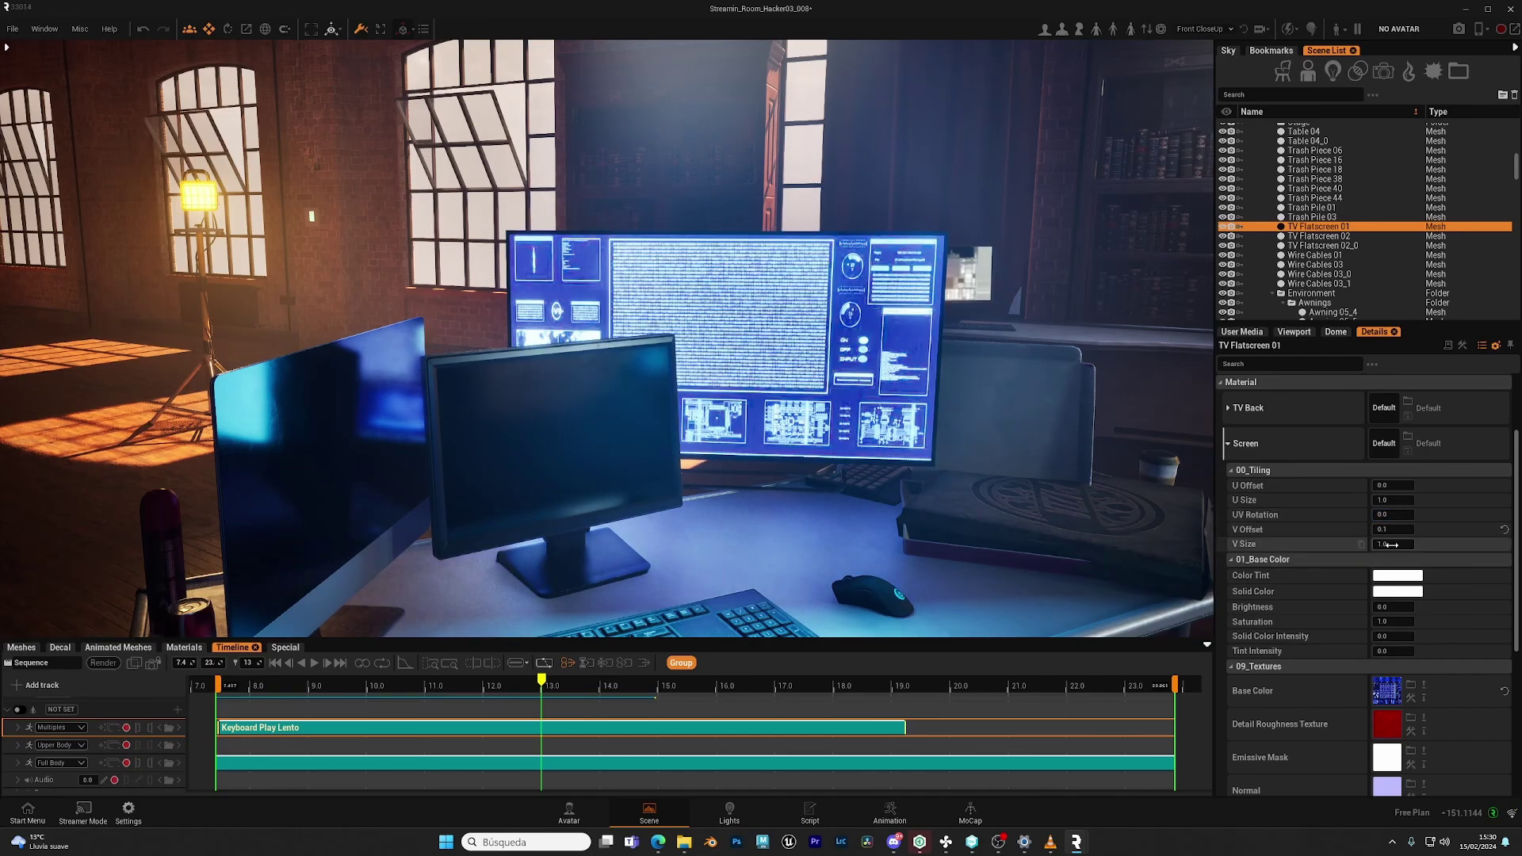
{"action": "left_click_drag", "start_coordinate": [1392, 546], "coordinate": [1474, 546]}
{"action": "left_click", "coordinate": [1505, 544]}
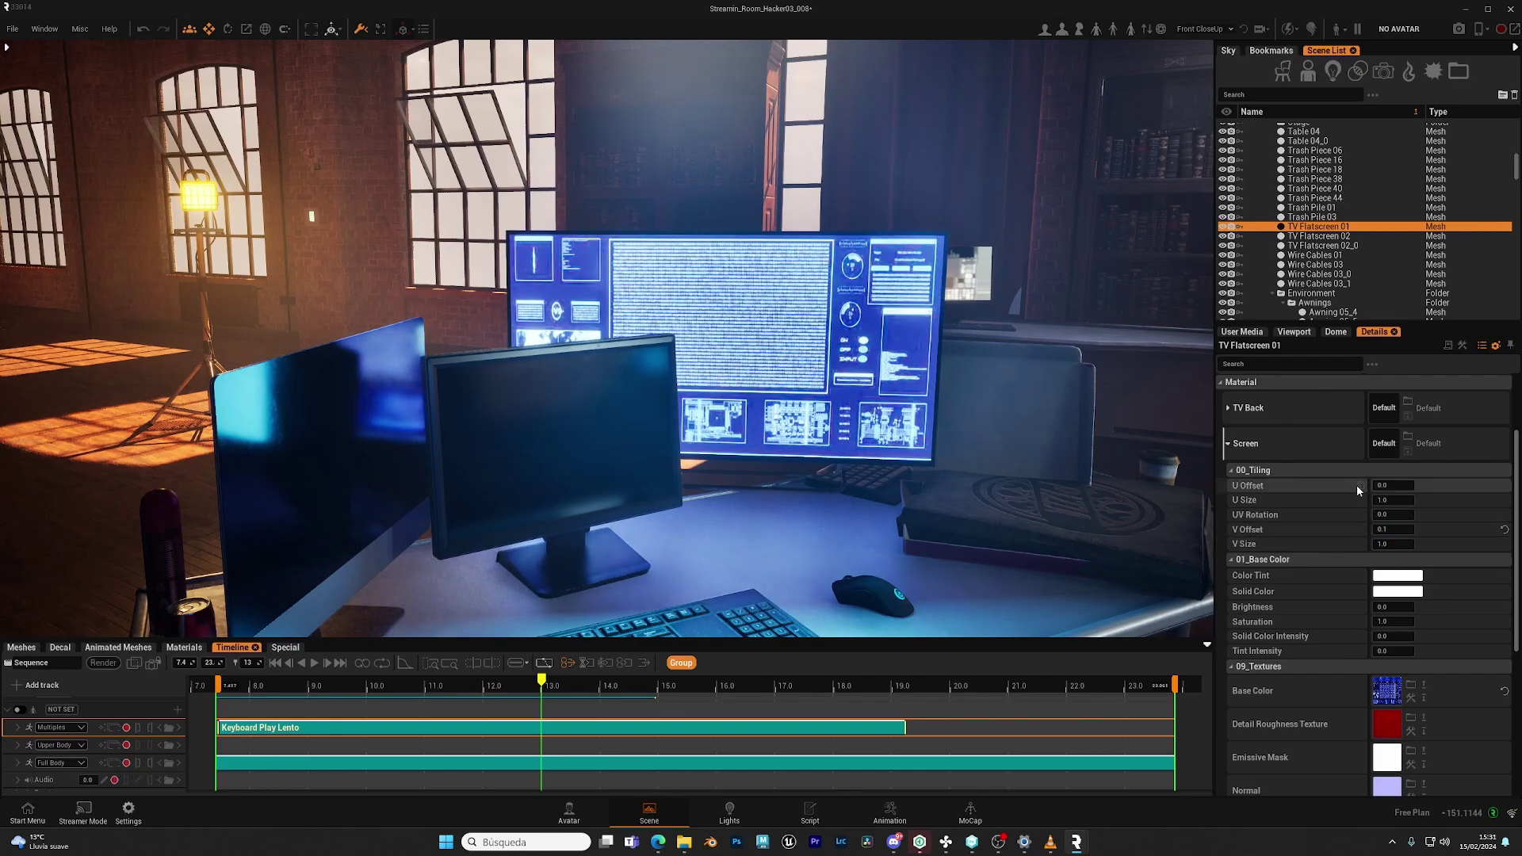
{"action": "left_click_drag", "start_coordinate": [1393, 500], "coordinate": [1435, 530]}
{"action": "left_click", "coordinate": [1503, 530]}
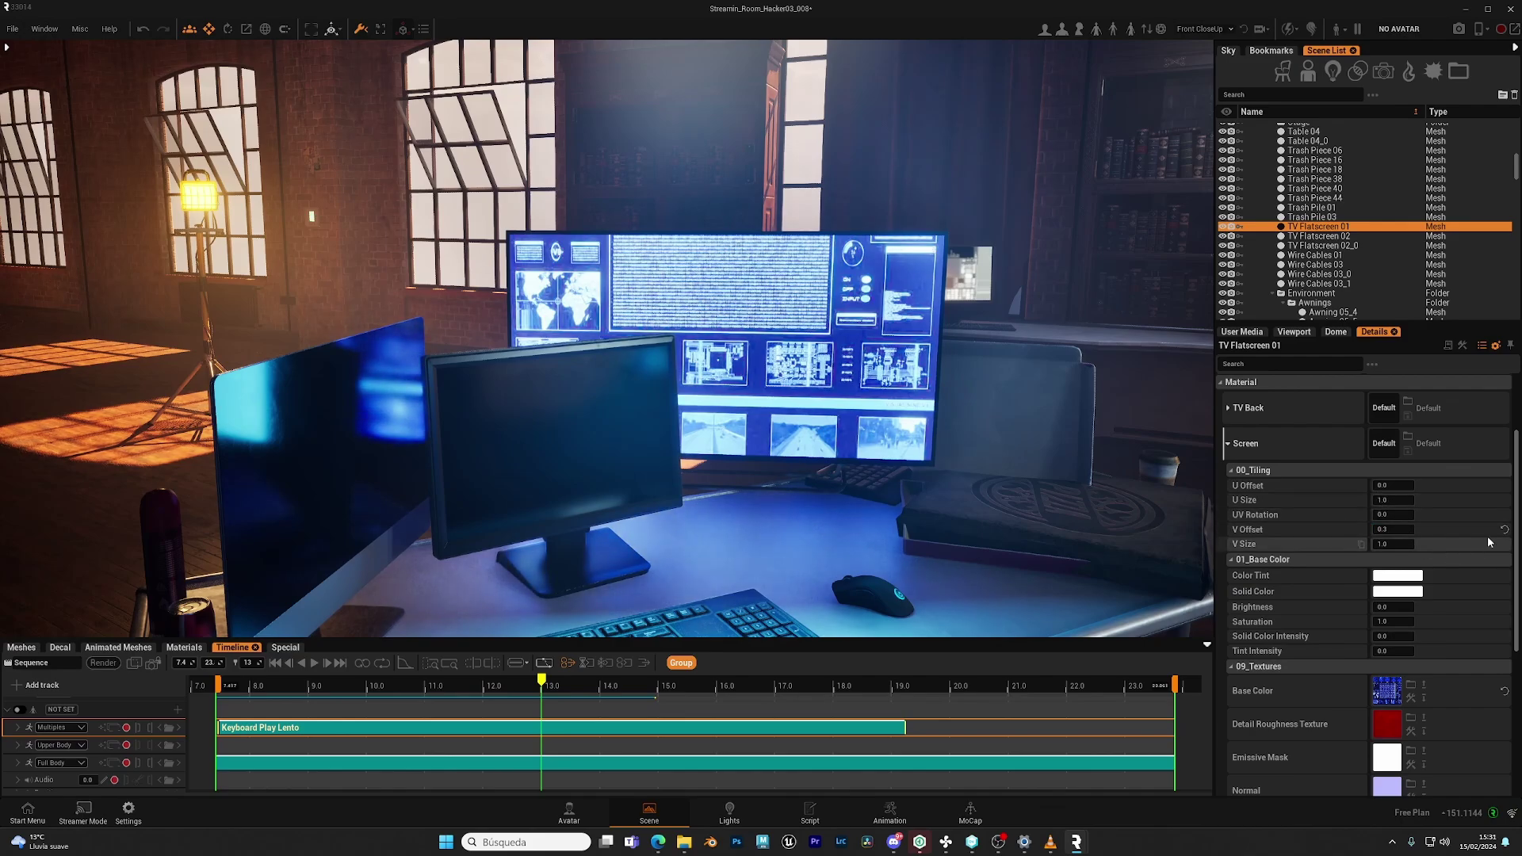
{"action": "left_click", "coordinate": [1504, 529]}
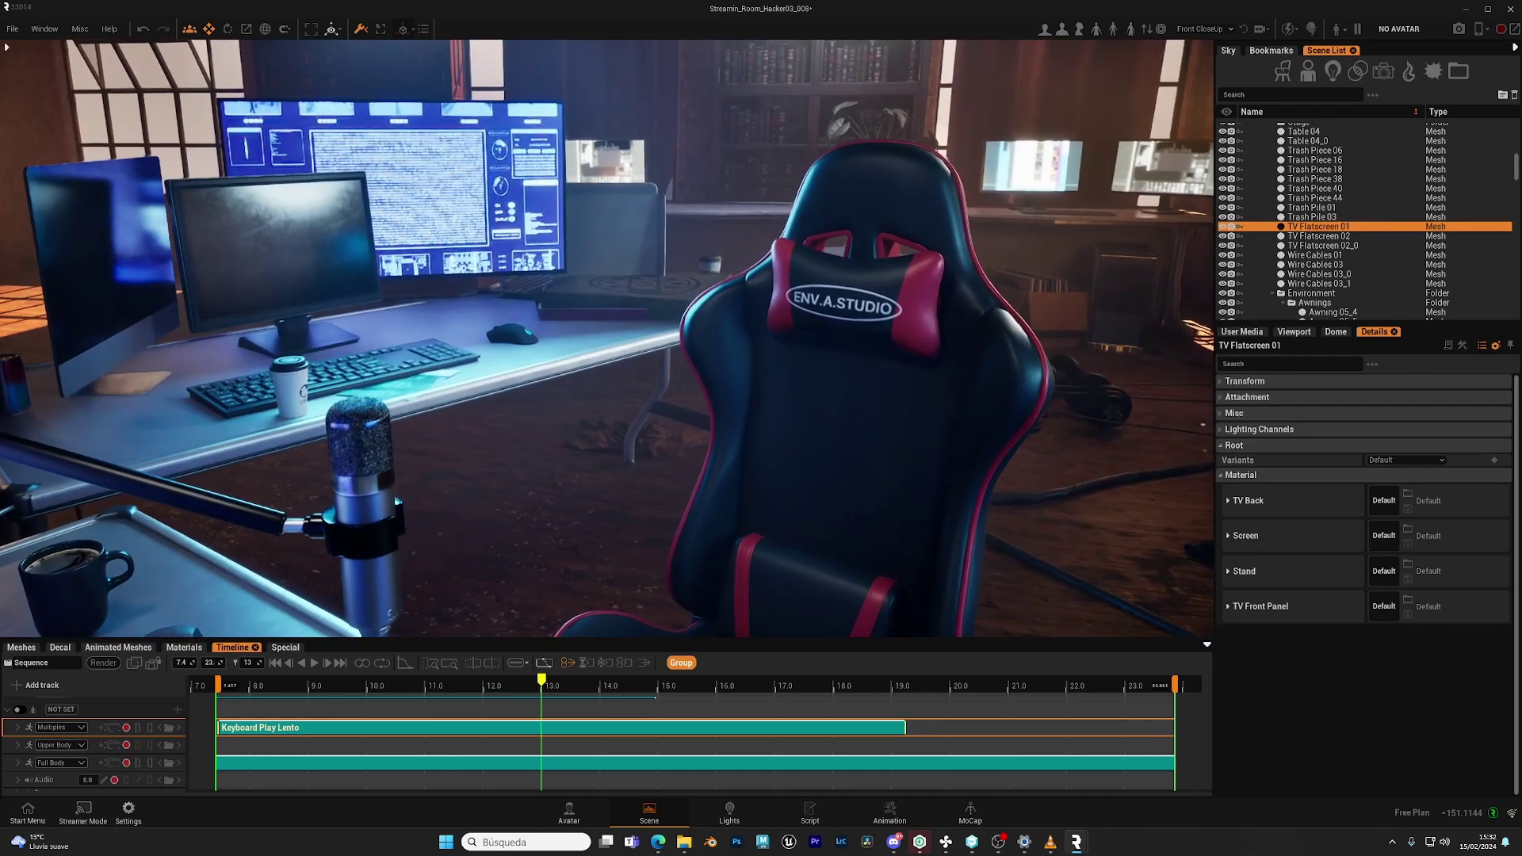
Step: Open the User Video player from Window > Content Windows and move it aside
{"action": "left_click", "coordinate": [45, 29]}
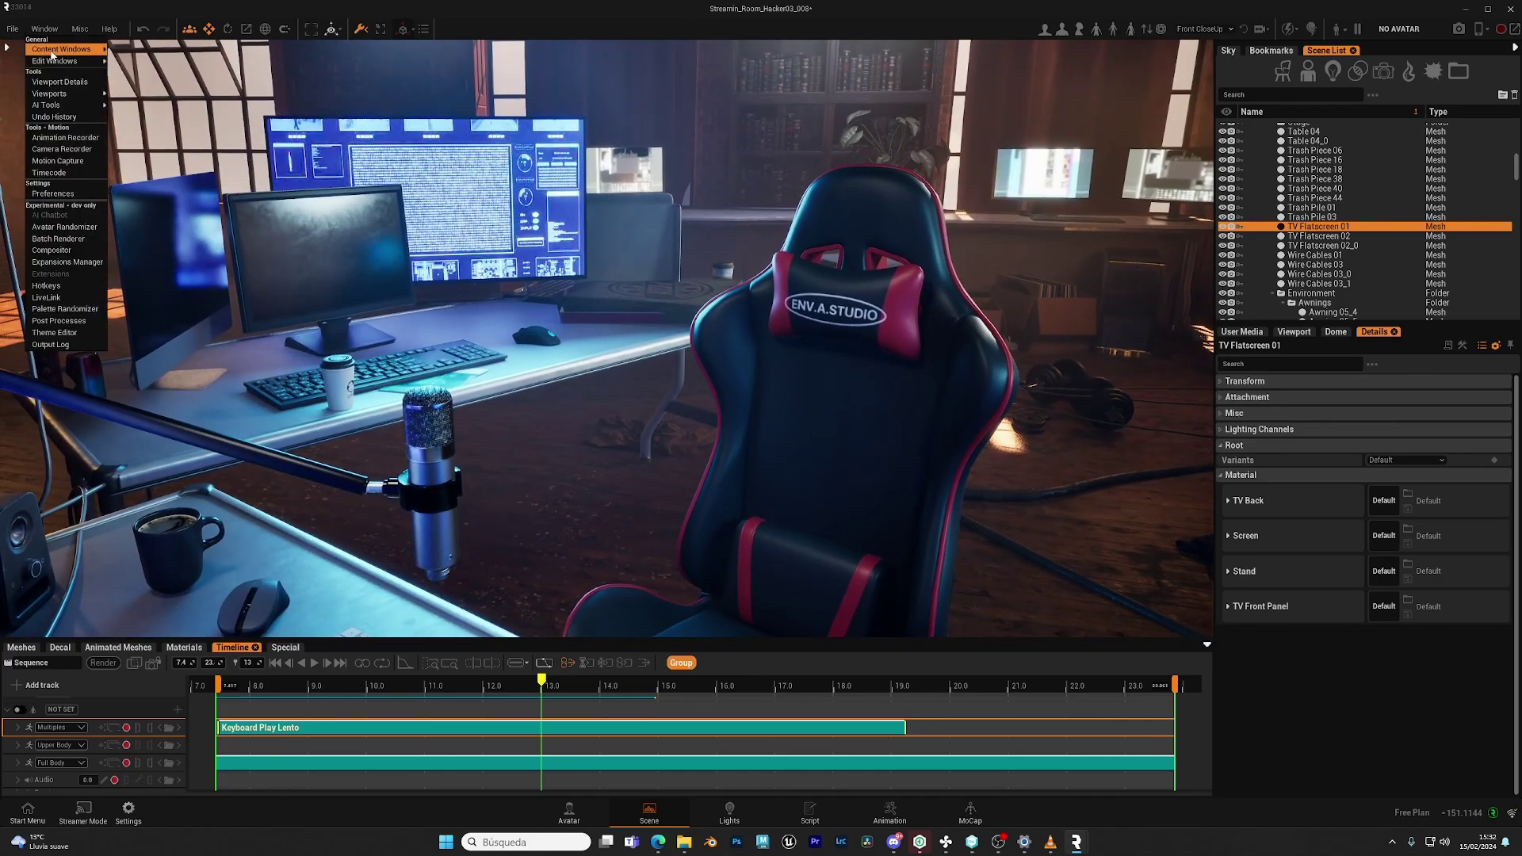
{"action": "mouse_move", "coordinate": [67, 51]}
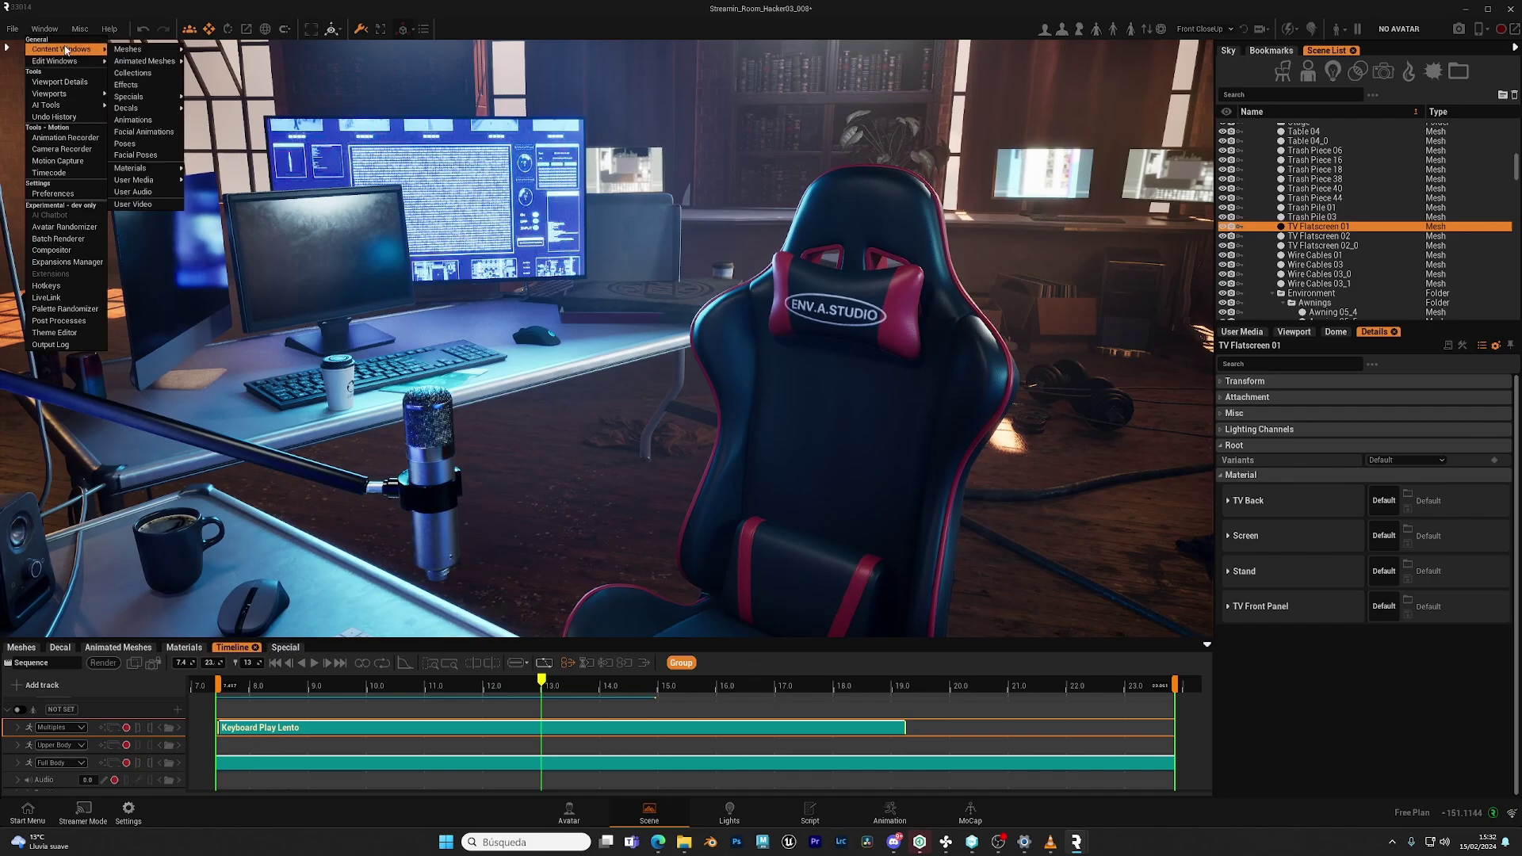
{"action": "left_click", "coordinate": [151, 205]}
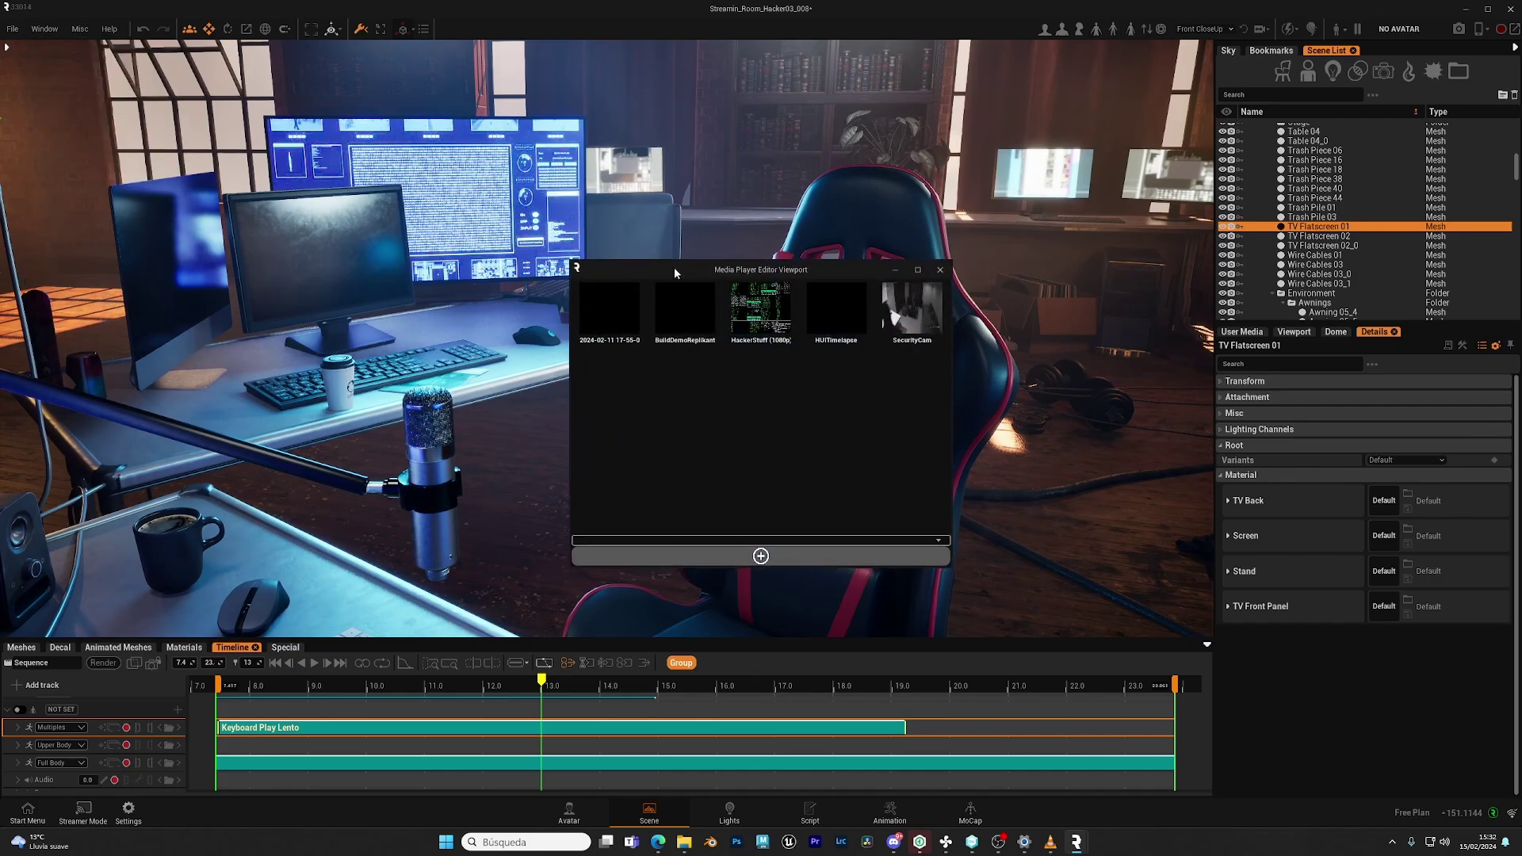
{"action": "left_click_drag", "start_coordinate": [674, 267], "coordinate": [729, 256]}
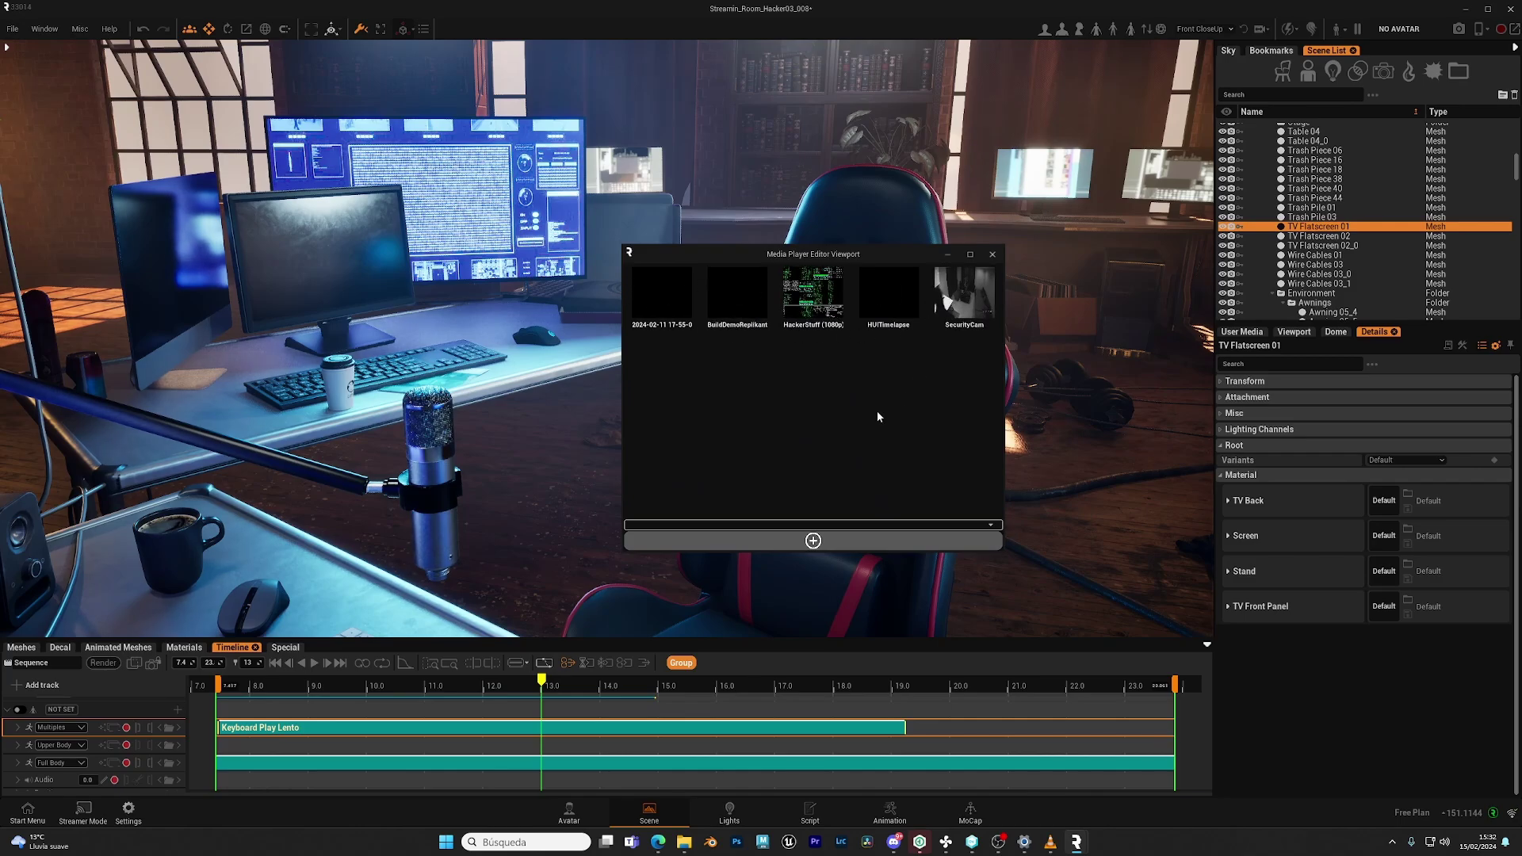
Step: Preview the HackerStuff video in the room, then pick HackerStuff (1080p).mp4 as the file
{"action": "left_click", "coordinate": [816, 297]}
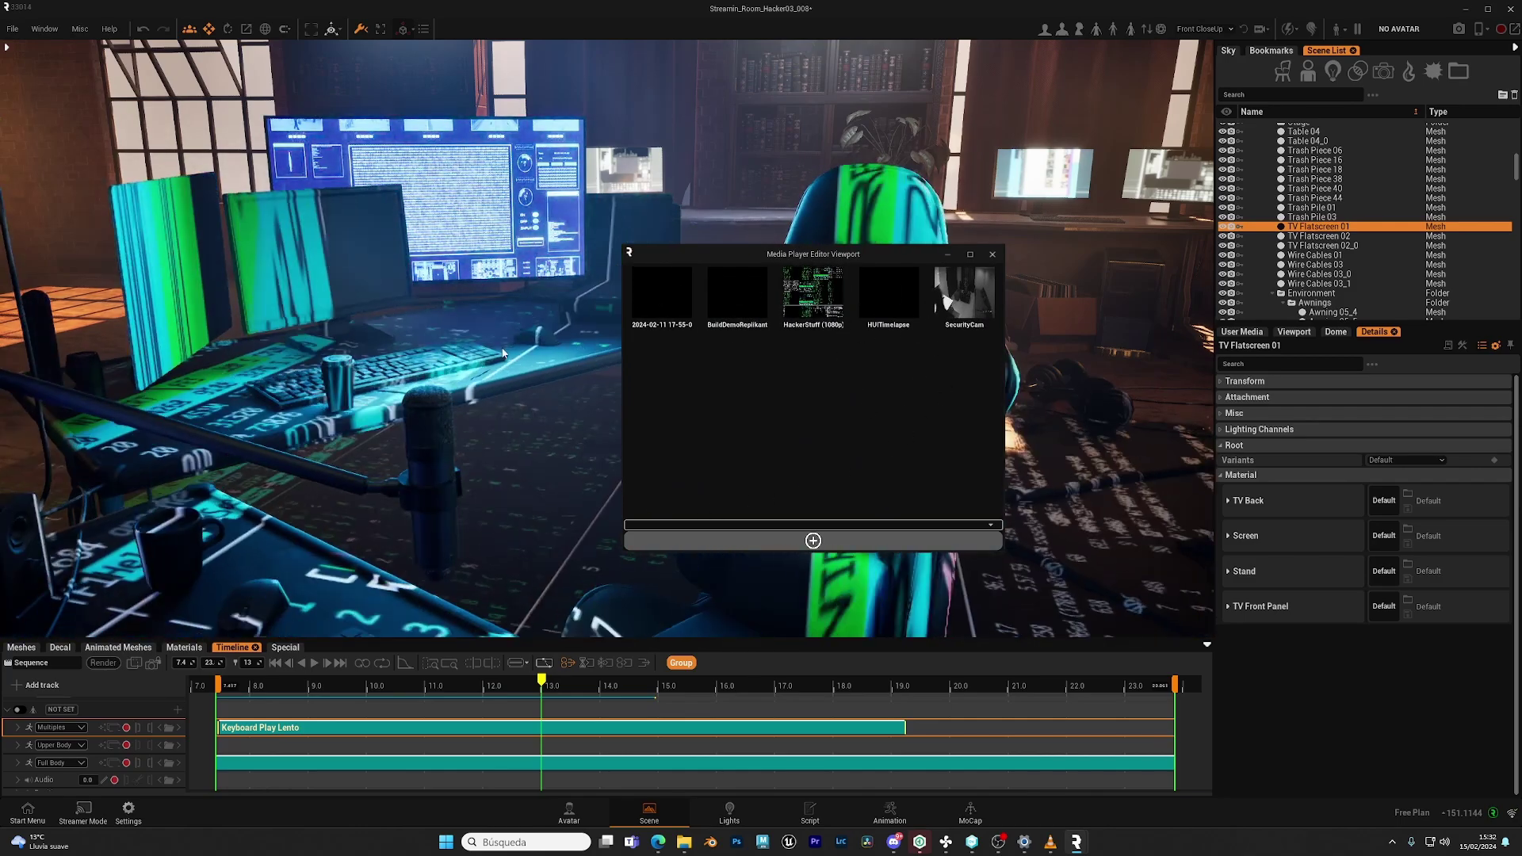
{"action": "left_click", "coordinate": [544, 388]}
{"action": "right_click_drag", "start_coordinate": [543, 388], "coordinate": [683, 394]}
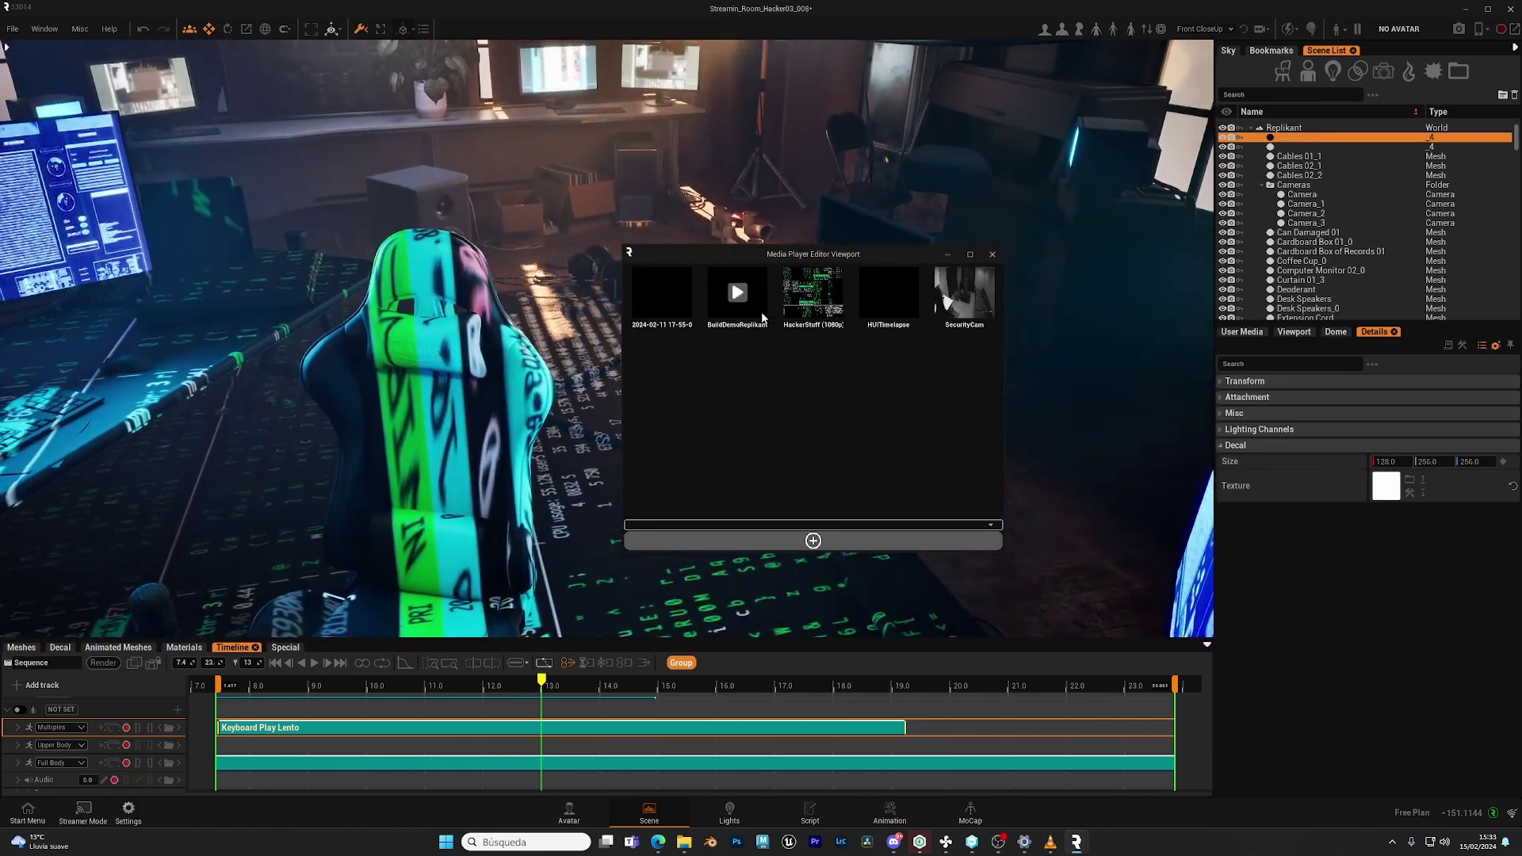
{"action": "left_click", "coordinate": [814, 296]}
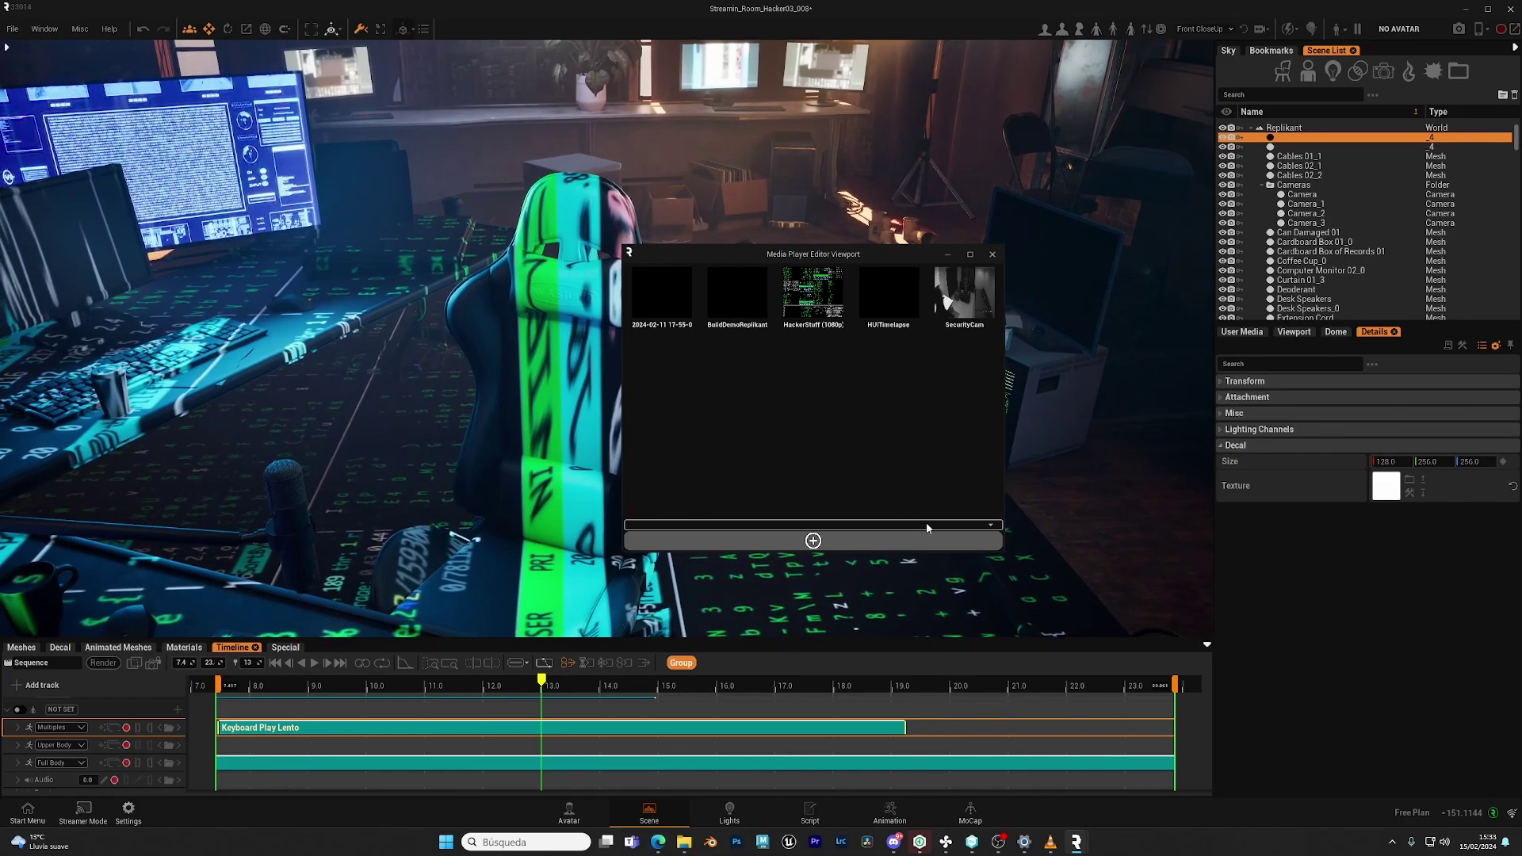
{"action": "left_click", "coordinate": [927, 525]}
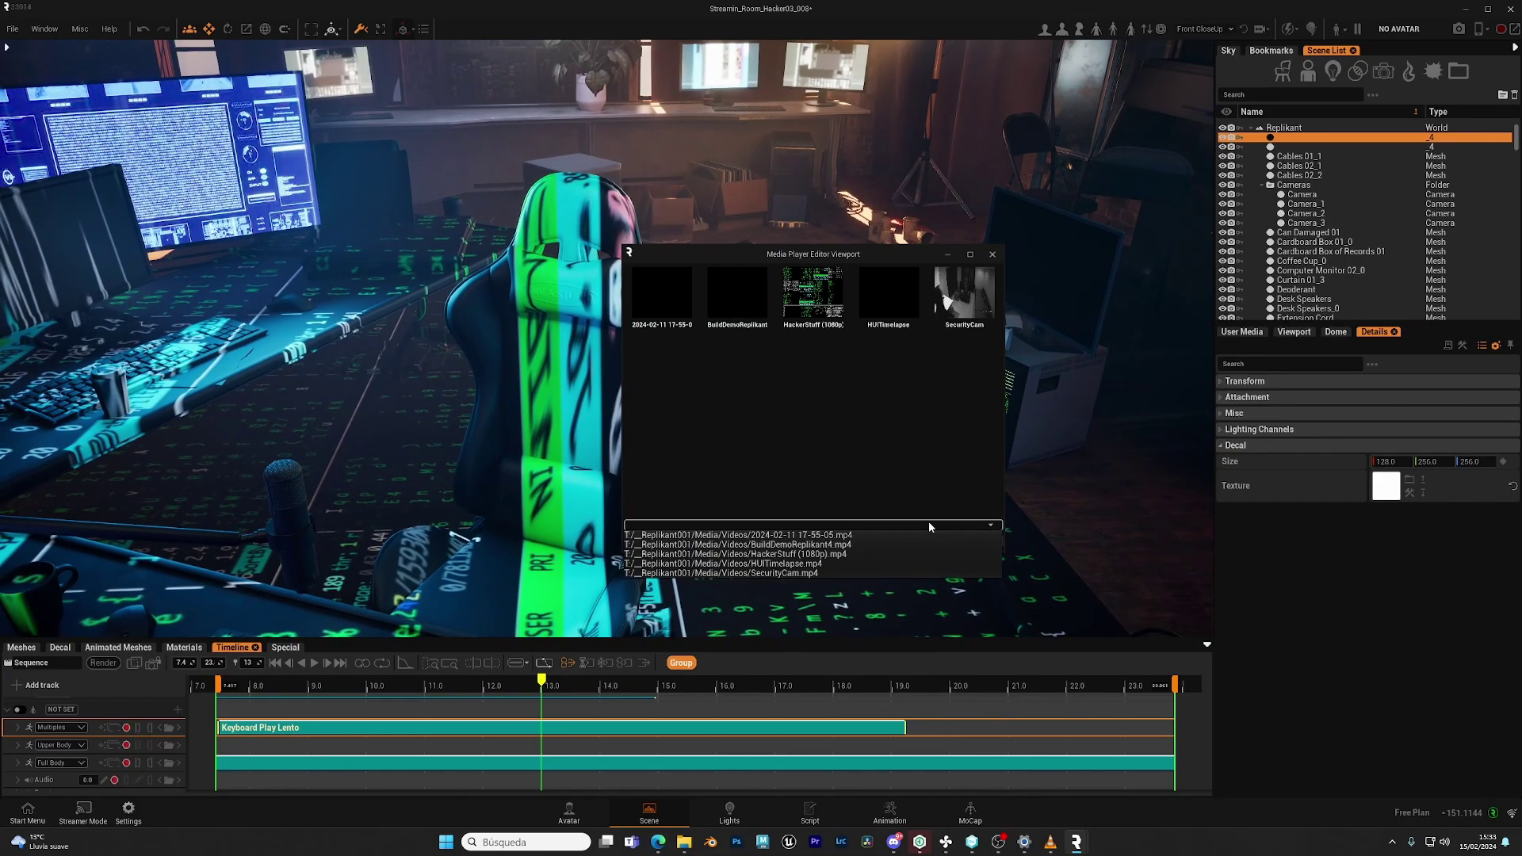
{"action": "left_click", "coordinate": [801, 554]}
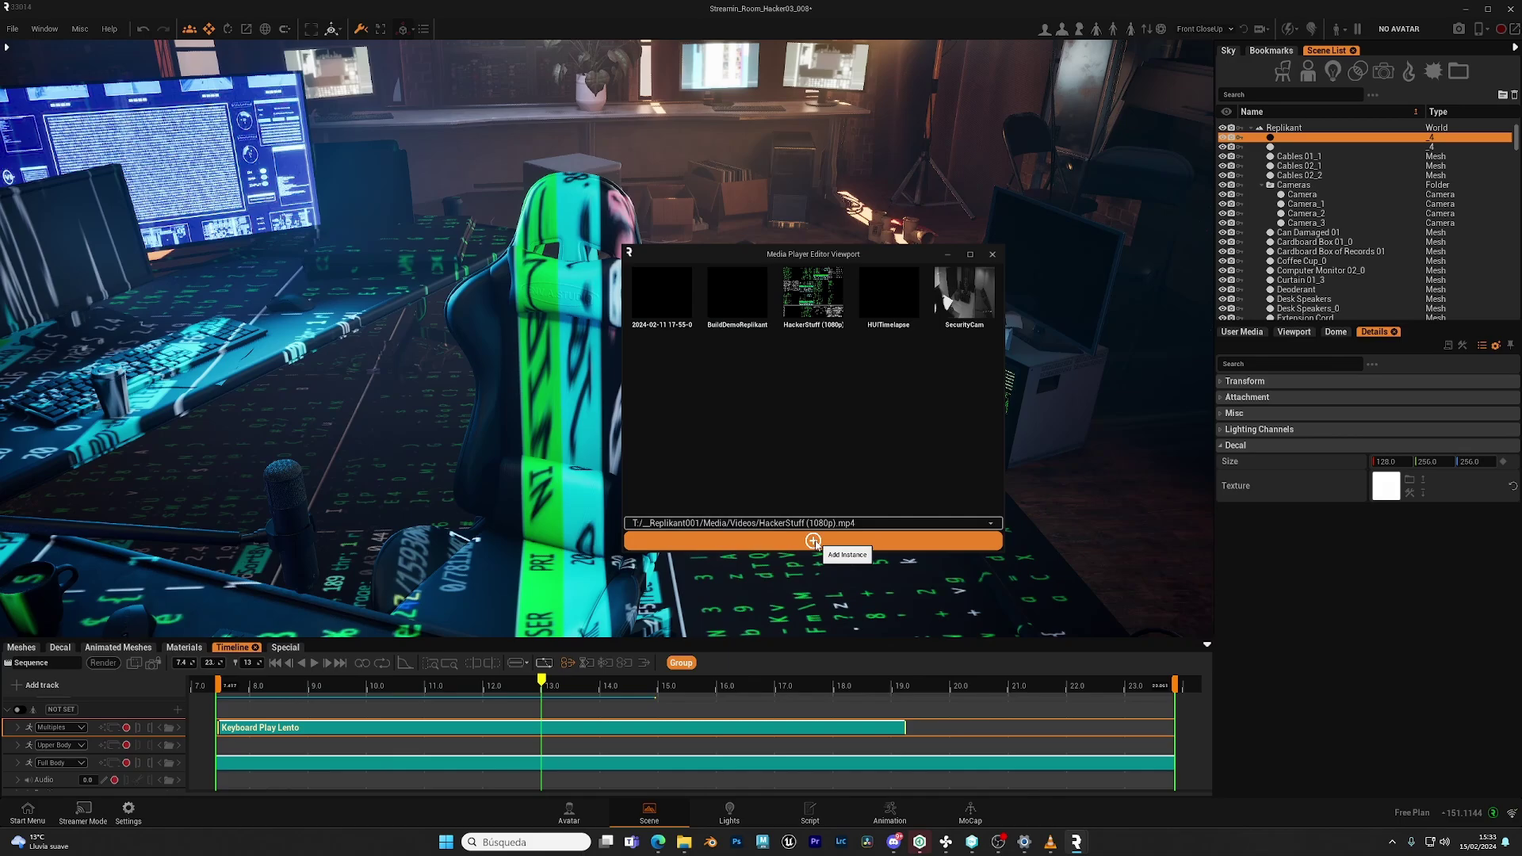
Step: Add a HackerStuff (1080p) instance and drag it into the scene as additional video decals
{"action": "left_click", "coordinate": [814, 542]}
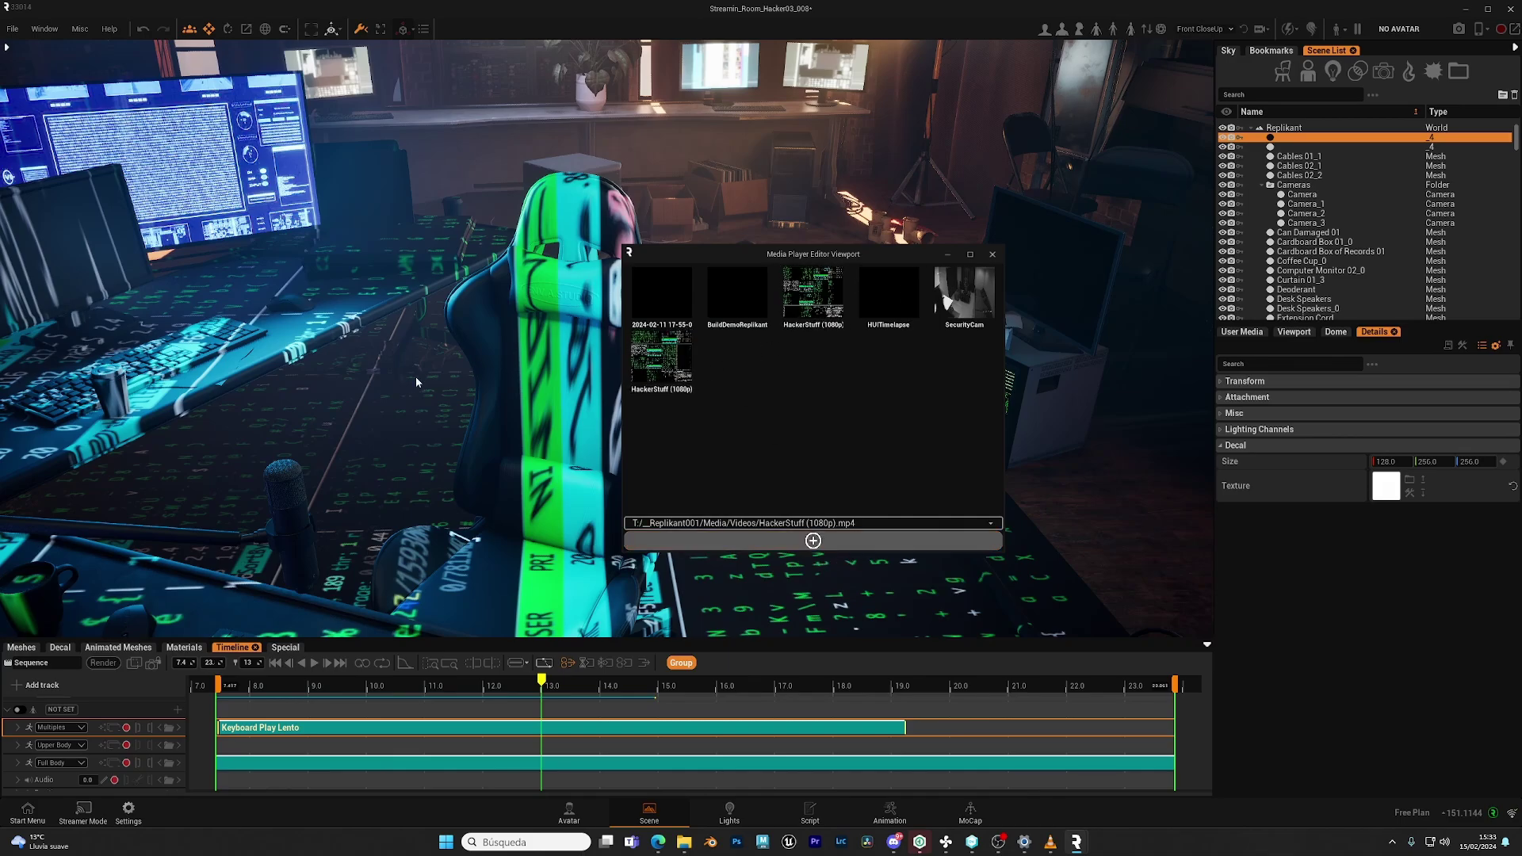
{"action": "right_click_drag", "start_coordinate": [416, 383], "coordinate": [412, 352]}
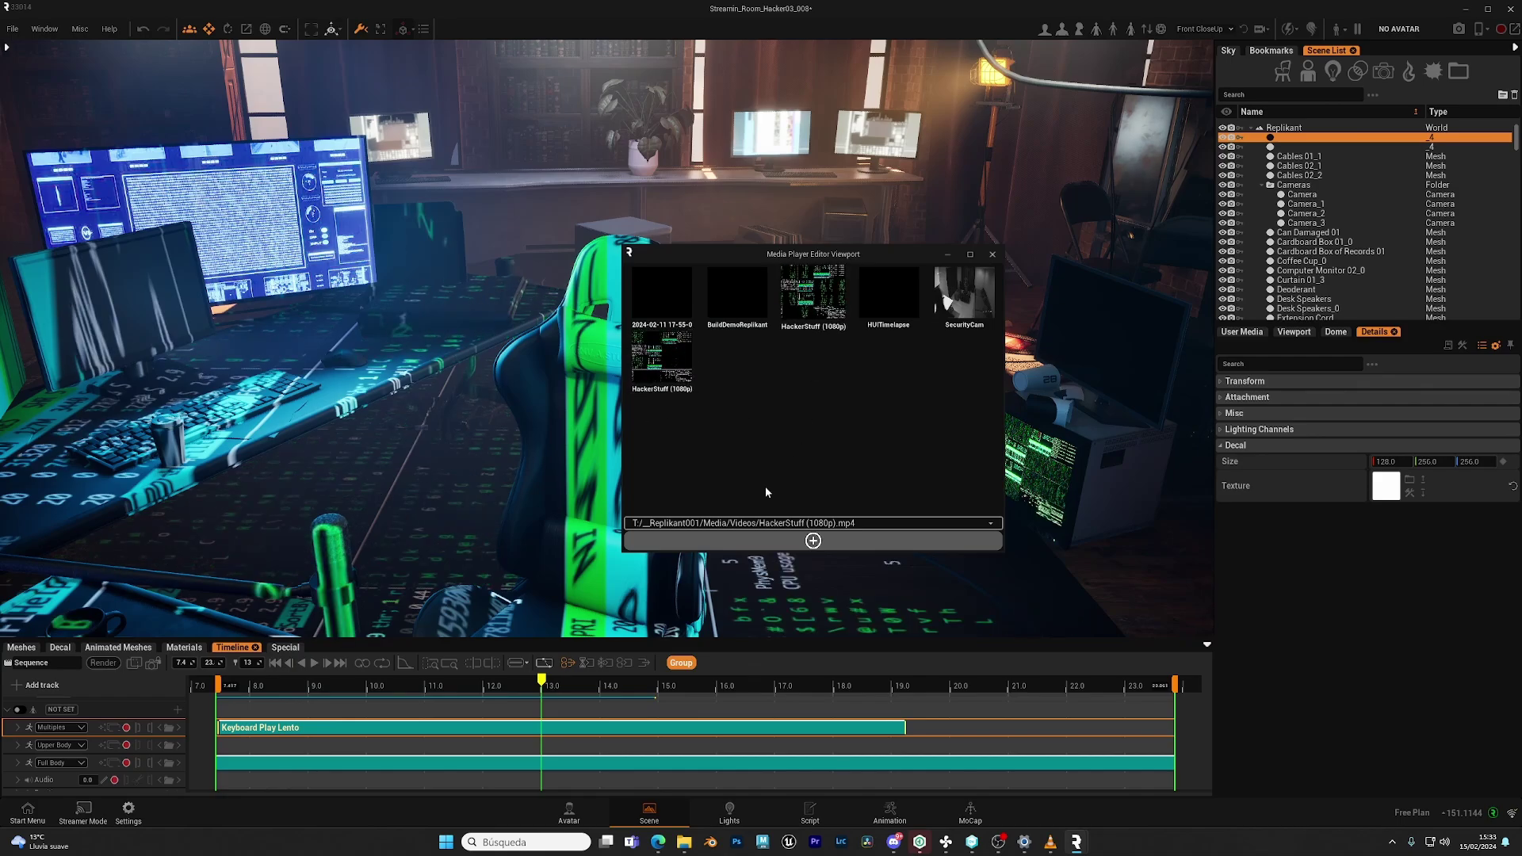
{"action": "mouse_move", "coordinate": [814, 299]}
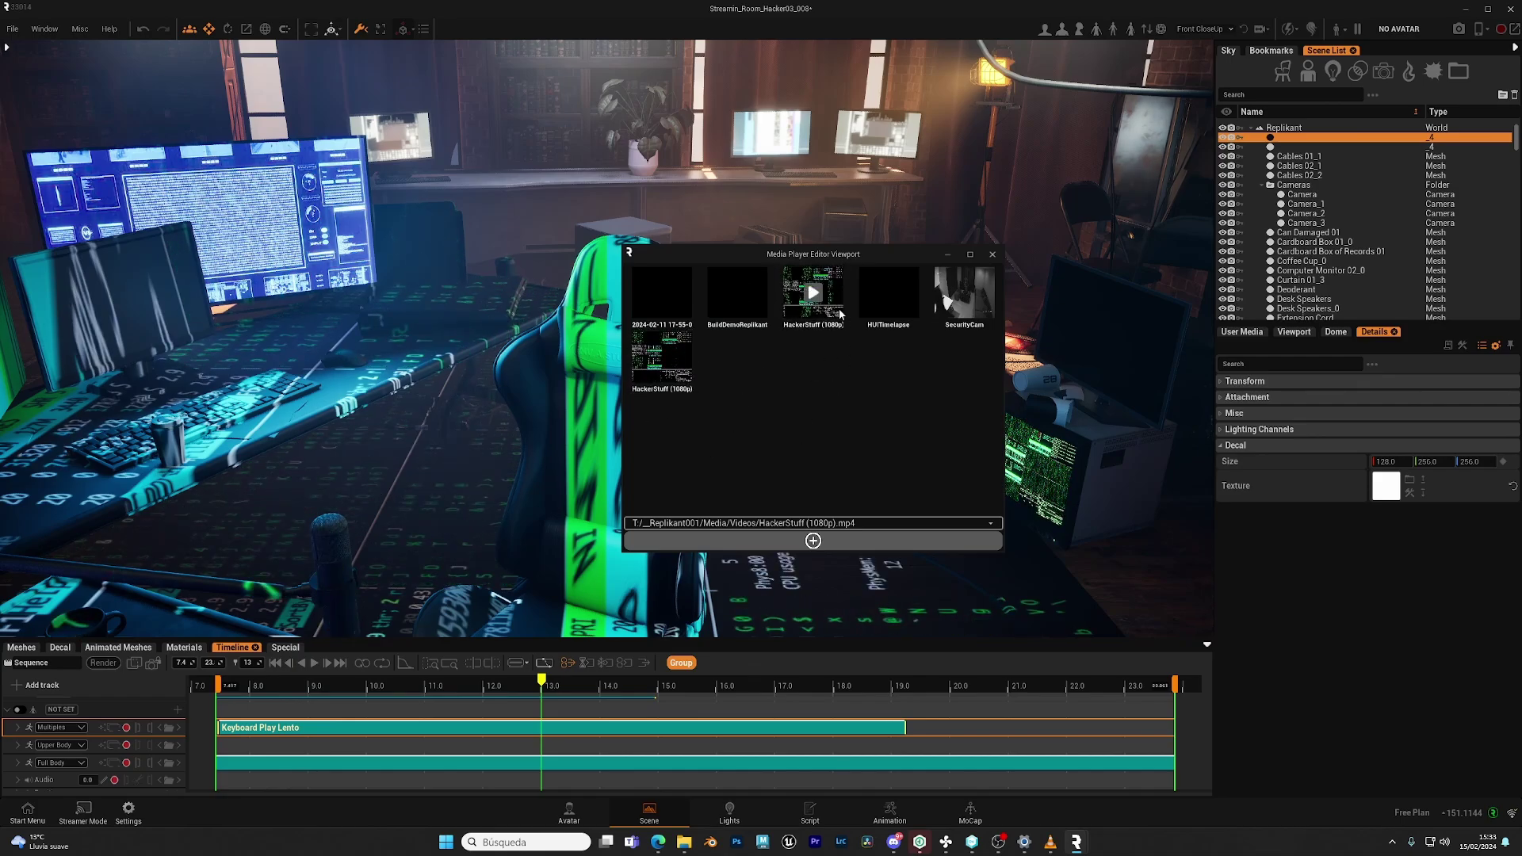
{"action": "left_click_drag", "start_coordinate": [824, 272], "coordinate": [863, 262]}
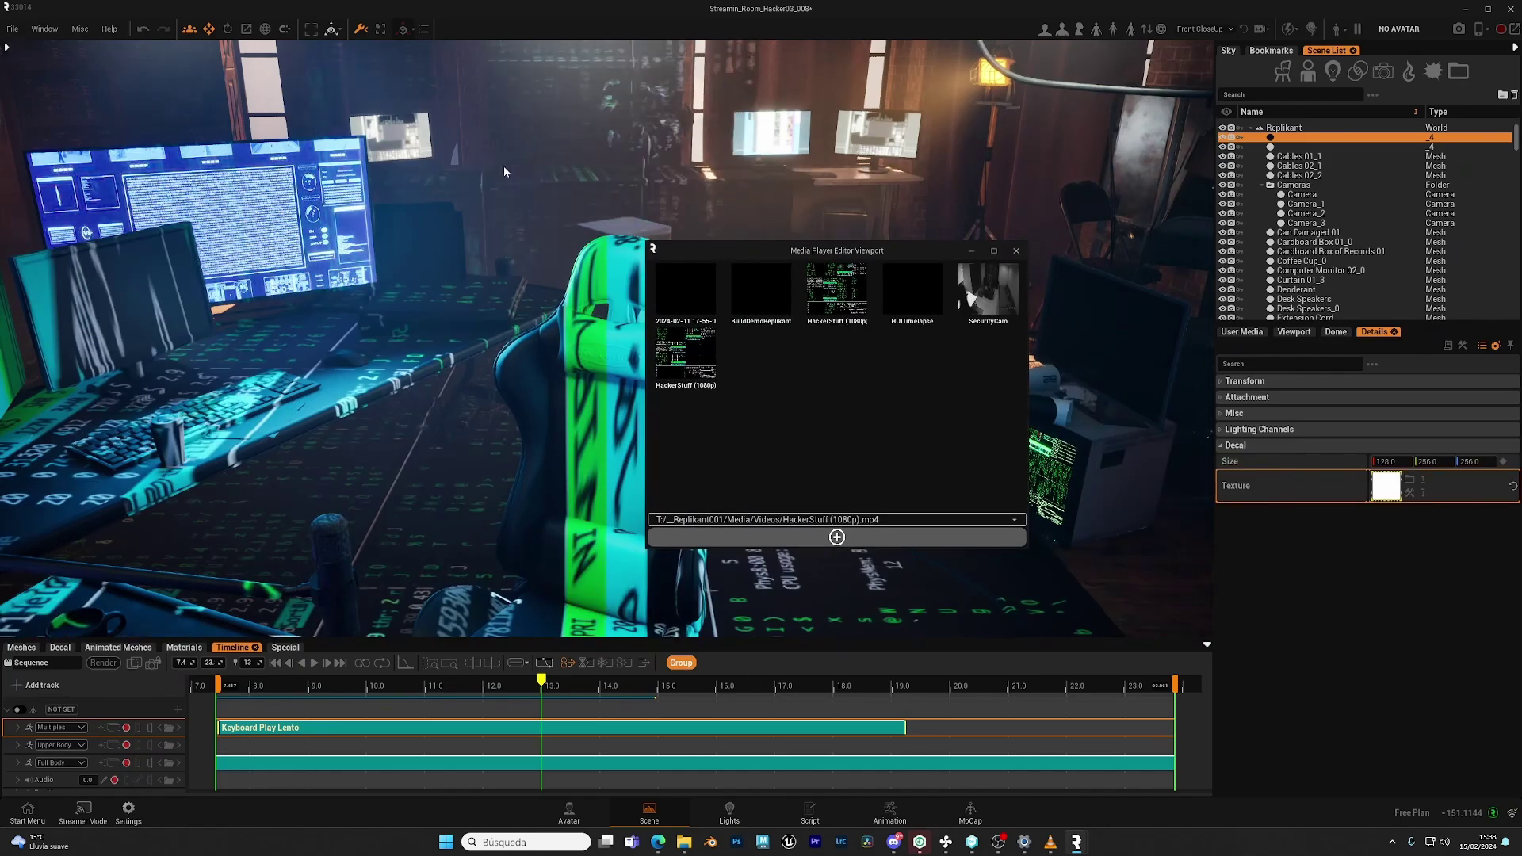
{"action": "left_click", "coordinate": [822, 315]}
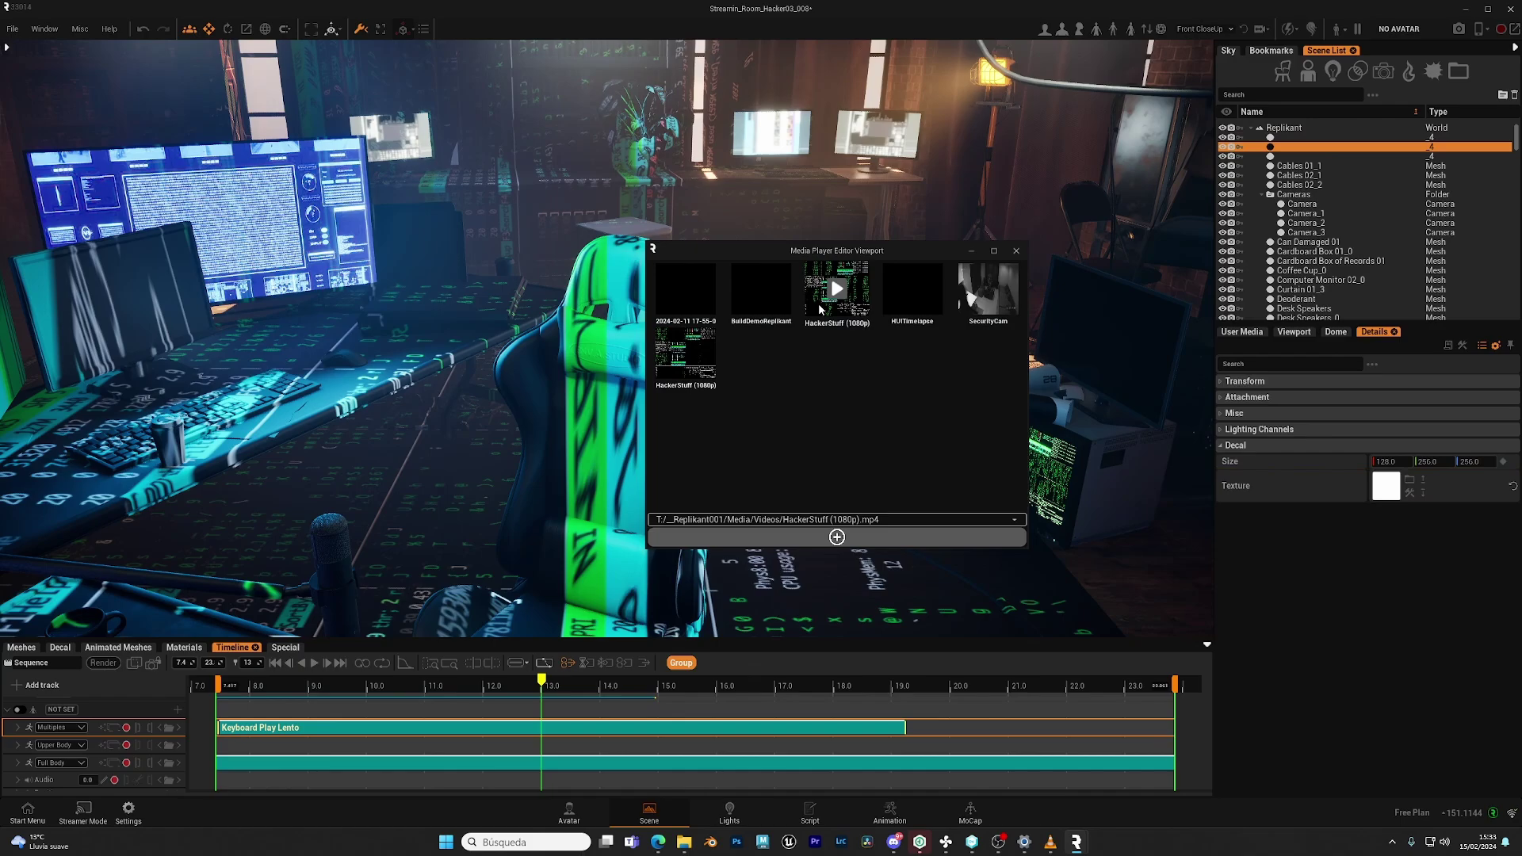
{"action": "mouse_move", "coordinate": [700, 379]}
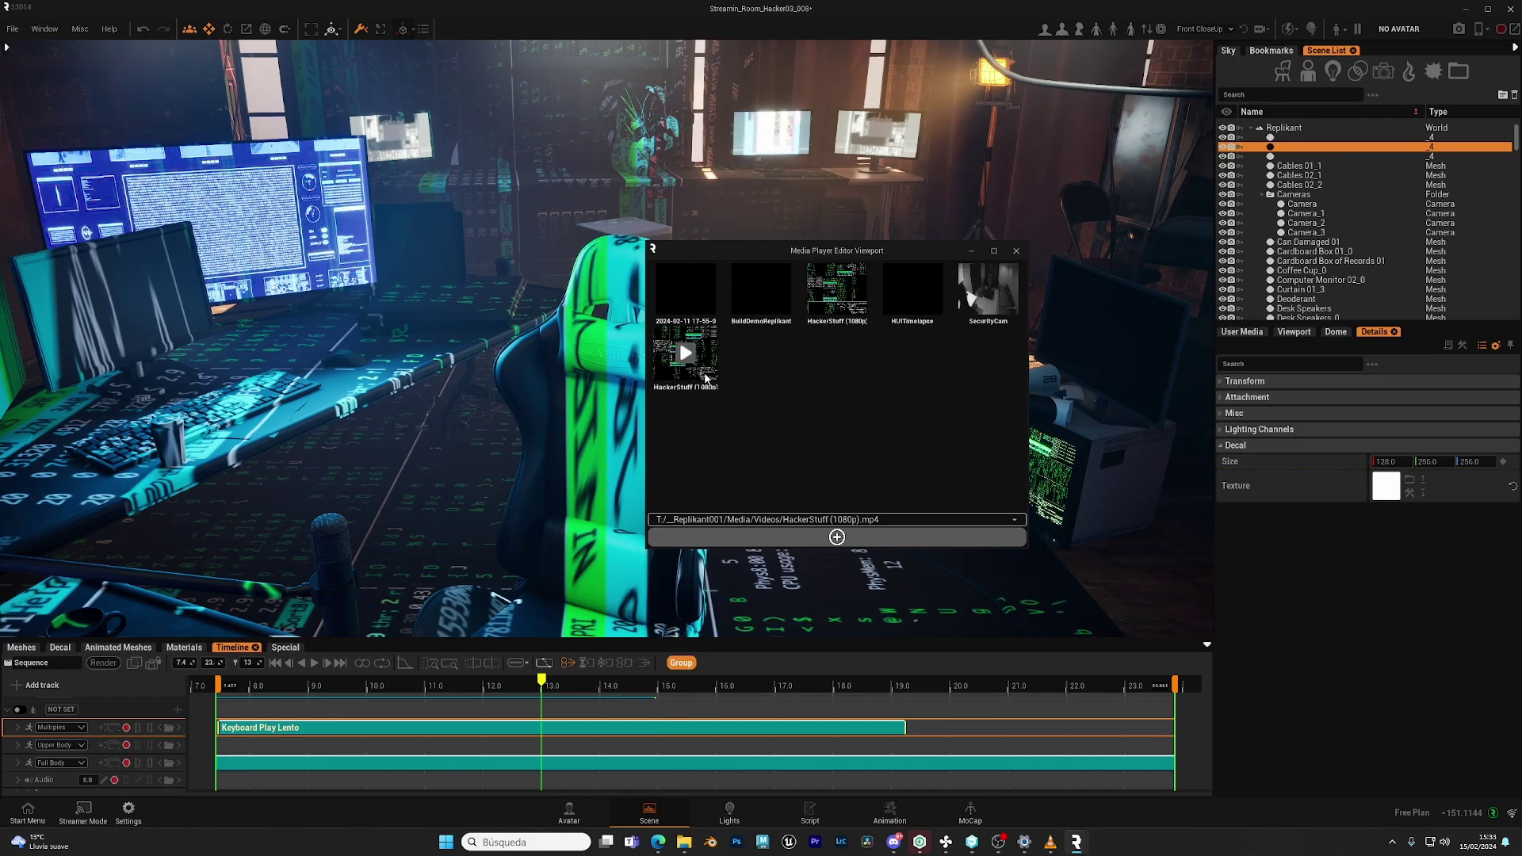
{"action": "left_click_drag", "start_coordinate": [702, 379], "coordinate": [319, 236]}
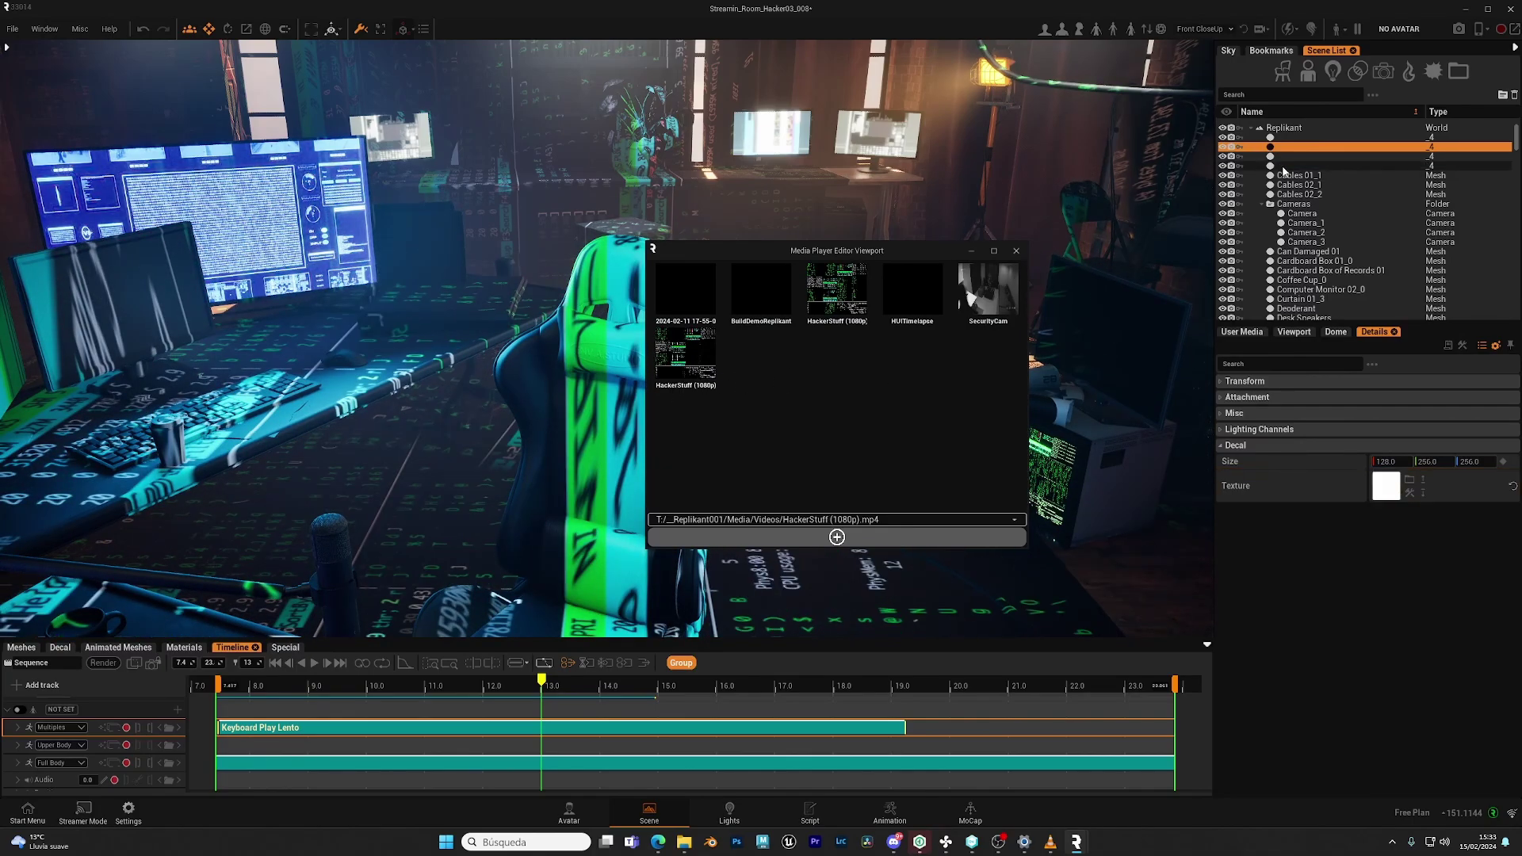
Step: Delete the new and leftover video decals from the scene
{"action": "left_click", "coordinate": [1299, 164], "text": "ctrl"}
{"action": "key", "text": "Delete"}
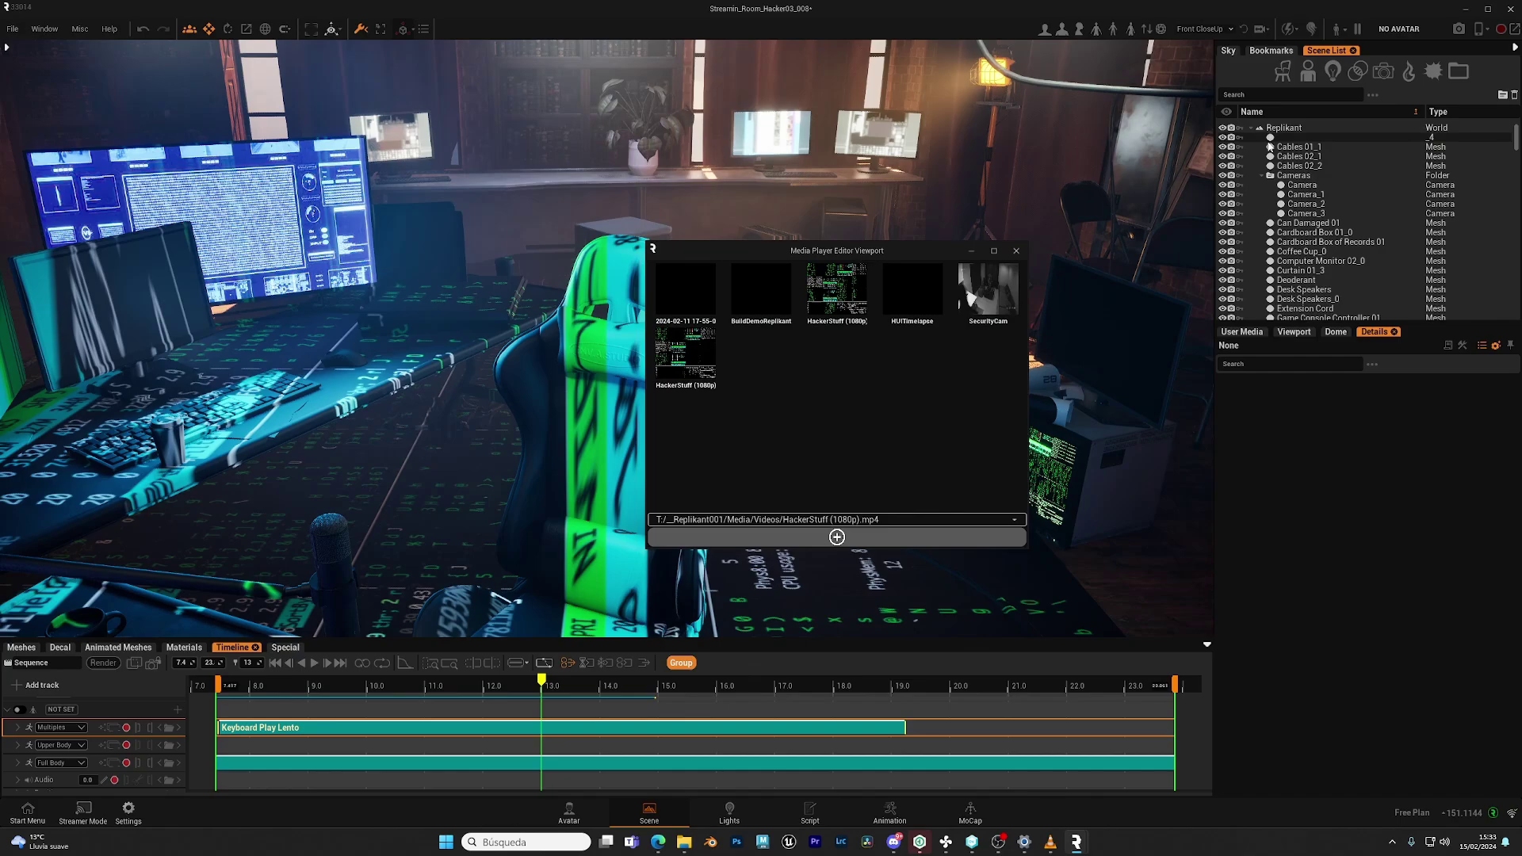
{"action": "left_click", "coordinate": [1280, 138]}
{"action": "key", "text": "Delete"}
Step: Select TV Flatscreen 01 and drop the HackerStuff video onto its Screen Base Color slot
{"action": "right_click_drag", "start_coordinate": [427, 389], "coordinate": [360, 345]}
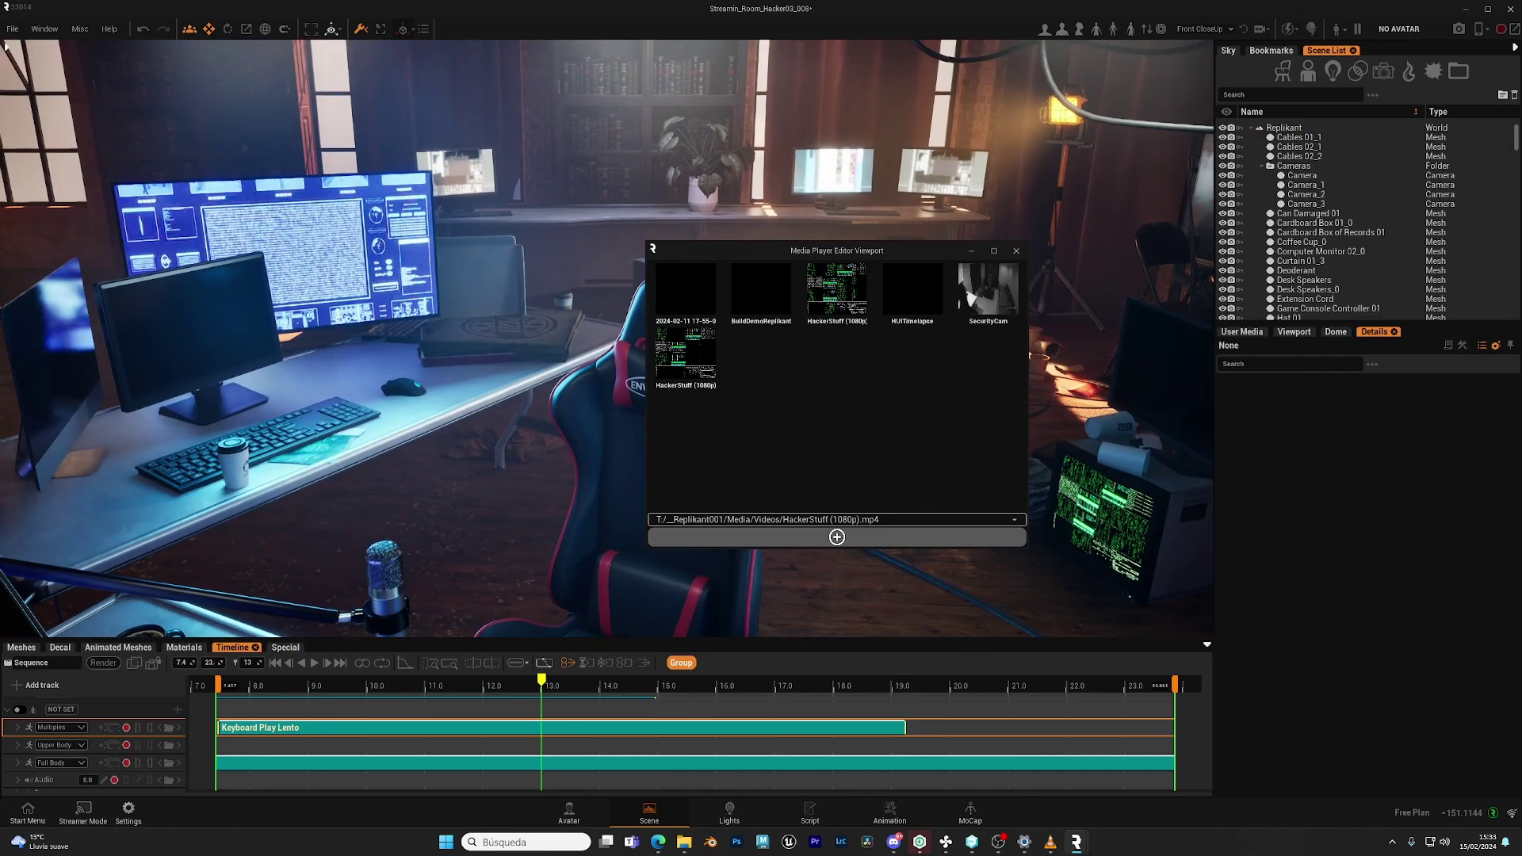
{"action": "left_click", "coordinate": [304, 214]}
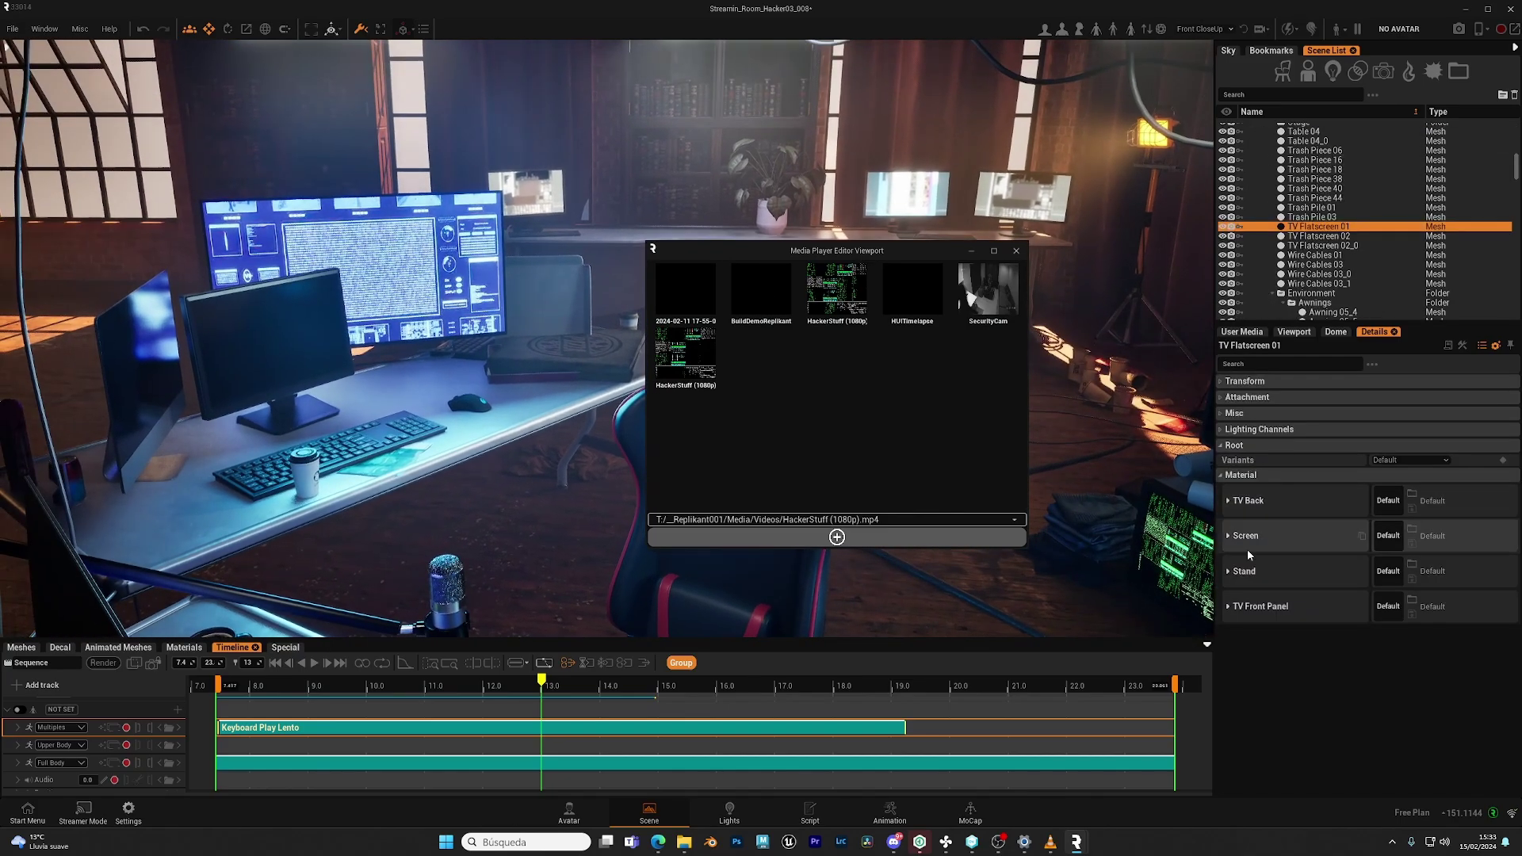
{"action": "left_click", "coordinate": [1244, 544]}
{"action": "scroll", "coordinate": [1310, 621], "scroll_direction": "down", "scroll_amount": 3}
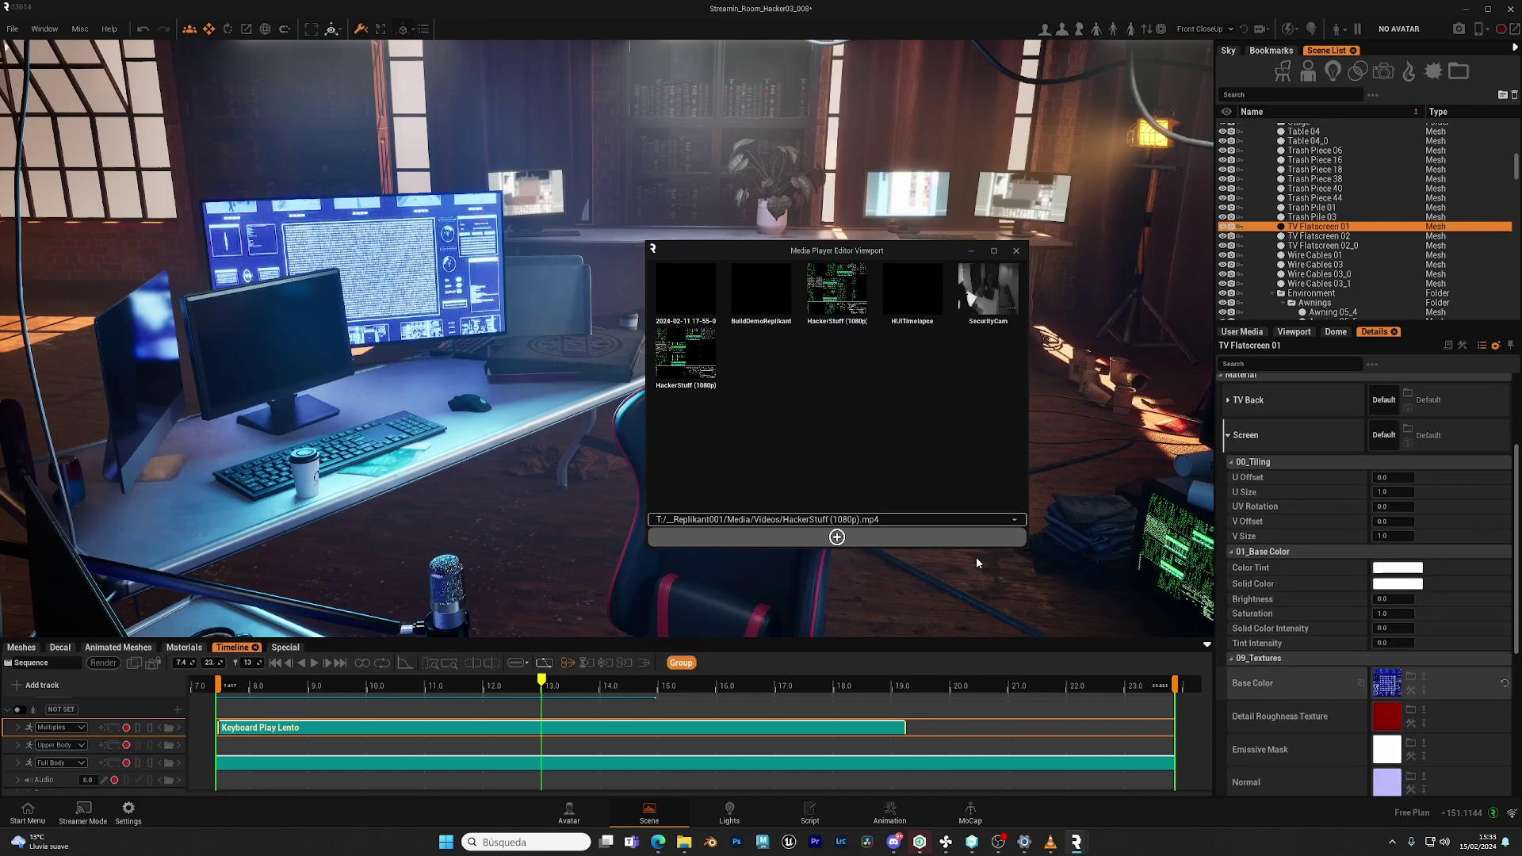
{"action": "left_click_drag", "start_coordinate": [691, 361], "coordinate": [1387, 682]}
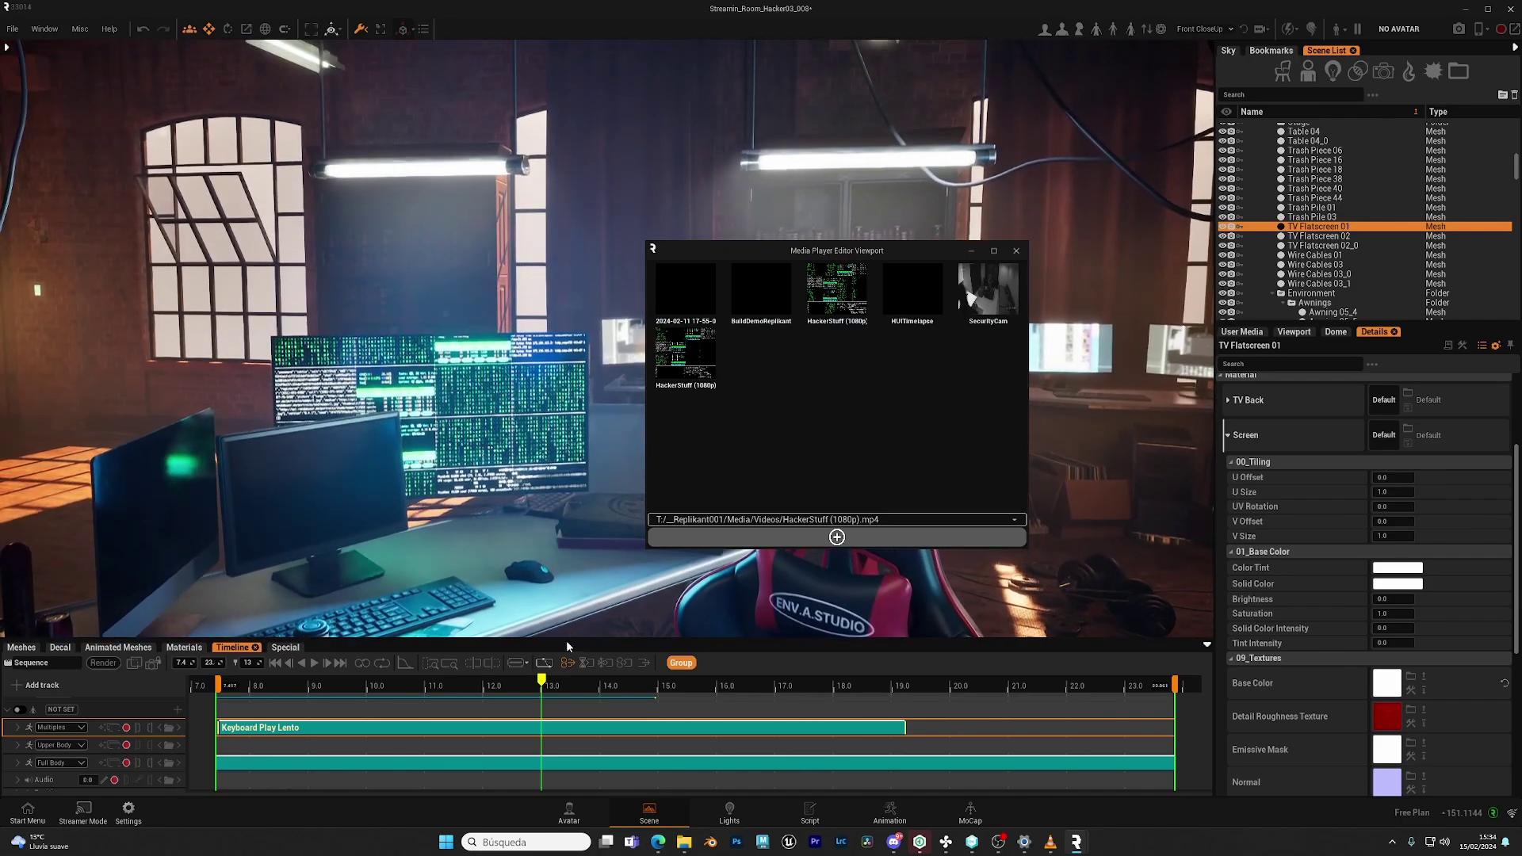
Step: Enlarge the timeline and delete the old HackerStuff (1080p) clip
{"action": "left_click_drag", "start_coordinate": [572, 639], "coordinate": [547, 495]}
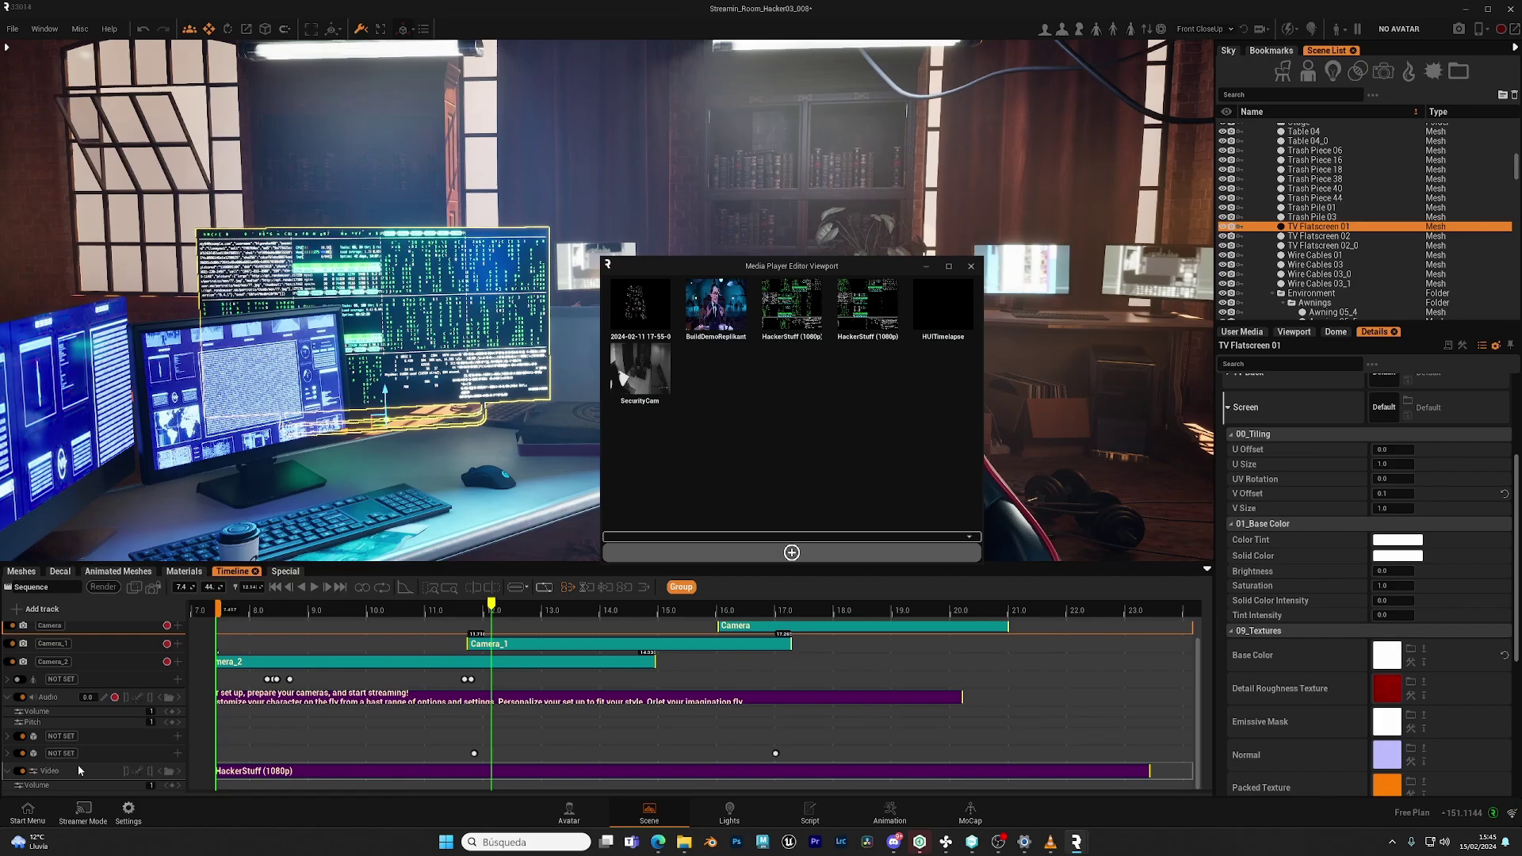
{"action": "left_click", "coordinate": [40, 609]}
{"action": "left_click", "coordinate": [303, 776]}
{"action": "key", "text": "Delete"}
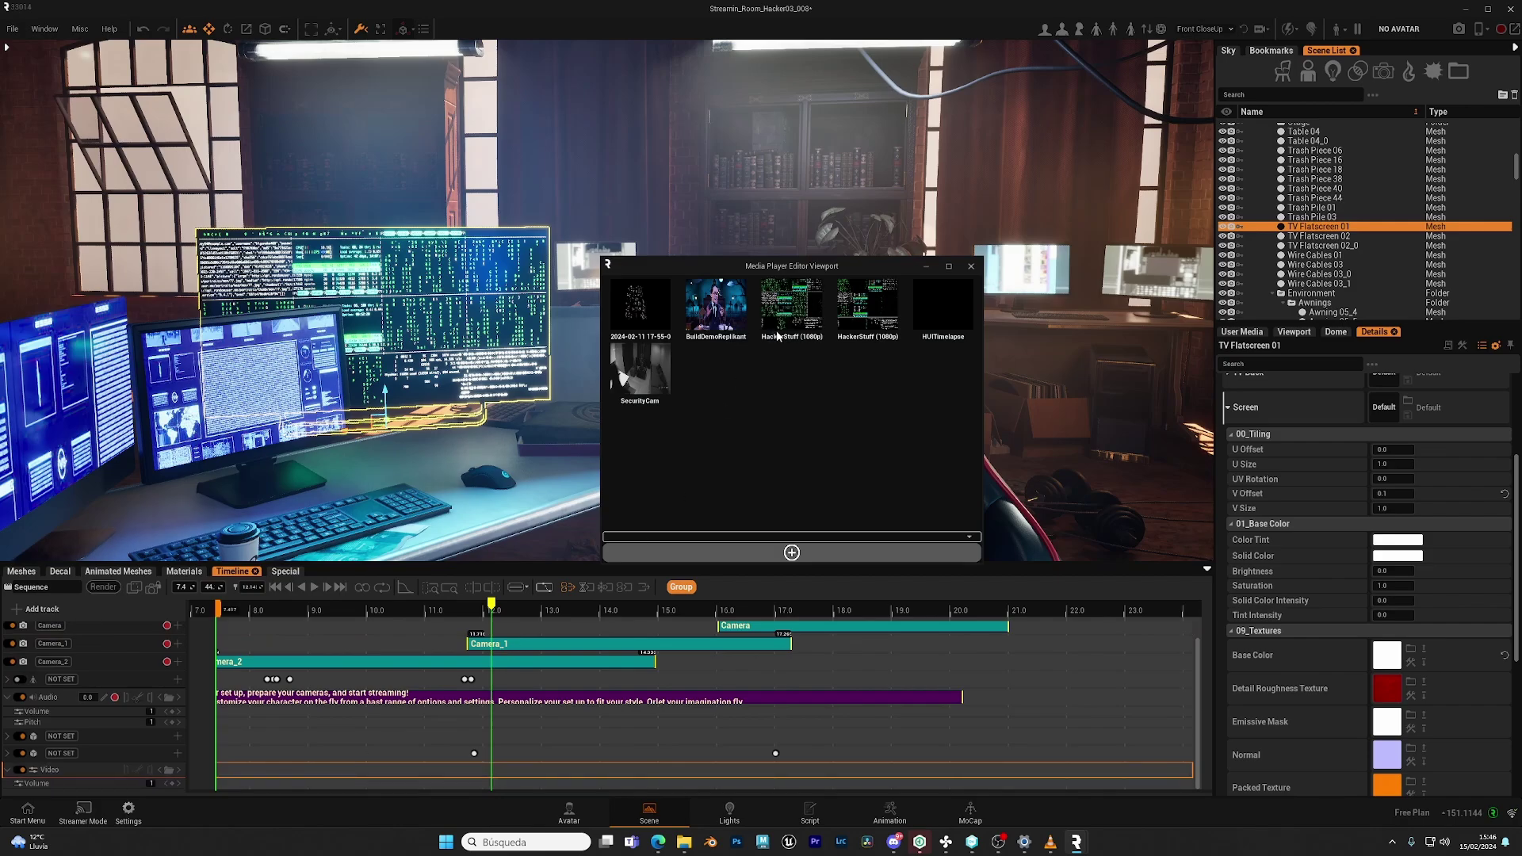
Step: Drop a new HackerStuff clip onto the Video track and play from about 11.9 s
{"action": "left_click_drag", "start_coordinate": [779, 333], "coordinate": [222, 770]}
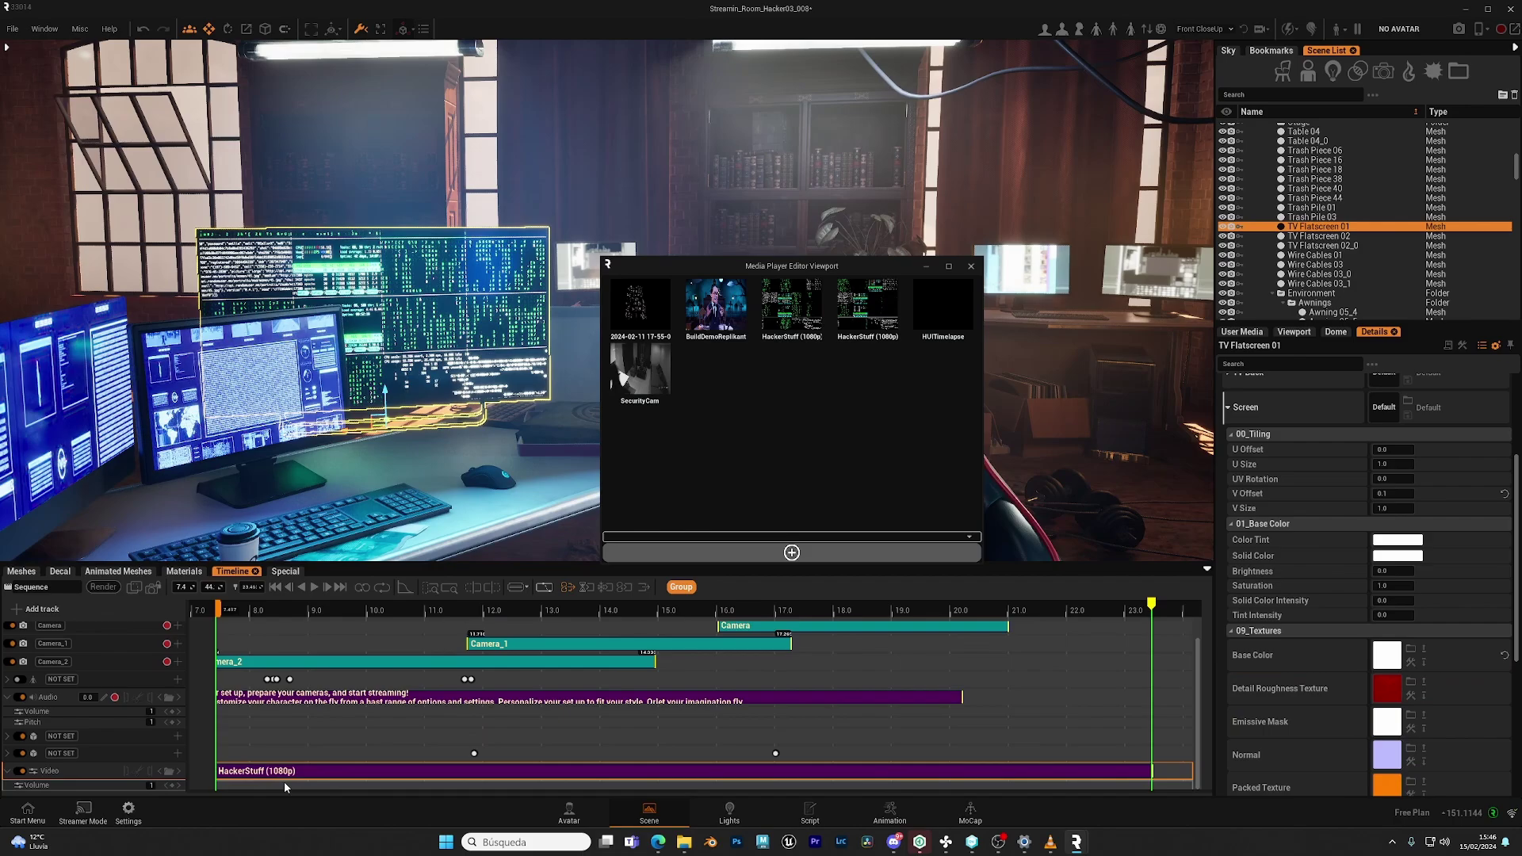
{"action": "left_click_drag", "start_coordinate": [290, 611], "coordinate": [459, 617]}
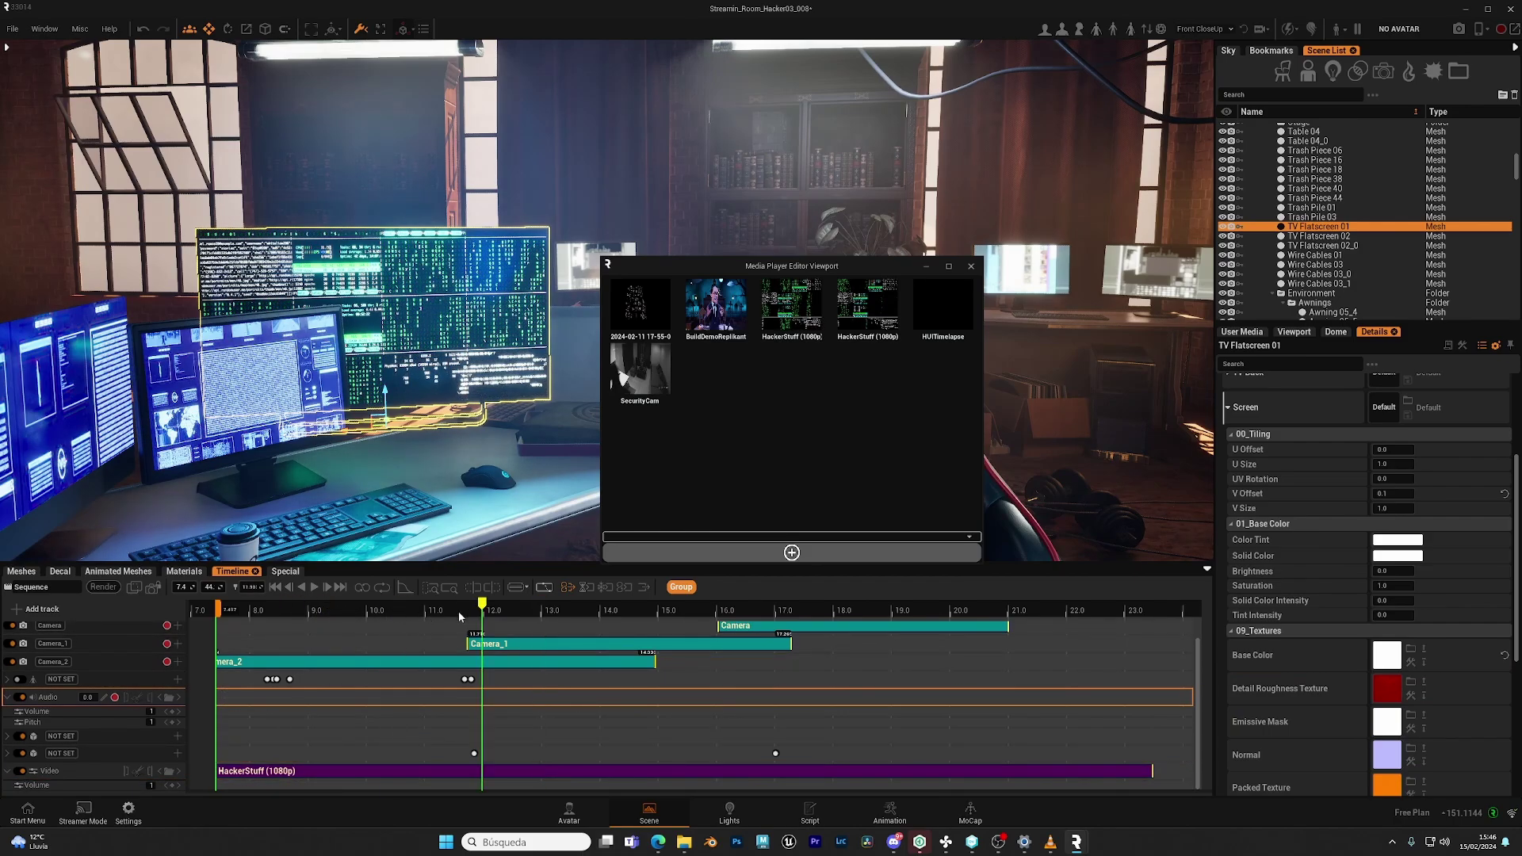
{"action": "left_click", "coordinate": [312, 587]}
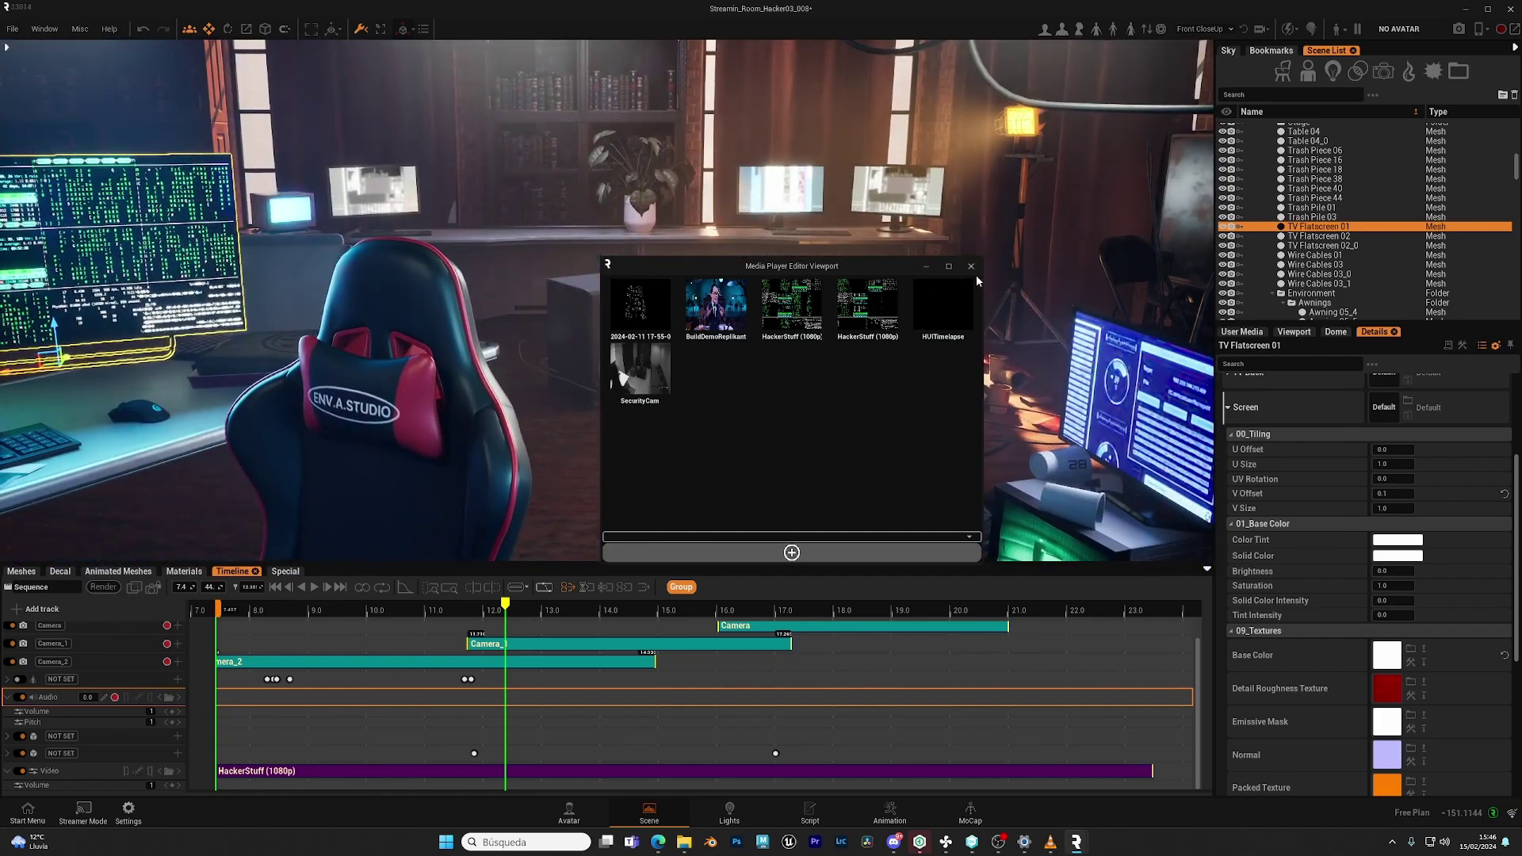
Step: Close the media player and create a New Man avatar via File > Create Avatar
{"action": "left_click", "coordinate": [971, 267]}
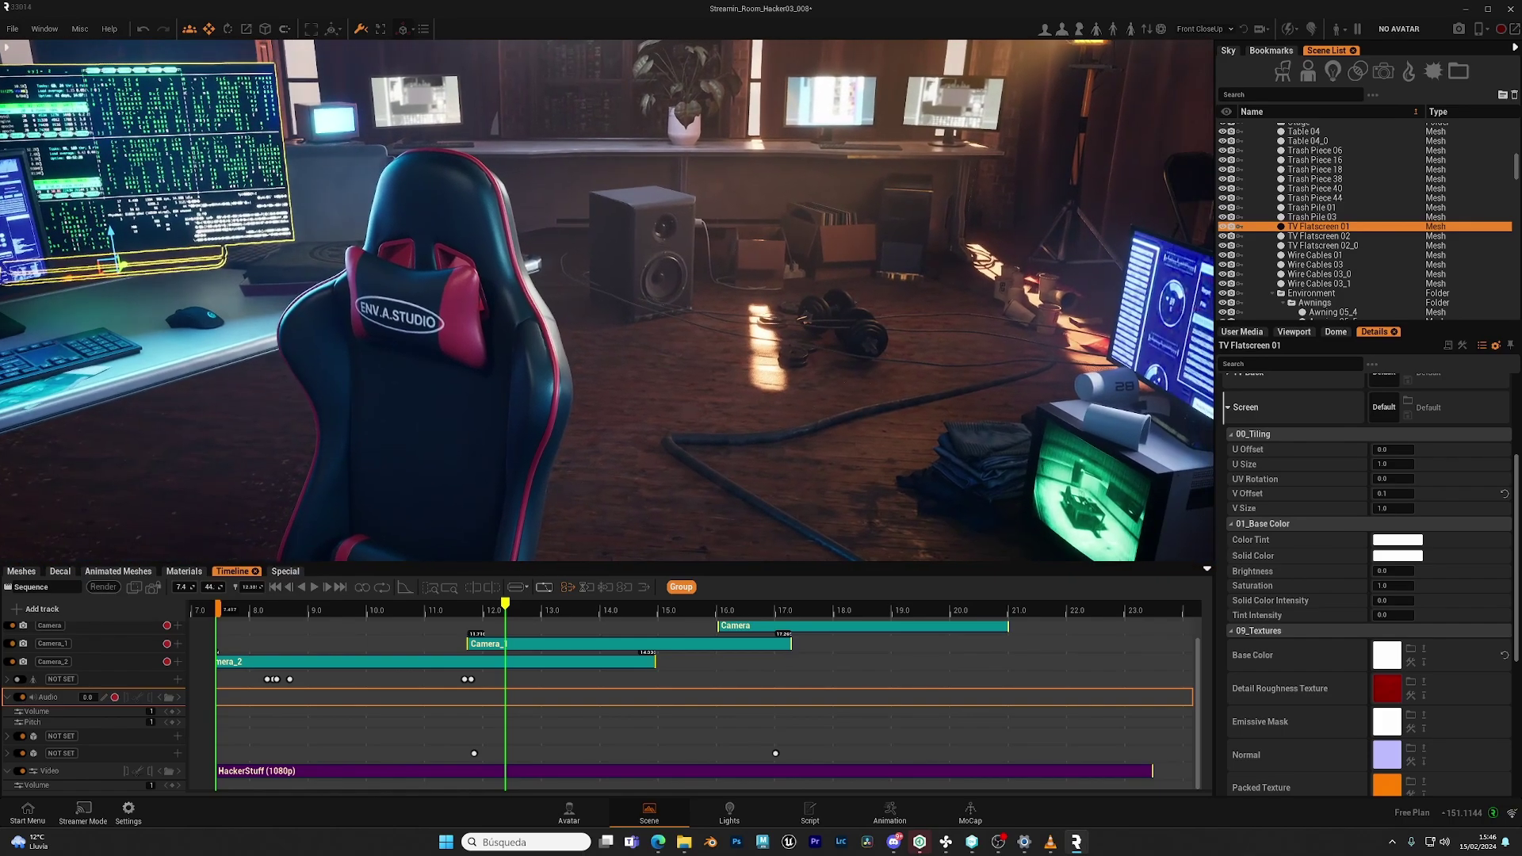
{"action": "left_click", "coordinate": [13, 30]}
{"action": "mouse_move", "coordinate": [38, 116]}
{"action": "left_click", "coordinate": [138, 118]}
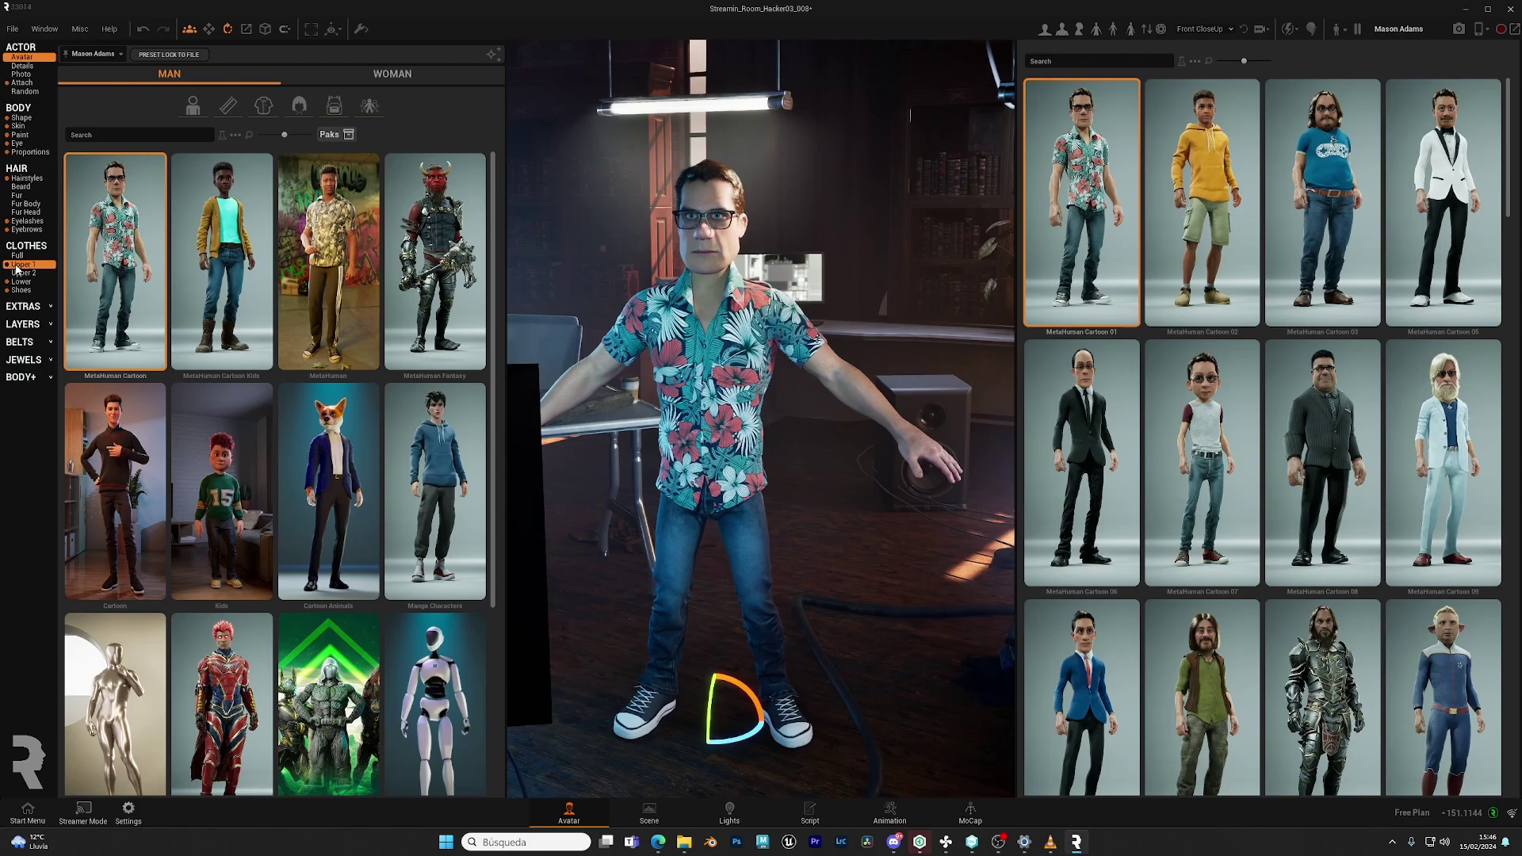
Step: Give the avatar's Upper 1 shirt the Hacker image as its main map in Customization
{"action": "left_click", "coordinate": [18, 264]}
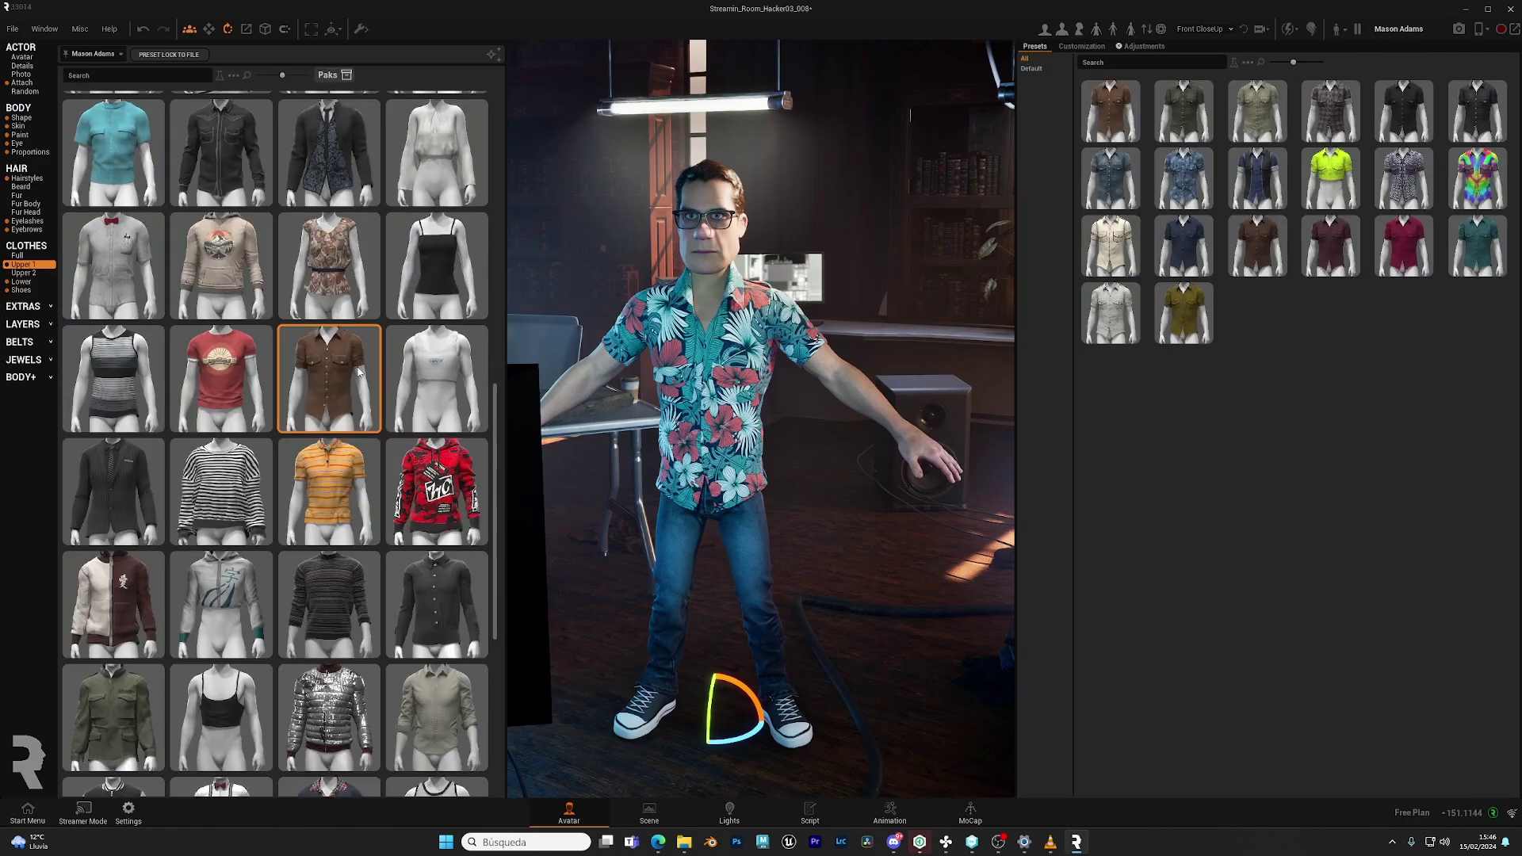
{"action": "left_click", "coordinate": [1087, 45]}
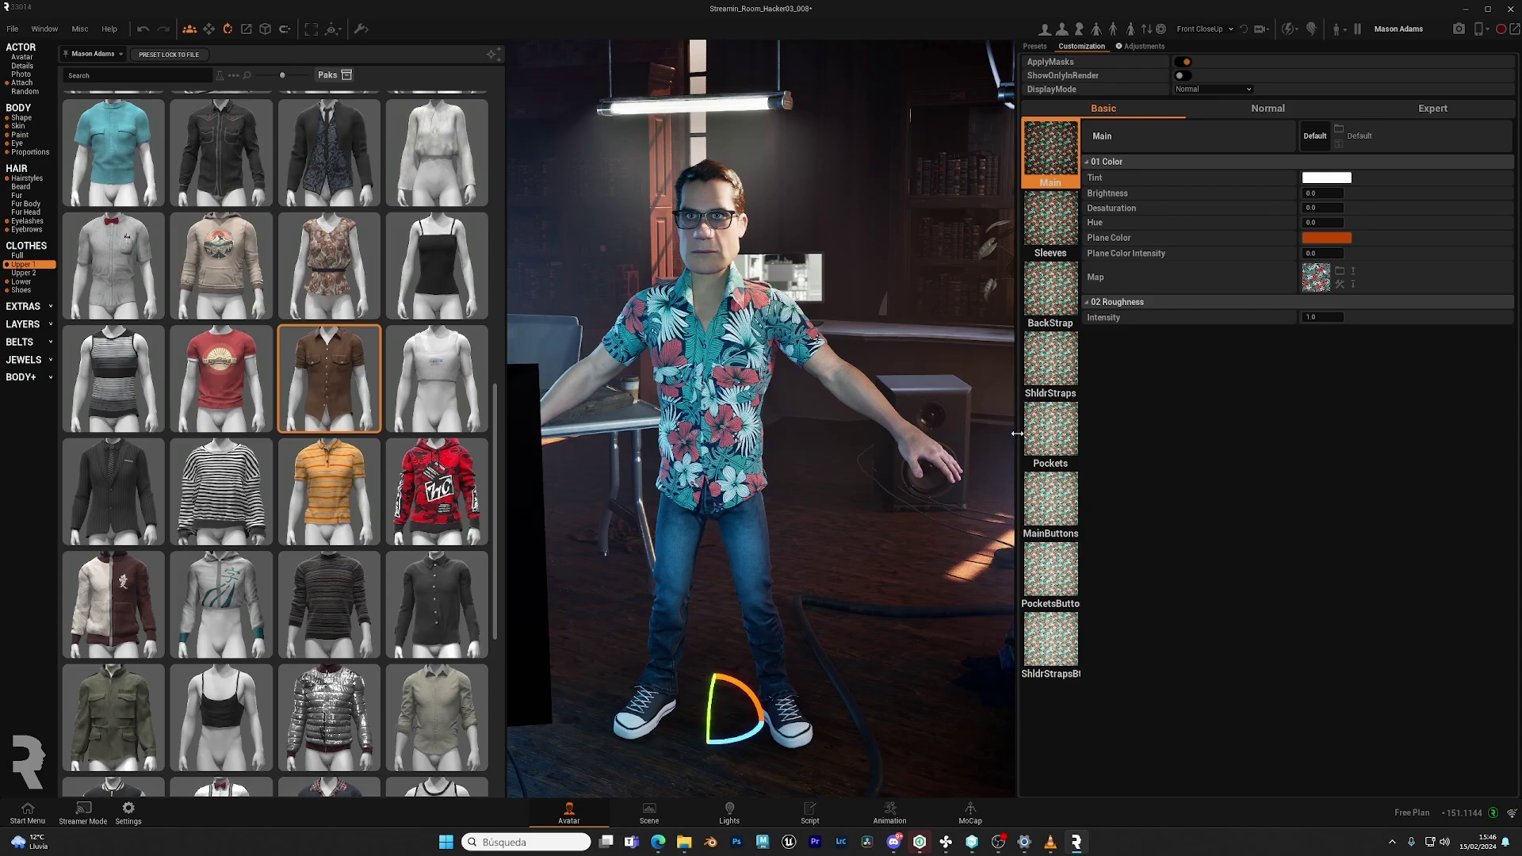
{"action": "left_click", "coordinate": [1341, 272]}
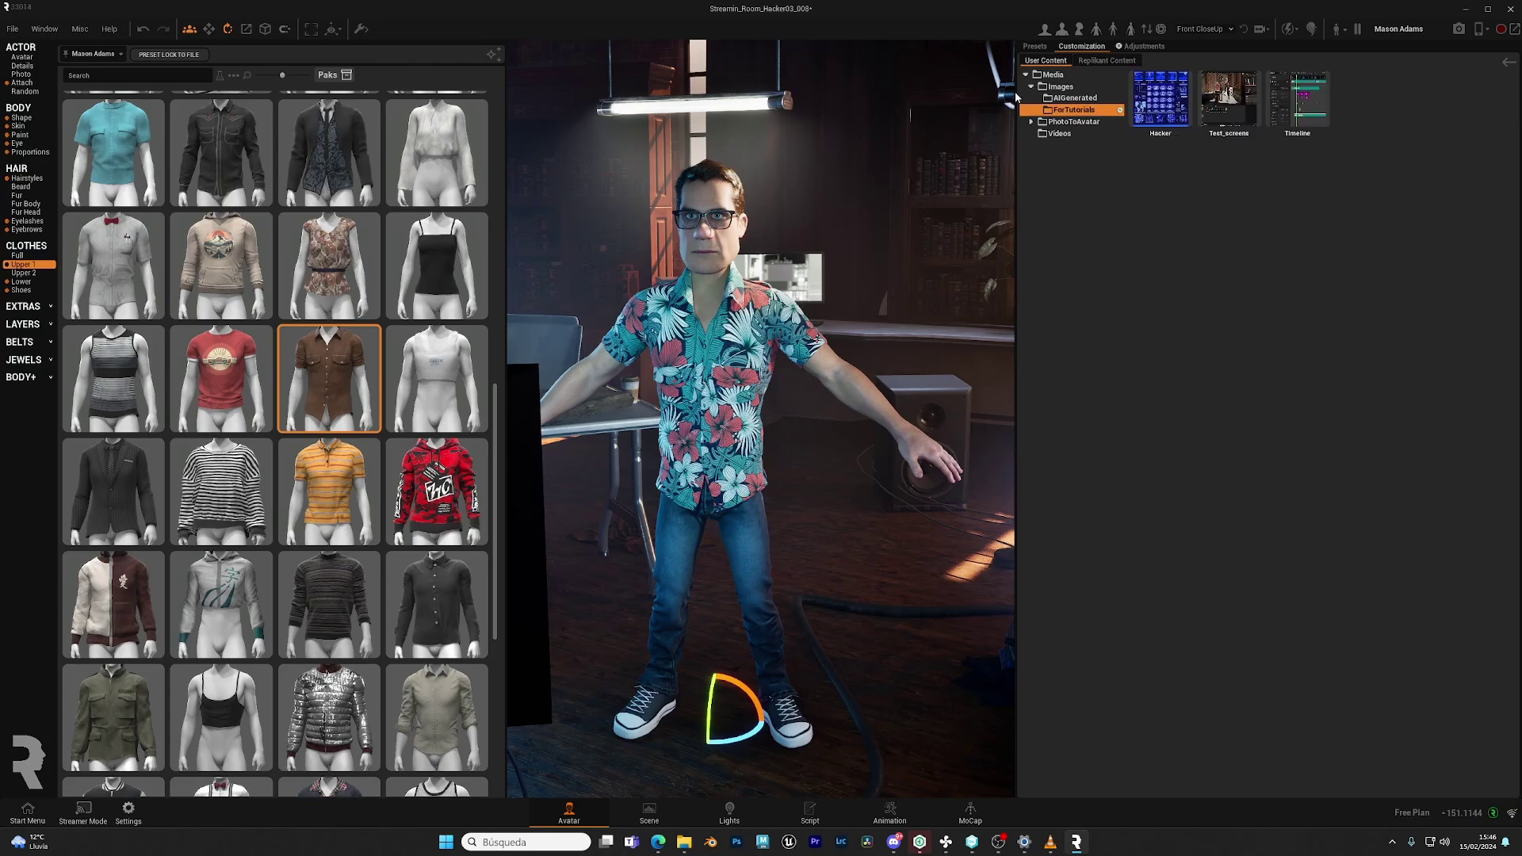
{"action": "left_click", "coordinate": [1164, 117]}
Step: Navigate back through the shirt presets to the shirt's material settings
{"action": "left_click", "coordinate": [1035, 47]}
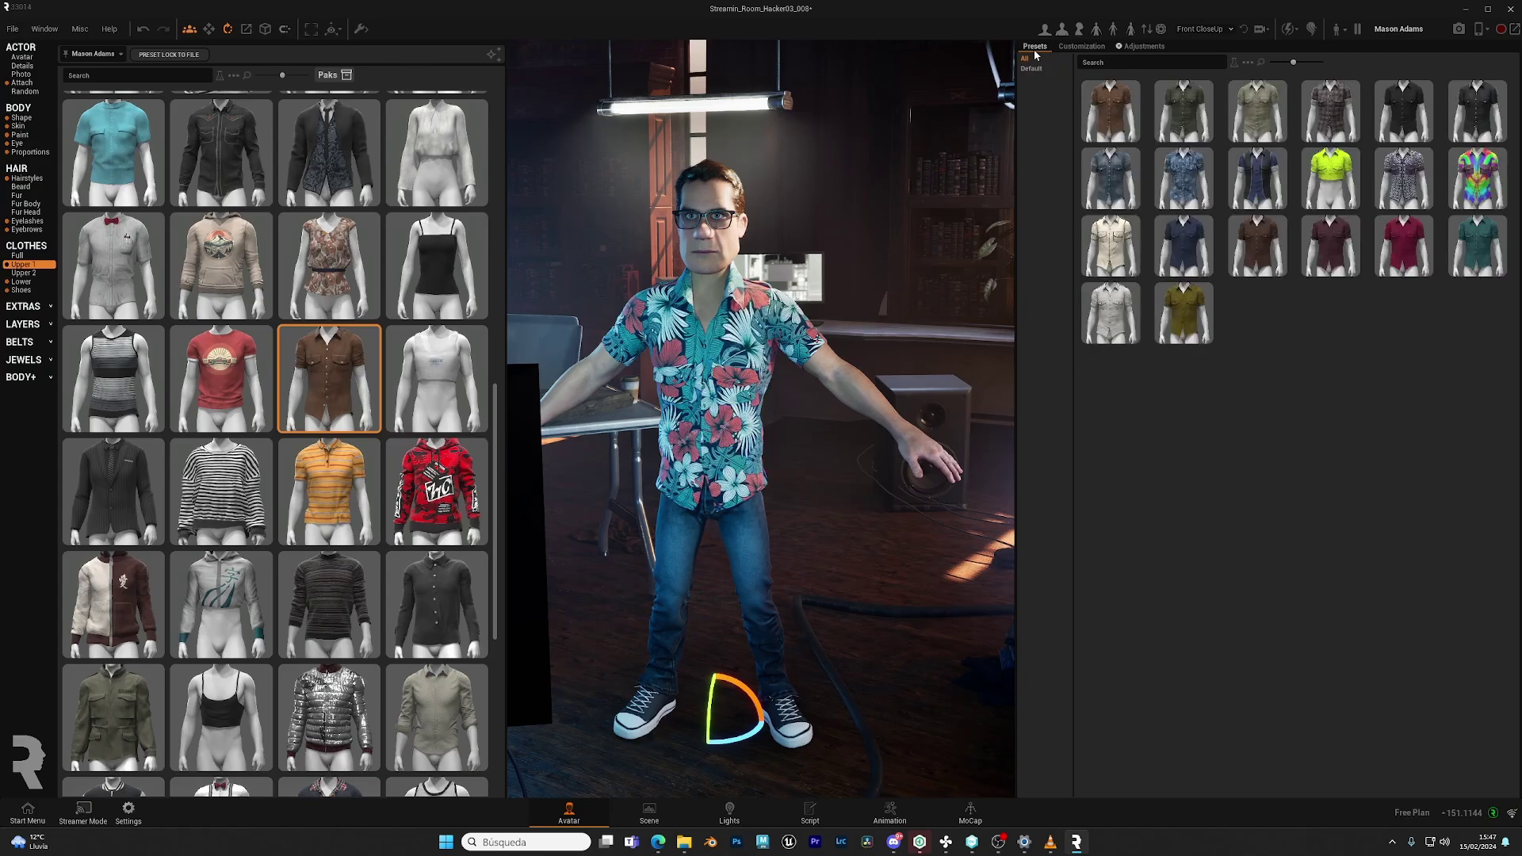
{"action": "left_click", "coordinate": [1081, 46]}
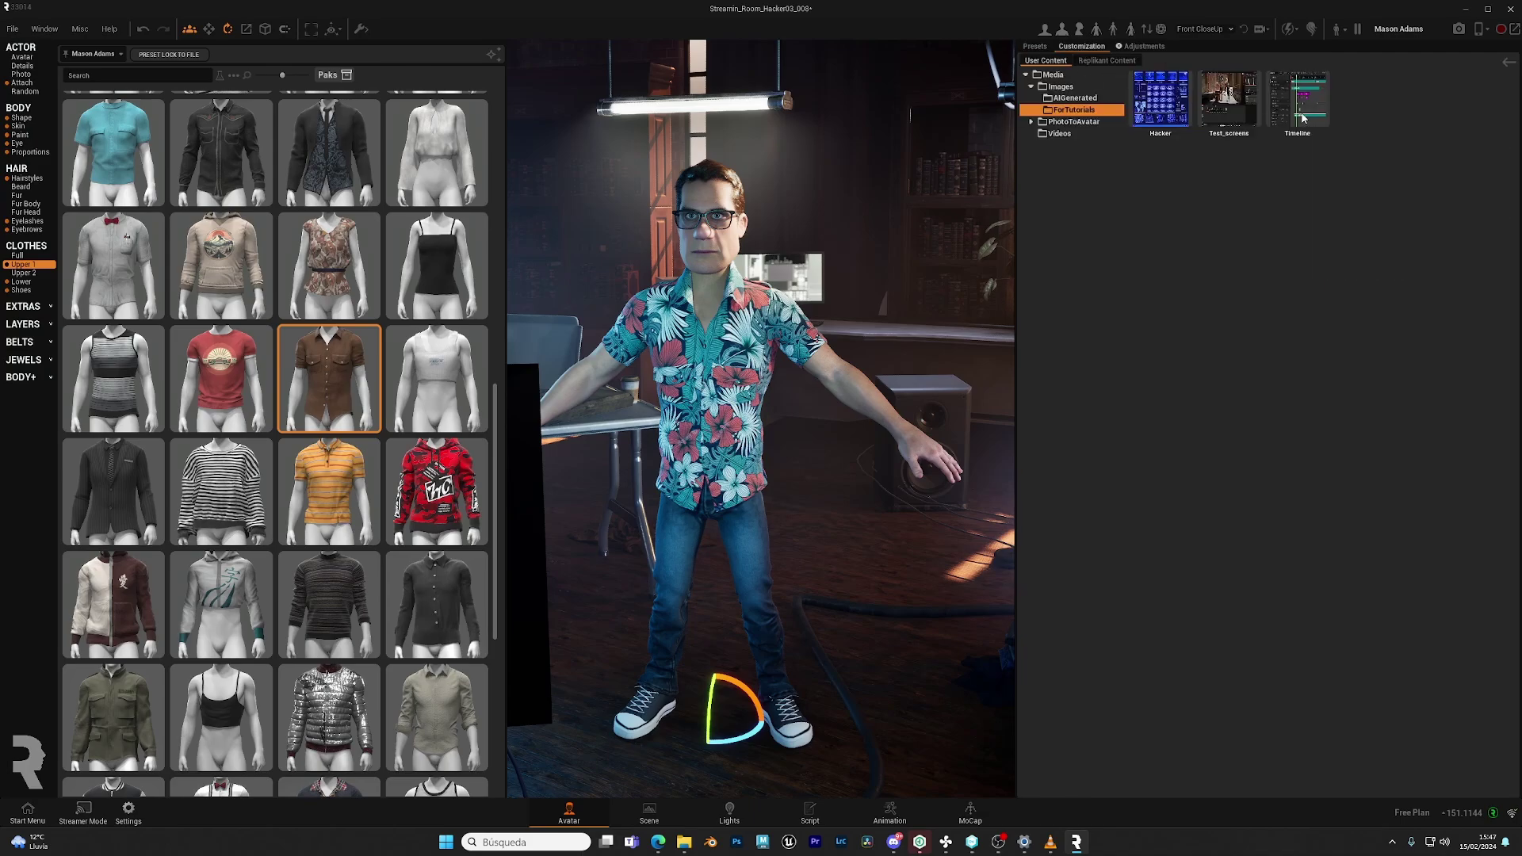
{"action": "left_click", "coordinate": [1509, 64]}
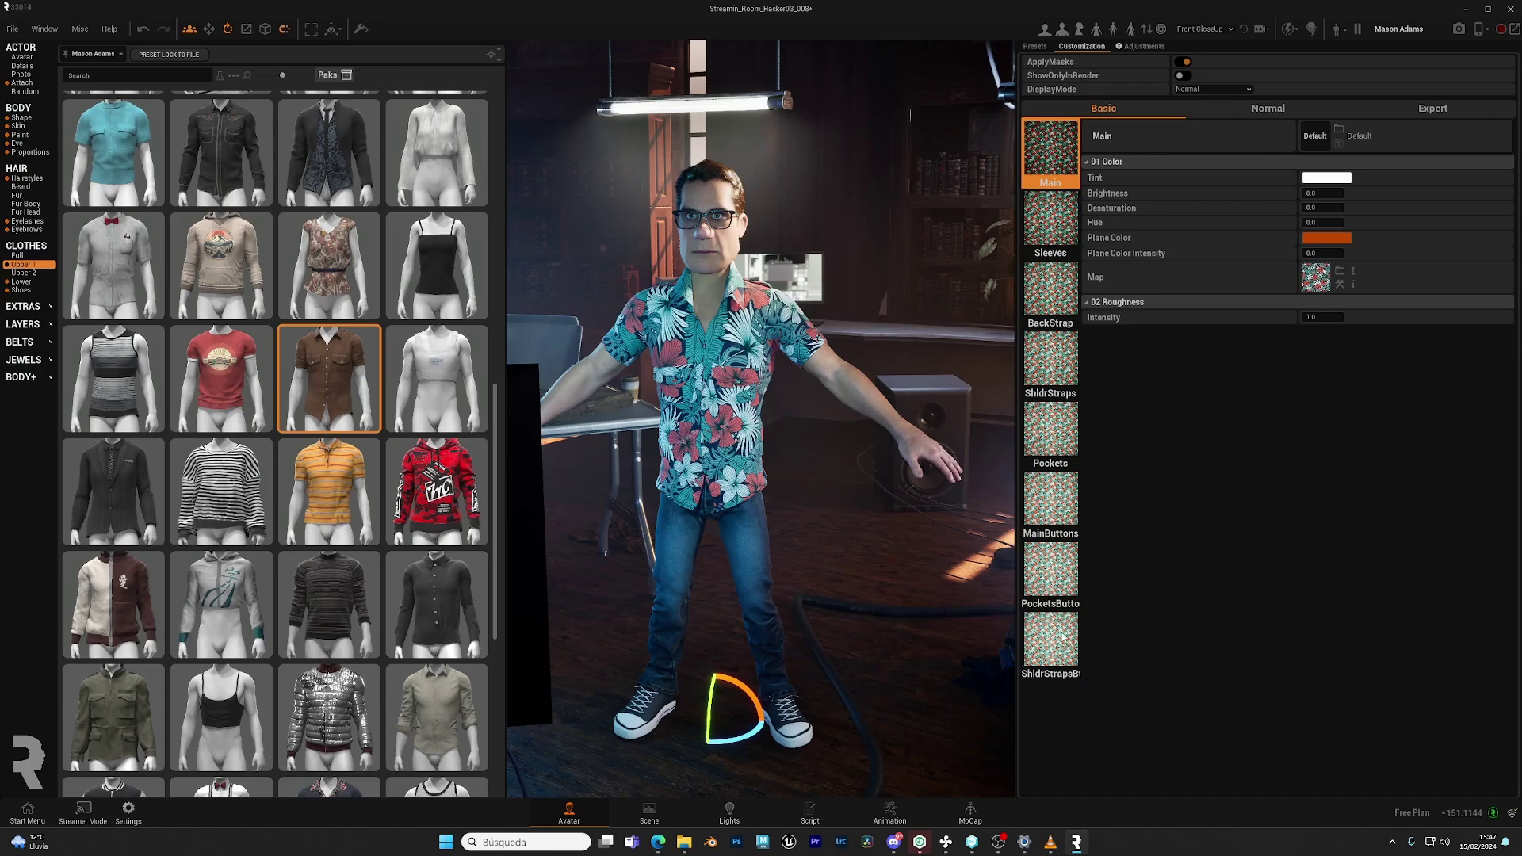
Step: Apply the Hacker image as the shirt's Map texture, then undo it to keep the floral pattern
{"action": "left_click", "coordinate": [1339, 271]}
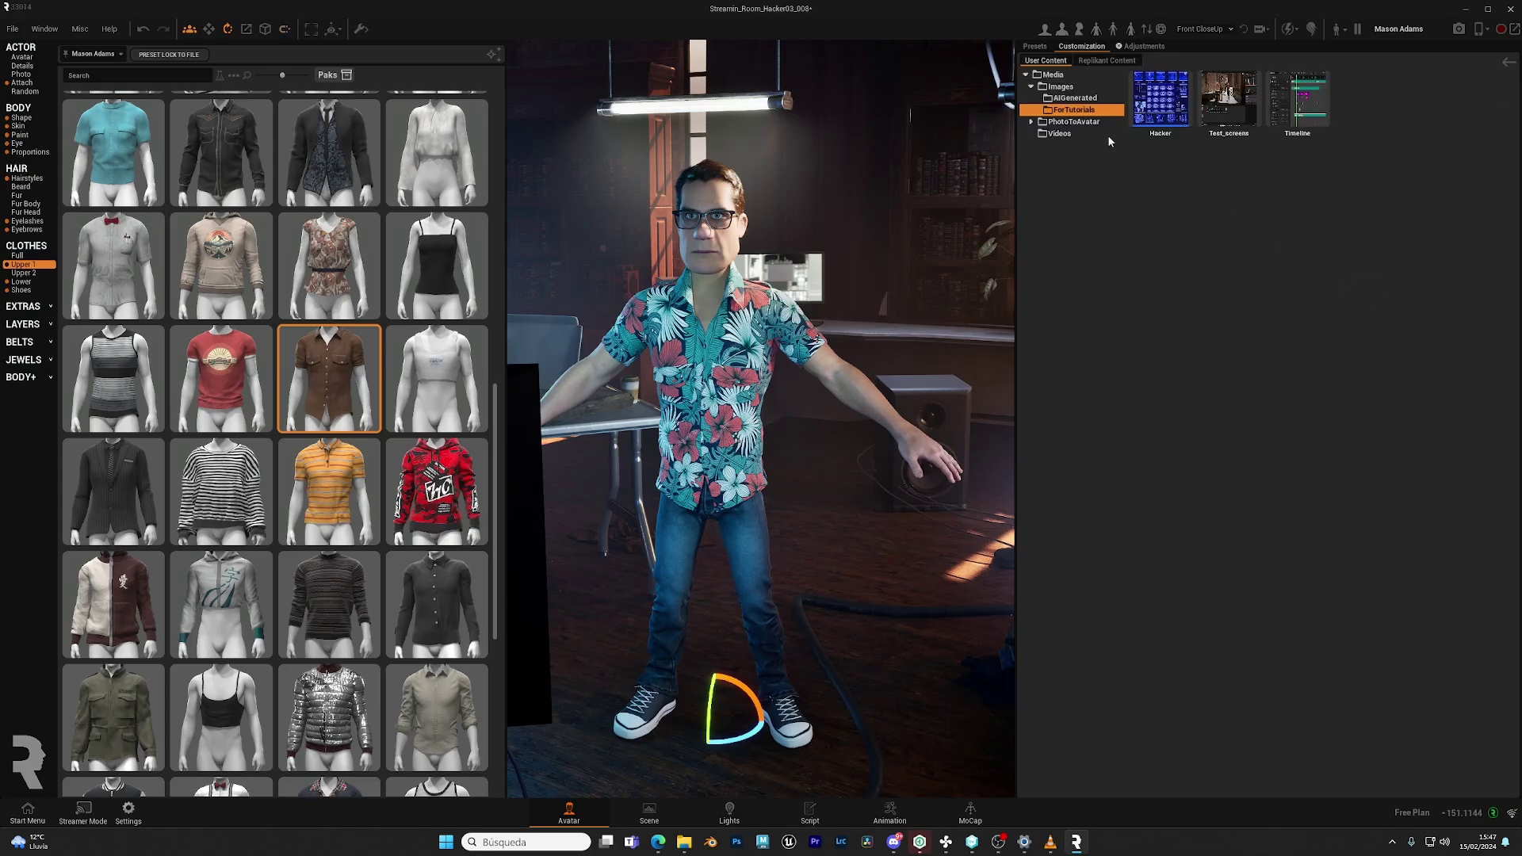
{"action": "left_click", "coordinate": [1158, 125]}
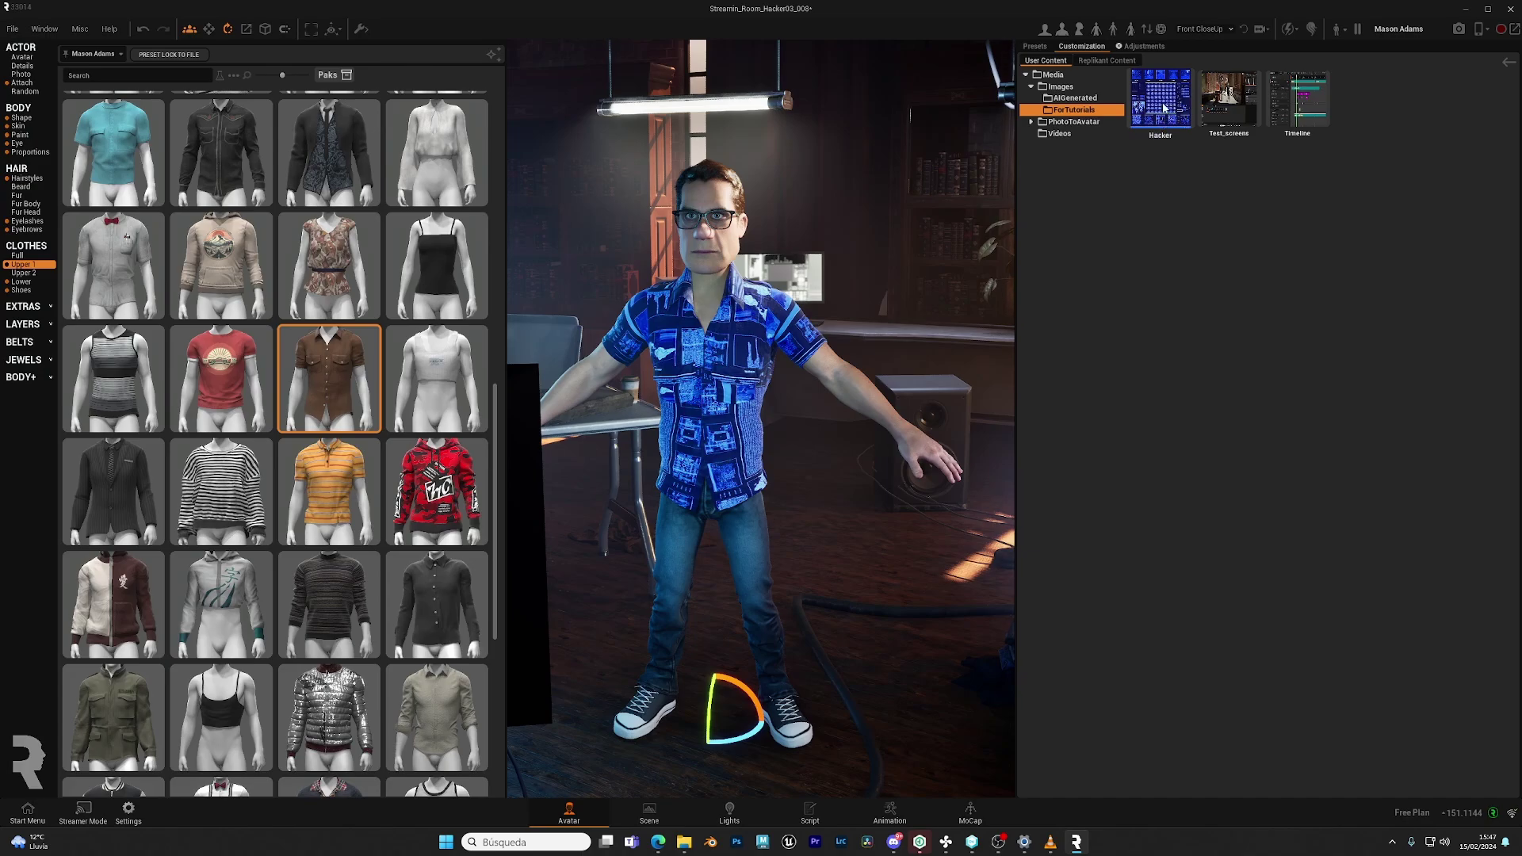
{"action": "key", "text": "ctrl+z"}
{"action": "right_click_drag", "start_coordinate": [610, 738], "coordinate": [632, 740]}
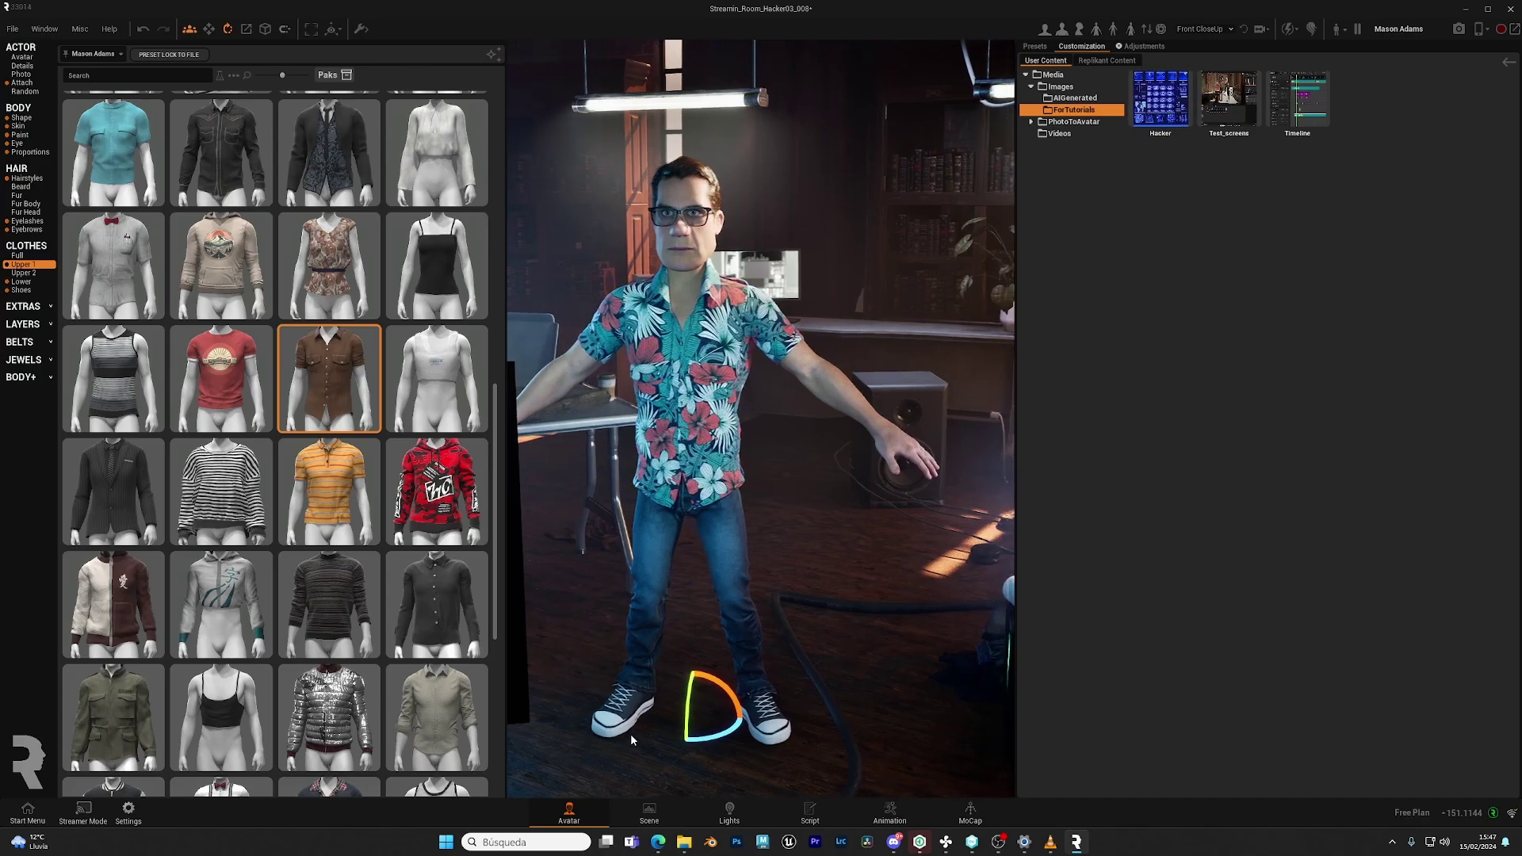
Step: Return to the streaming room scene and select the desk, then the floor, to show its Details
{"action": "left_click", "coordinate": [649, 810]}
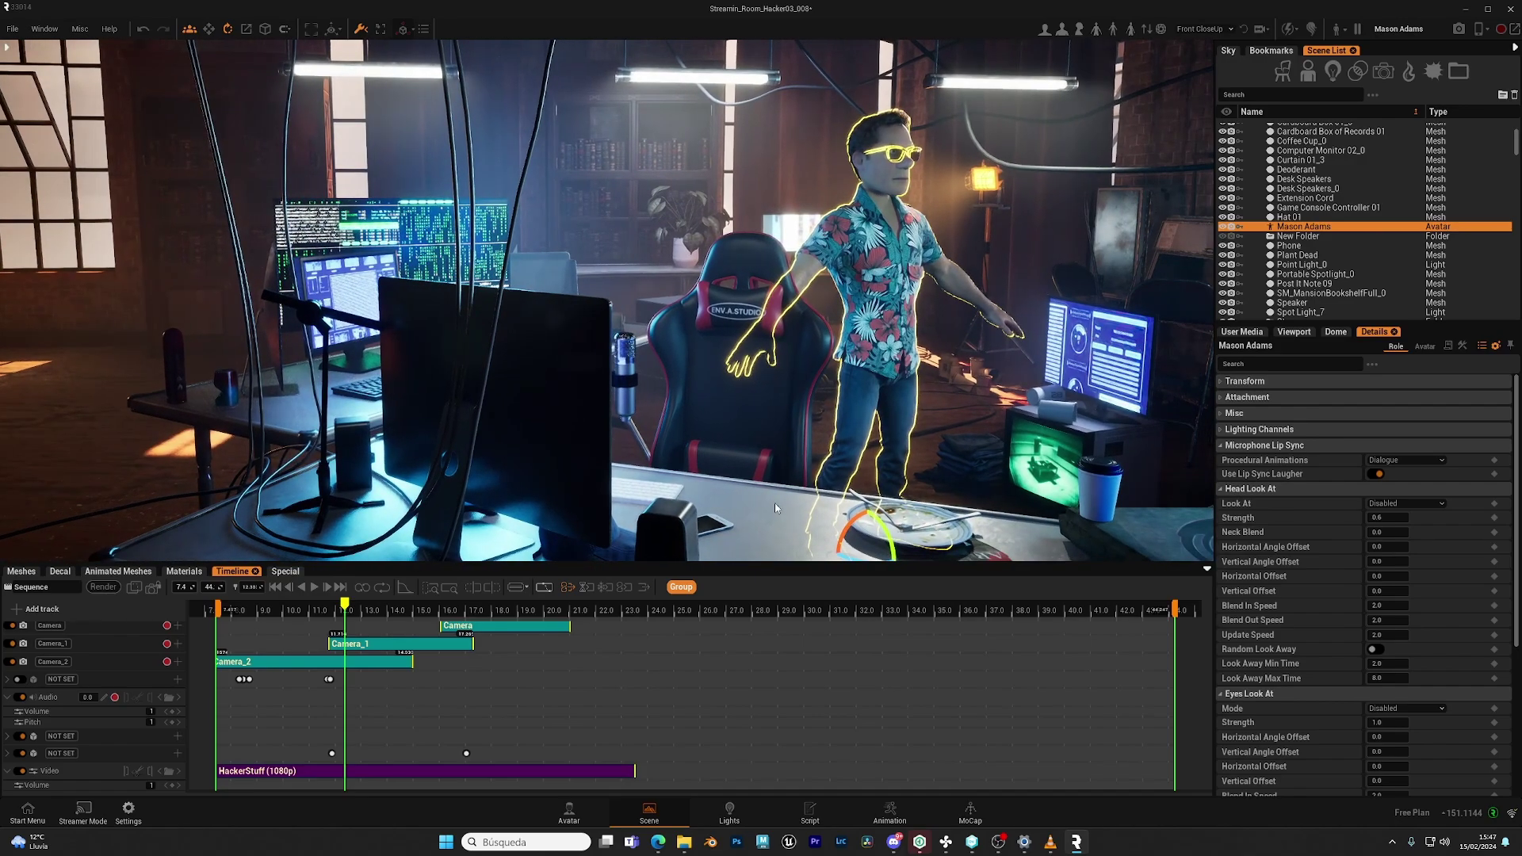
{"action": "left_click", "coordinate": [776, 508]}
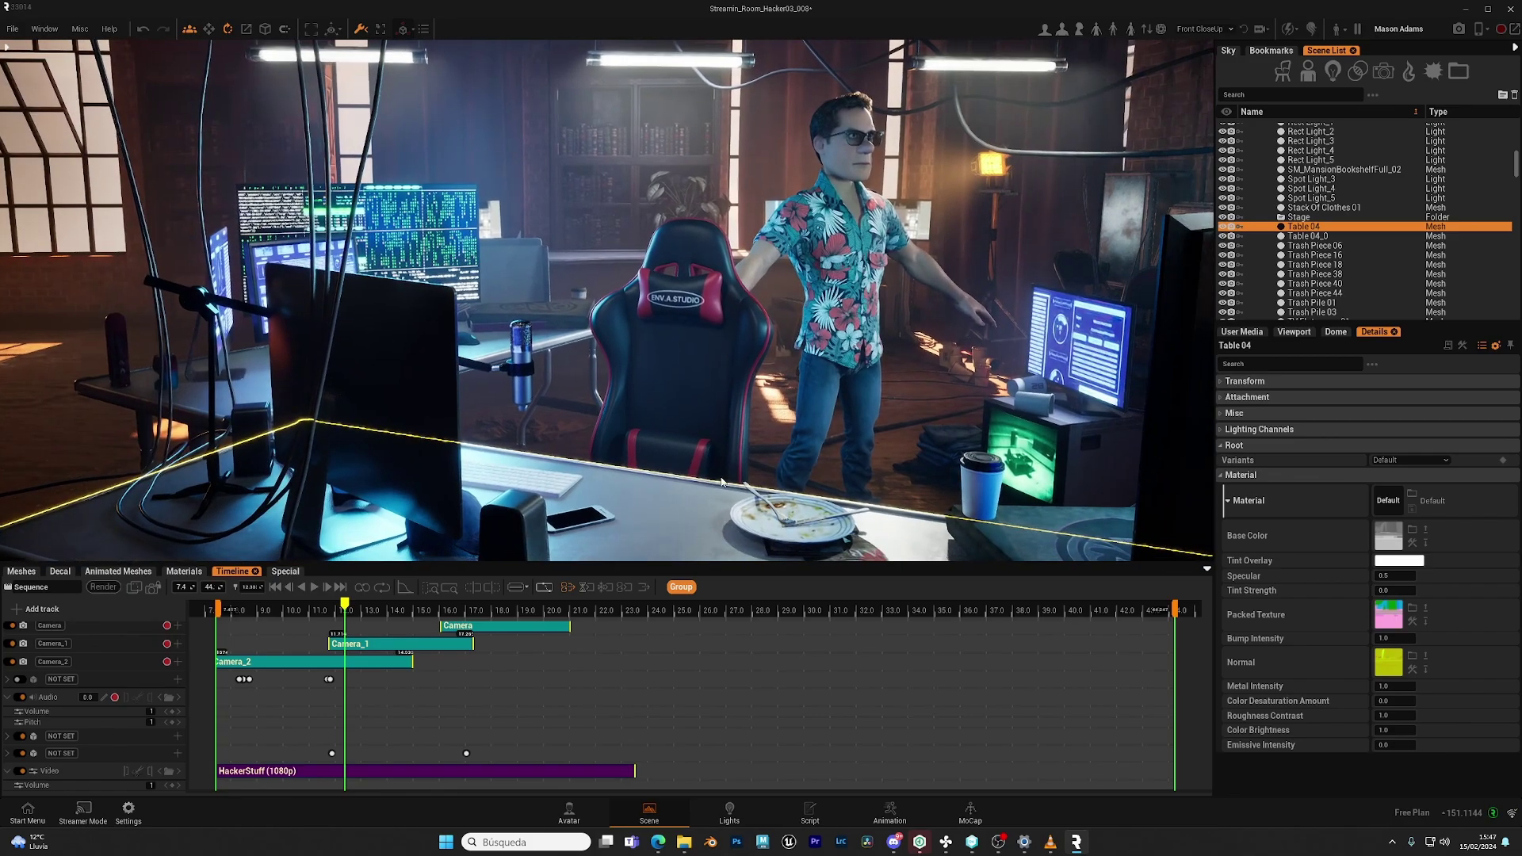
{"action": "left_click", "coordinate": [766, 445]}
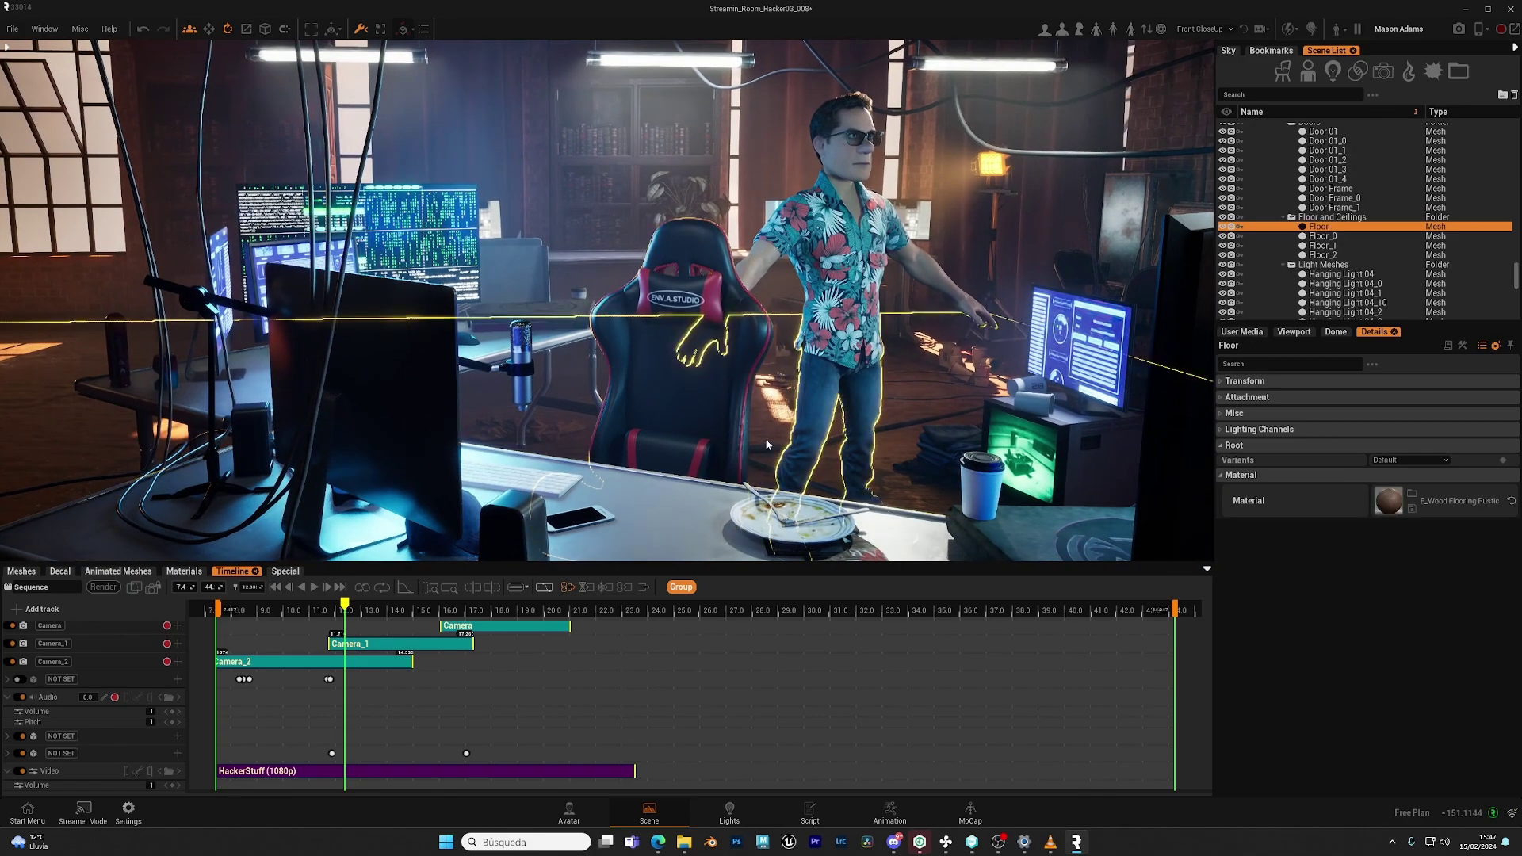